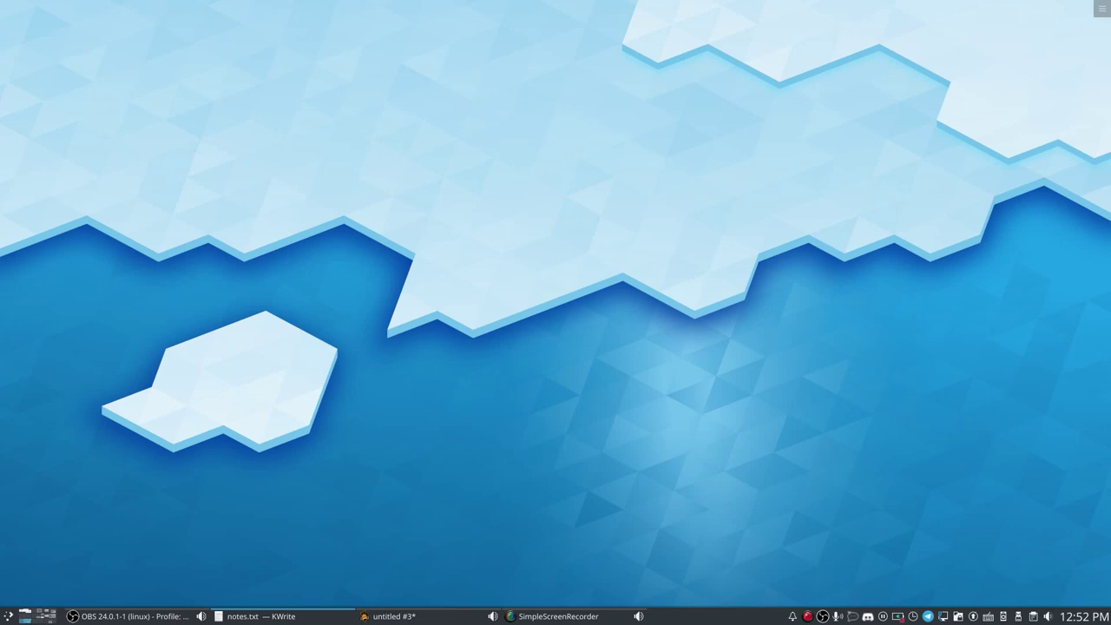
# Centre the KWrite notes window, select the four latte-dock install lines, then minimize it.
pyautogui.moveTo(1110, 178); pyautogui.dragTo(425, 230)
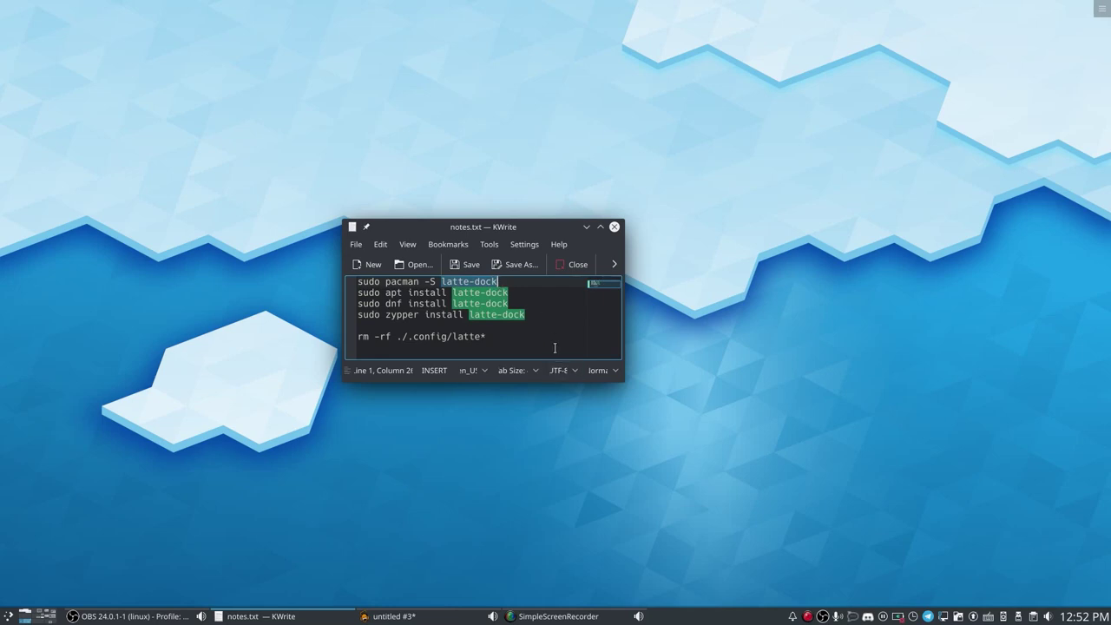
pyautogui.moveTo(540, 320); pyautogui.dragTo(127, 246)
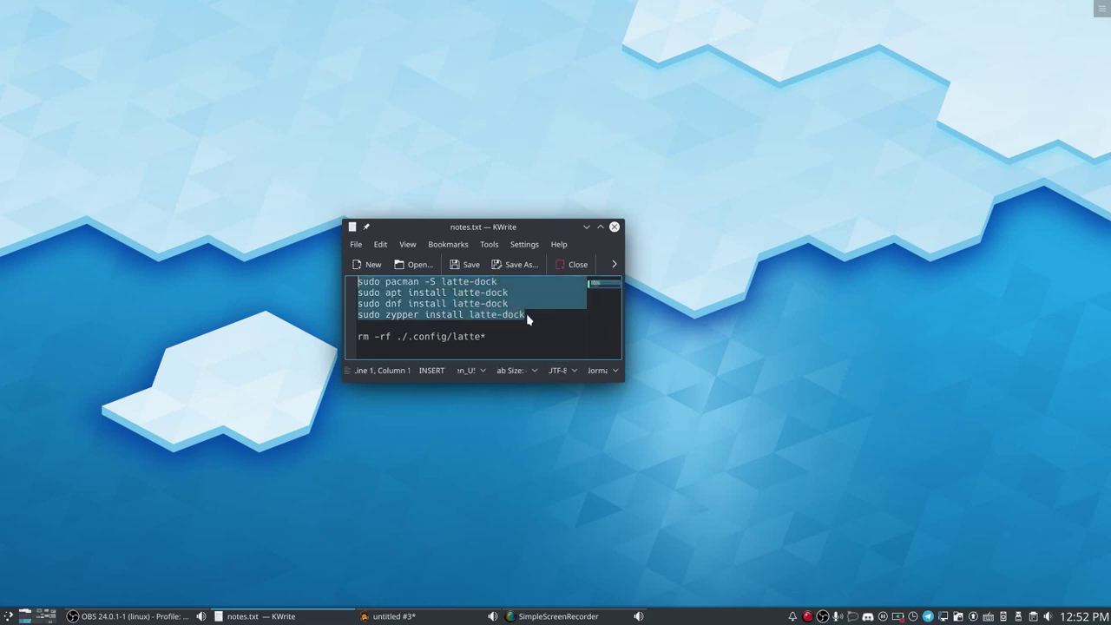
pyautogui.click(587, 227)
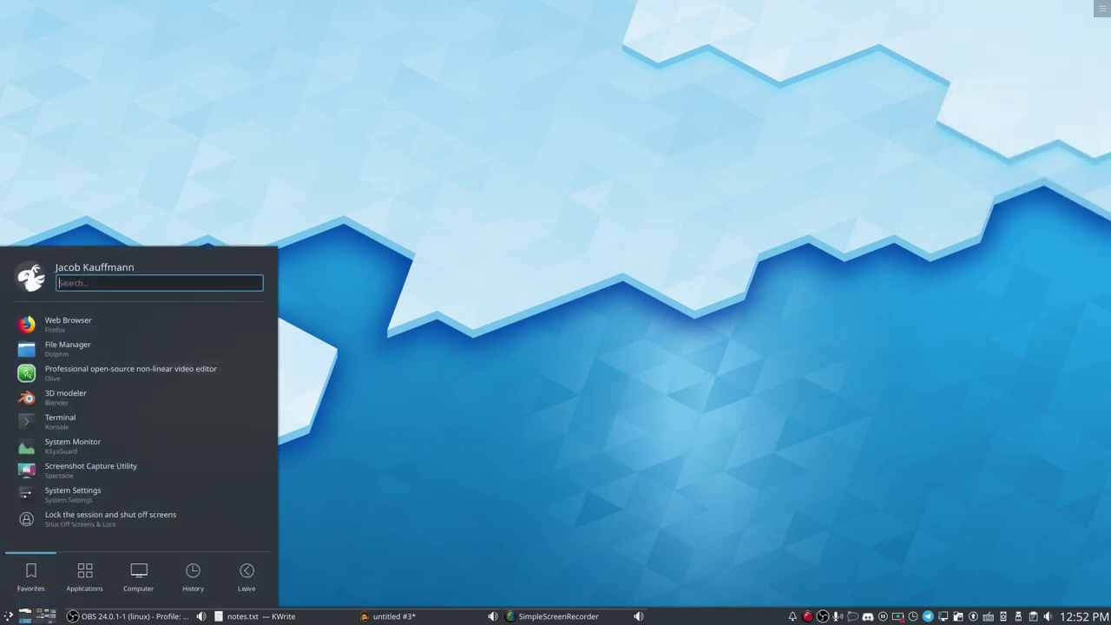
# Start Latte Dock from a 'latte' launcher search, then reopen the application launcher.
pyautogui.write('latte')
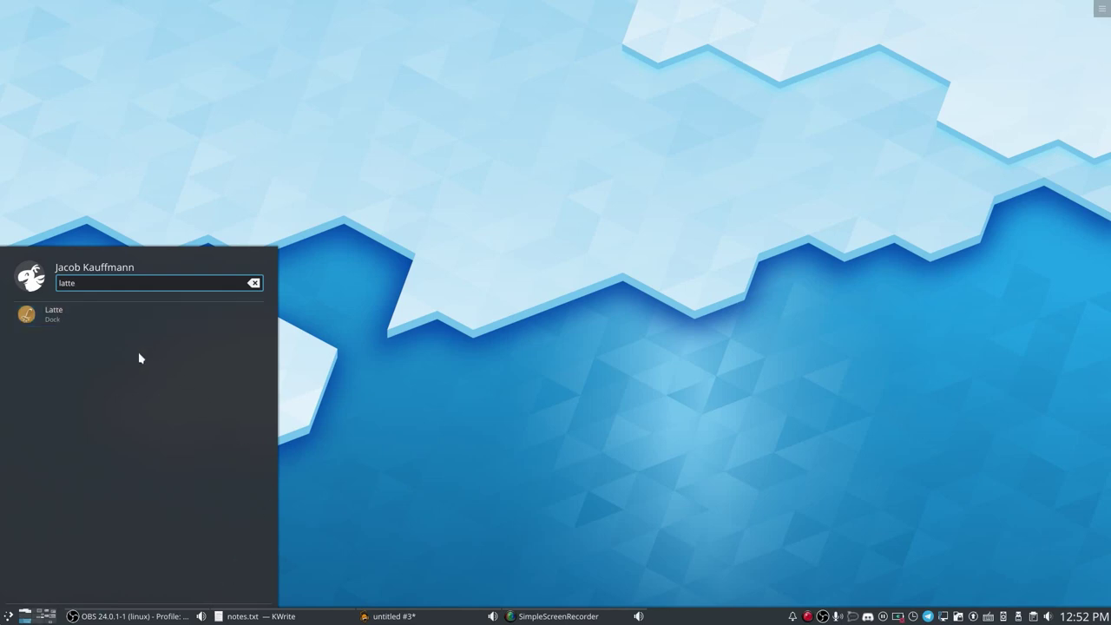
pyautogui.click(106, 317)
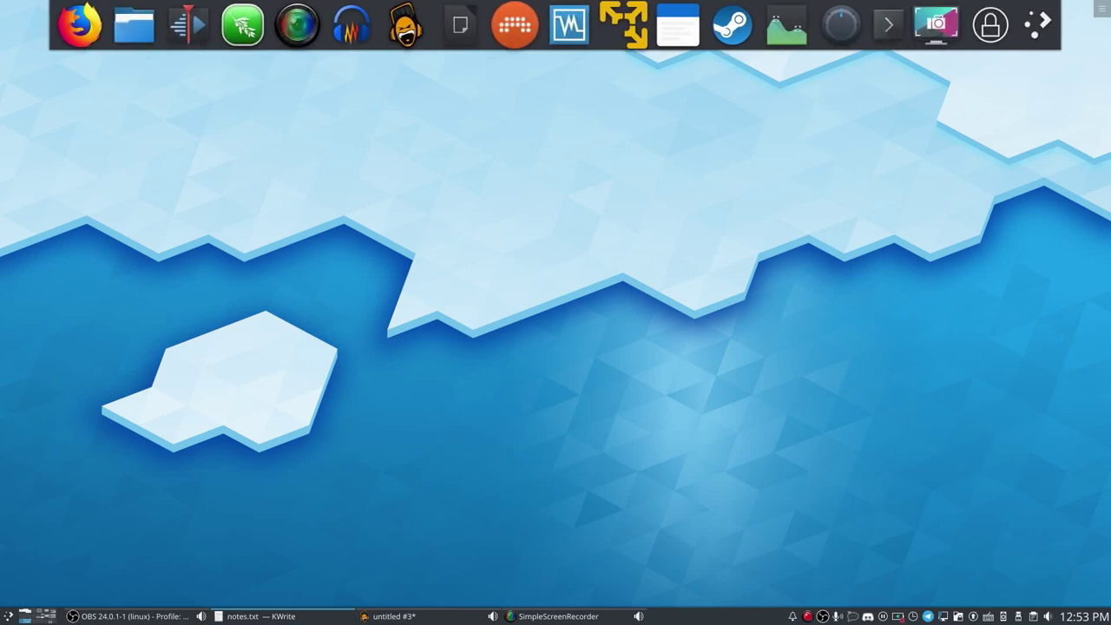
pyautogui.click(8, 616)
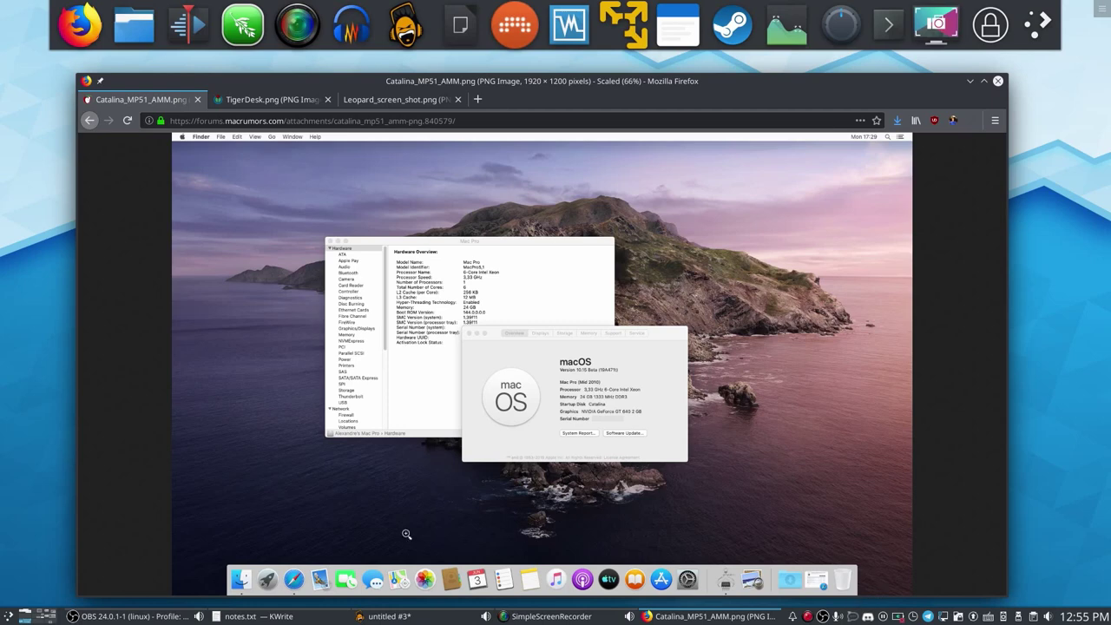
# Browse the Catalina, TigerDesk and Leopard screenshot tabs in Firefox.
pyautogui.click(280, 100)
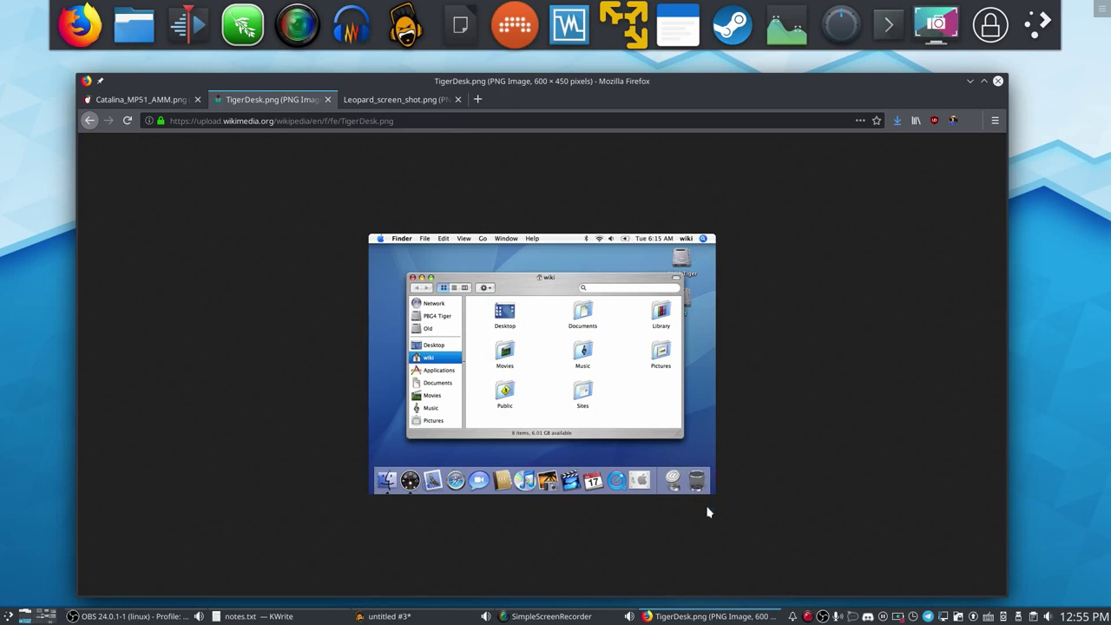
pyautogui.click(164, 101)
pyautogui.click(265, 101)
pyautogui.click(395, 101)
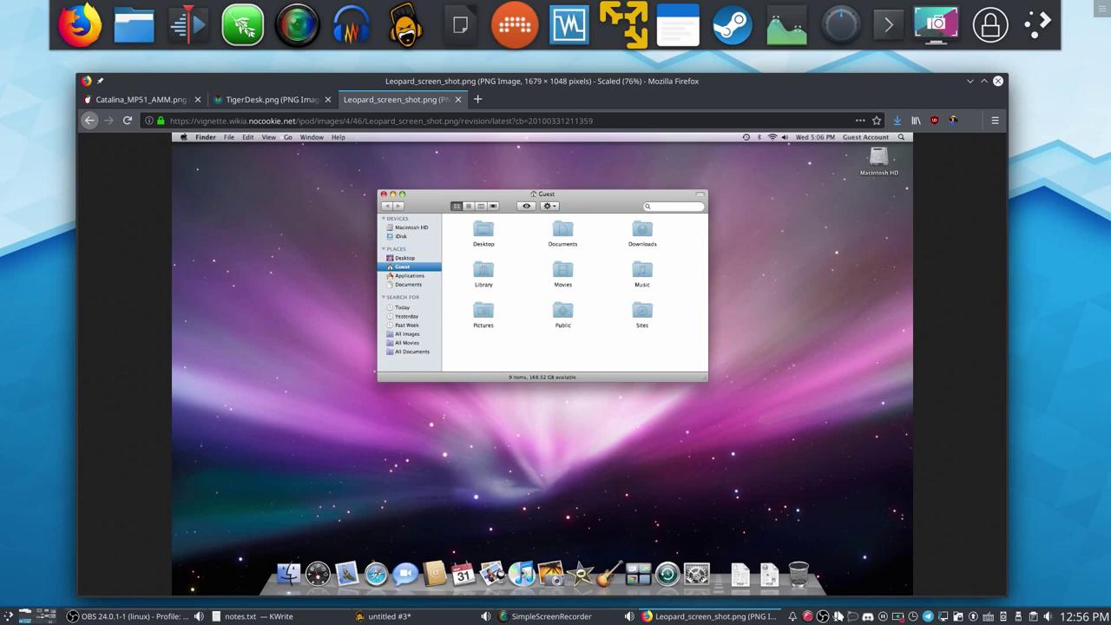
pyautogui.click(234, 102)
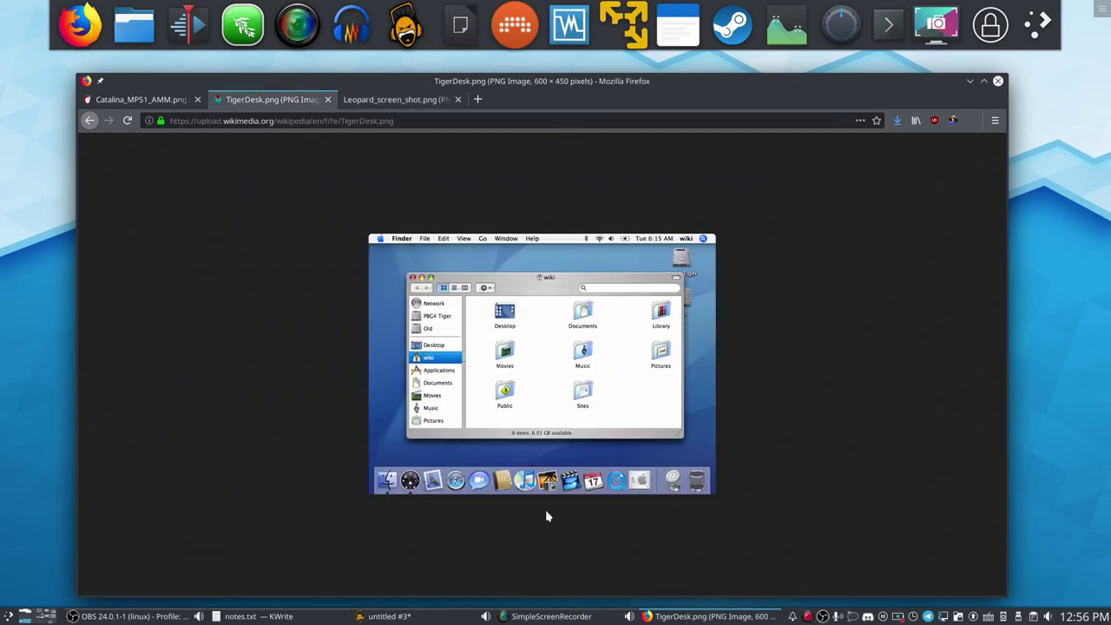
pyautogui.click(143, 101)
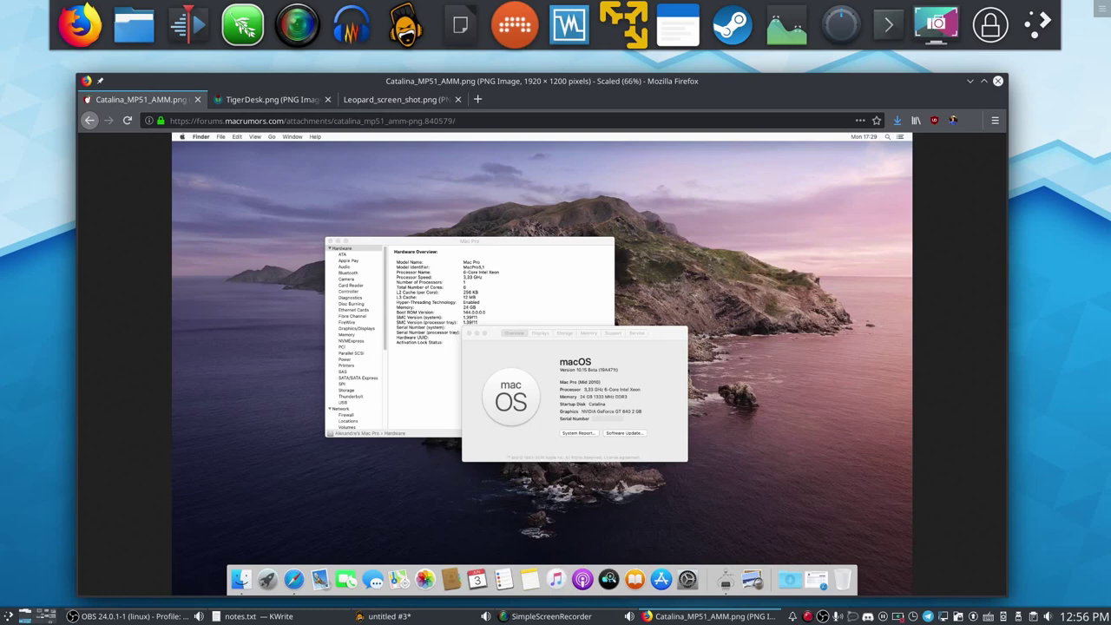
pyautogui.click(369, 102)
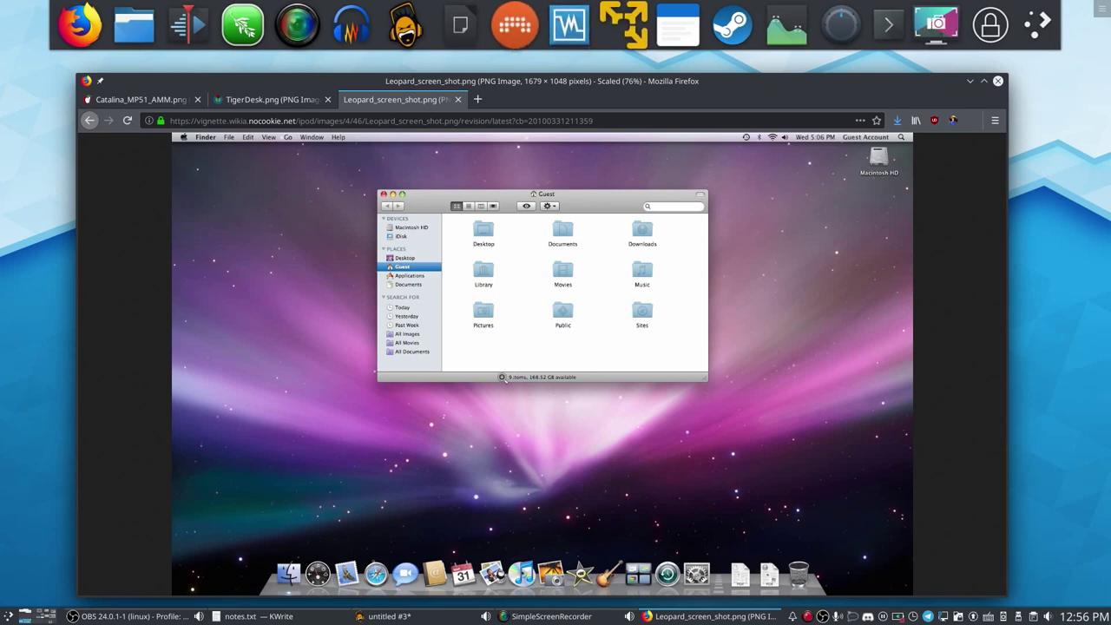
# Close all three screenshot tabs, which closes the Firefox window.
pyautogui.middleClick(148, 99)
pyautogui.middleClick(149, 99)
pyautogui.middleClick(148, 100)
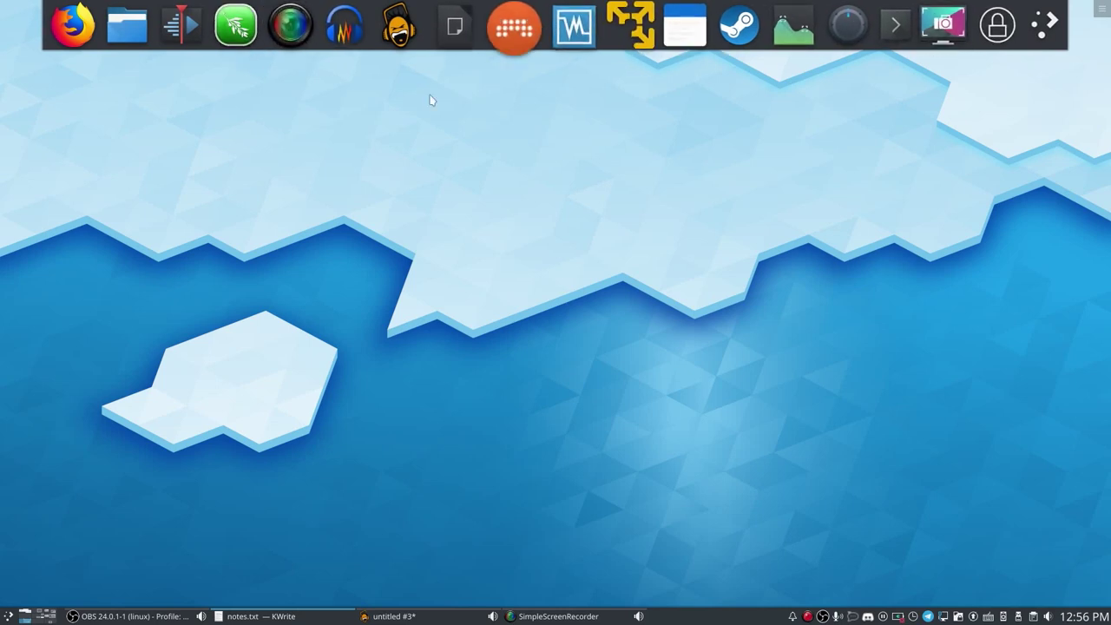
# In a new Konsole, delete the Latte config files with rm -rf .config/latte*.
pyautogui.click(8, 615)
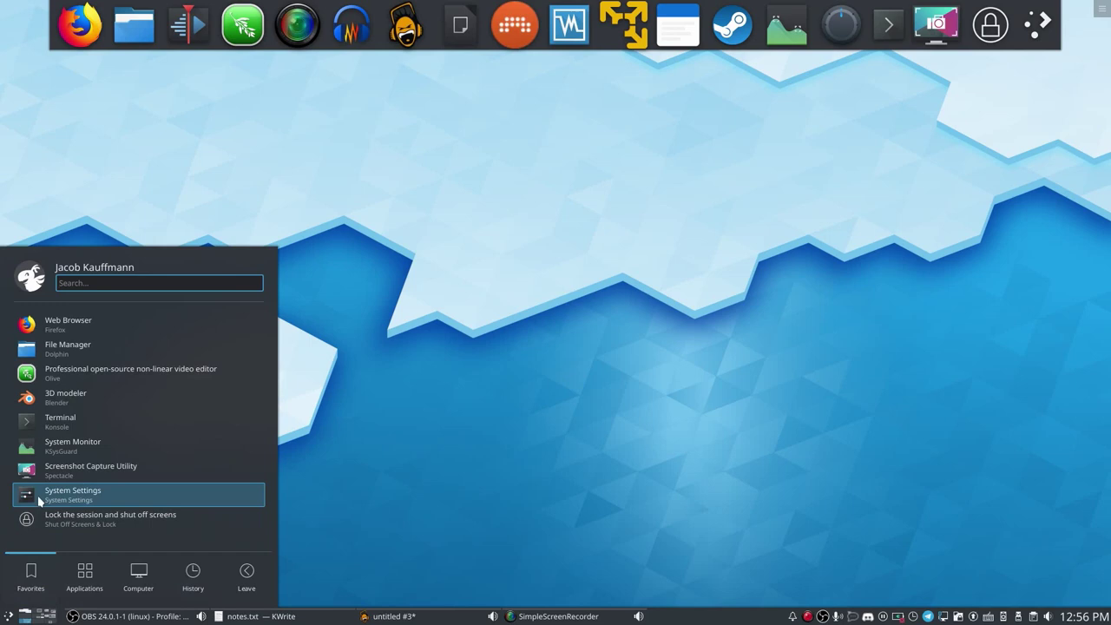
pyautogui.click(52, 423)
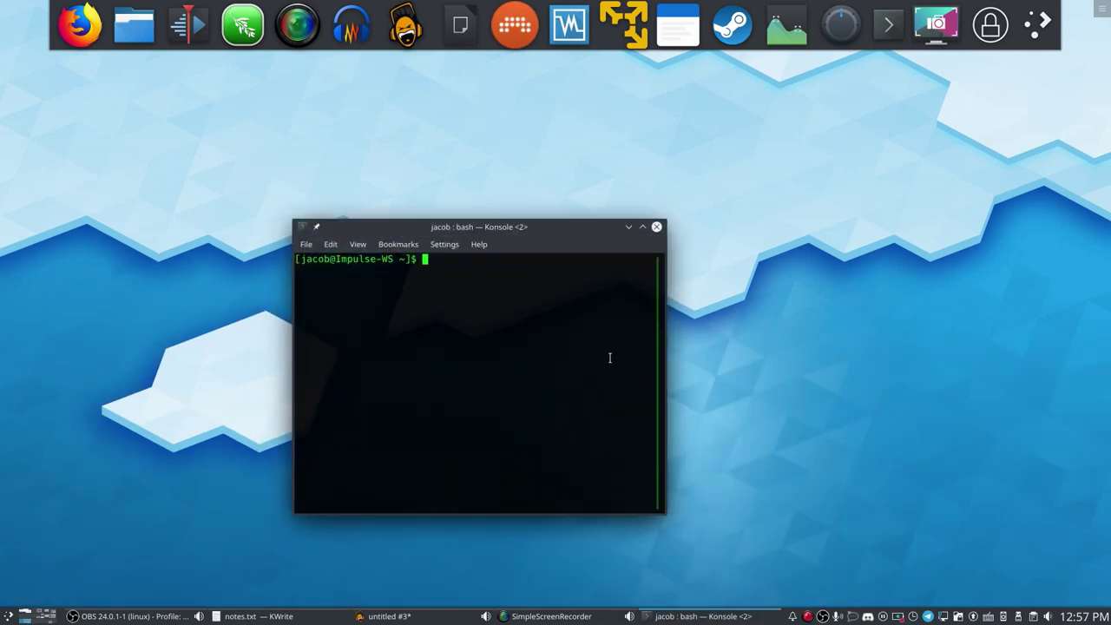
pyautogui.write('rm -rf .config/latte*')
pyautogui.press('Return')
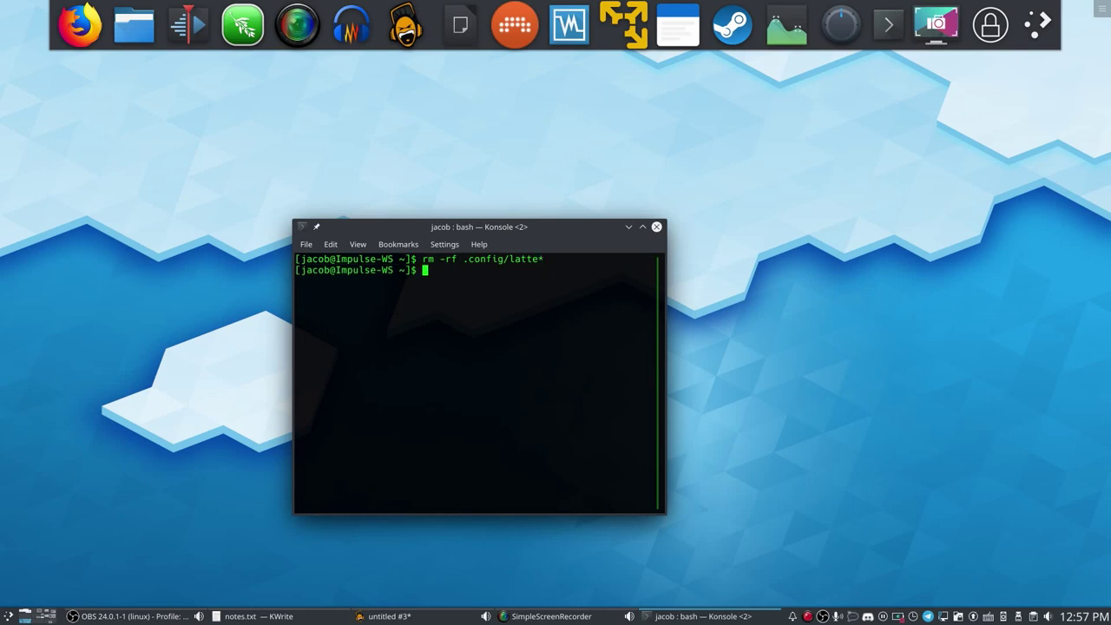
# Run killall latte-dock, repeat the config deletion, and exit the terminal.
pyautogui.write('killall latte-dock')
pyautogui.press('Return')
pyautogui.press('Up')
pyautogui.press('Up')
pyautogui.press('Return')
pyautogui.write('exit')
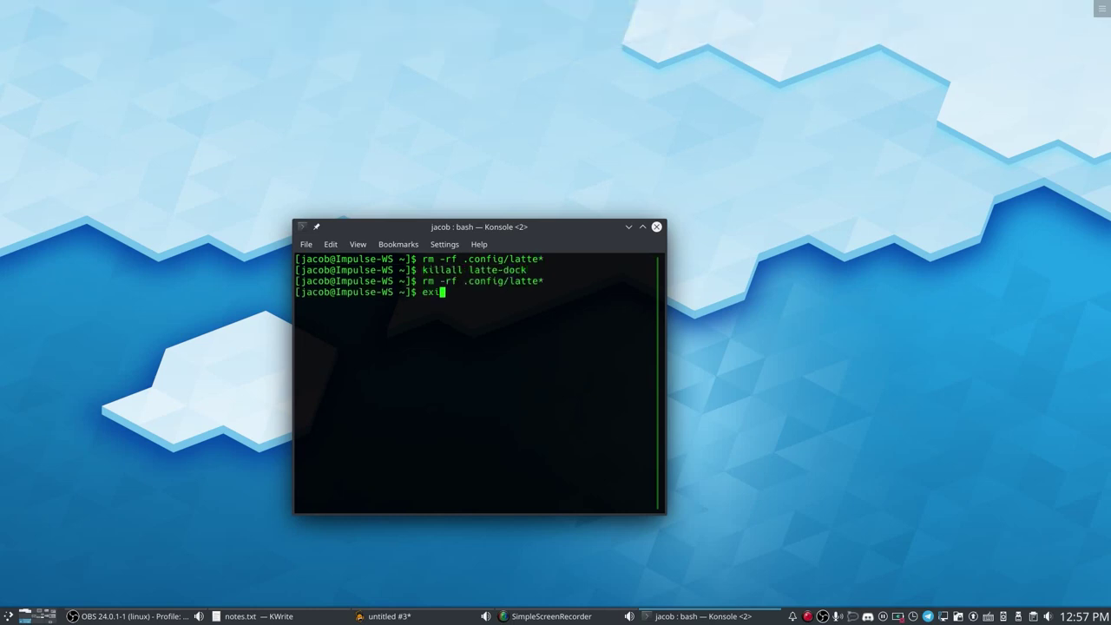
pyautogui.press('Return')
# Relaunch Latte Dock from a 'latte' launcher search.
pyautogui.press('super')
pyautogui.write('la')
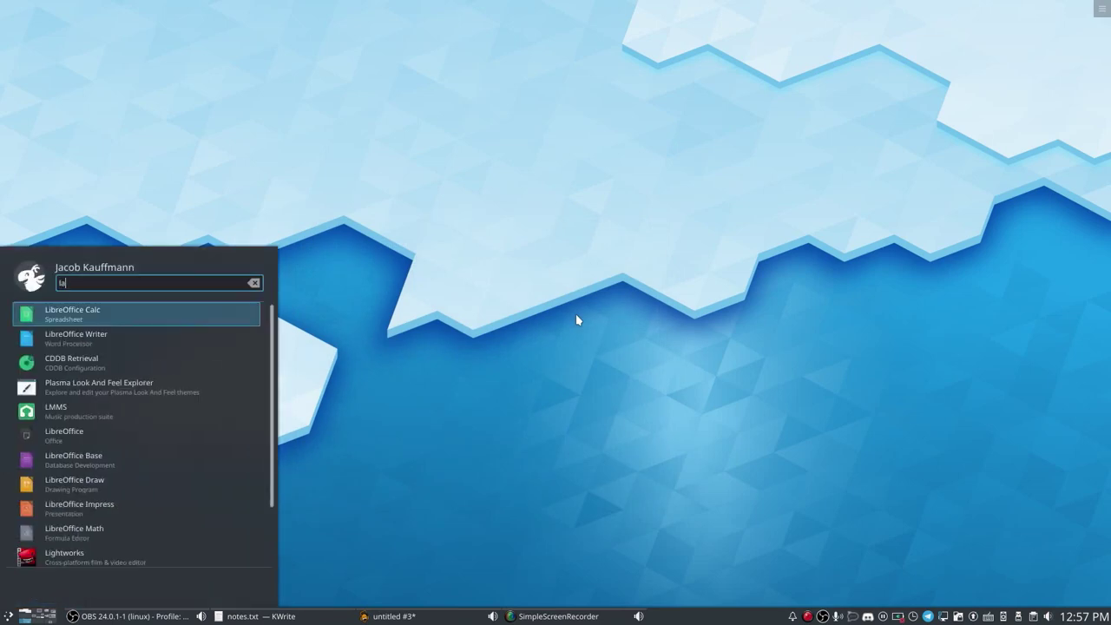
pyautogui.write('tte')
pyautogui.press('Return')
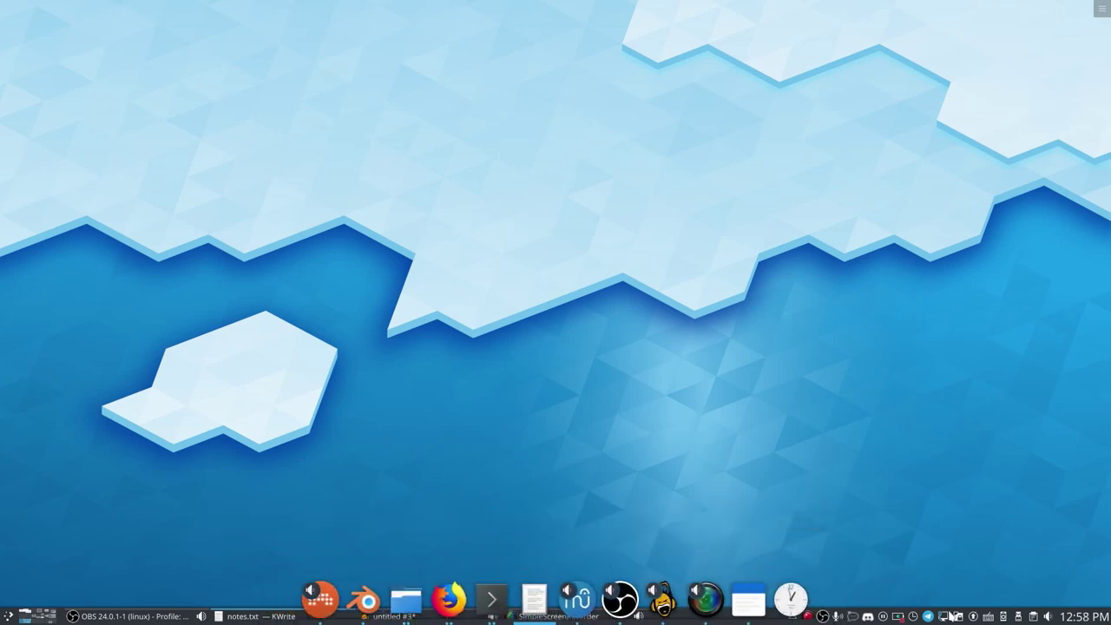
# Inspect the context menus of the OBS task, application launcher and clock.
pyautogui.rightClick(83, 614)
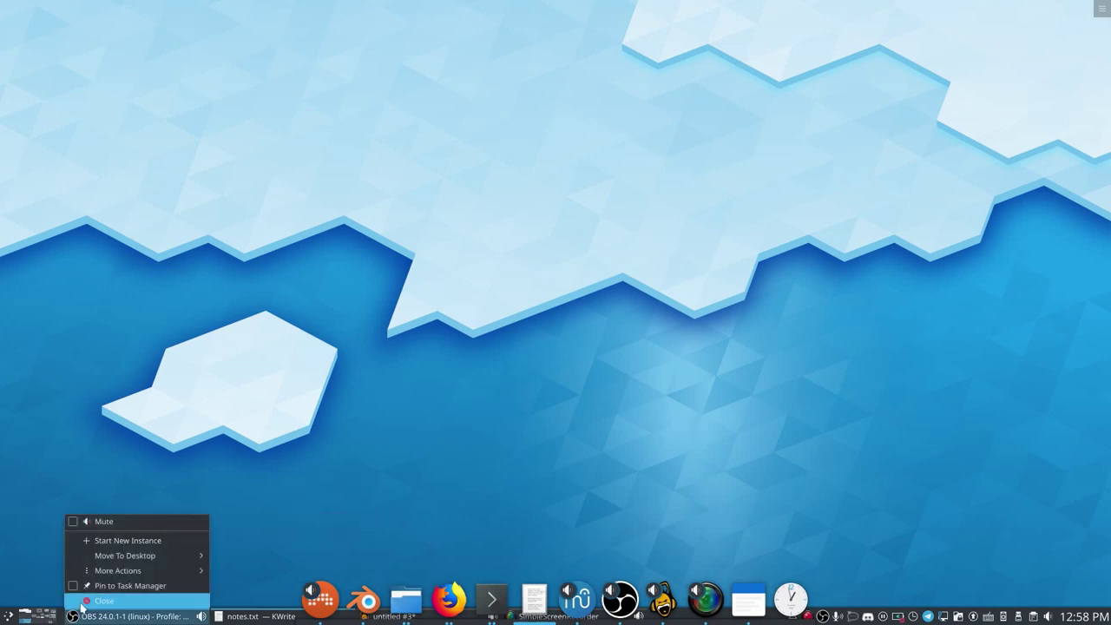
pyautogui.click(82, 601)
pyautogui.rightClick(8, 617)
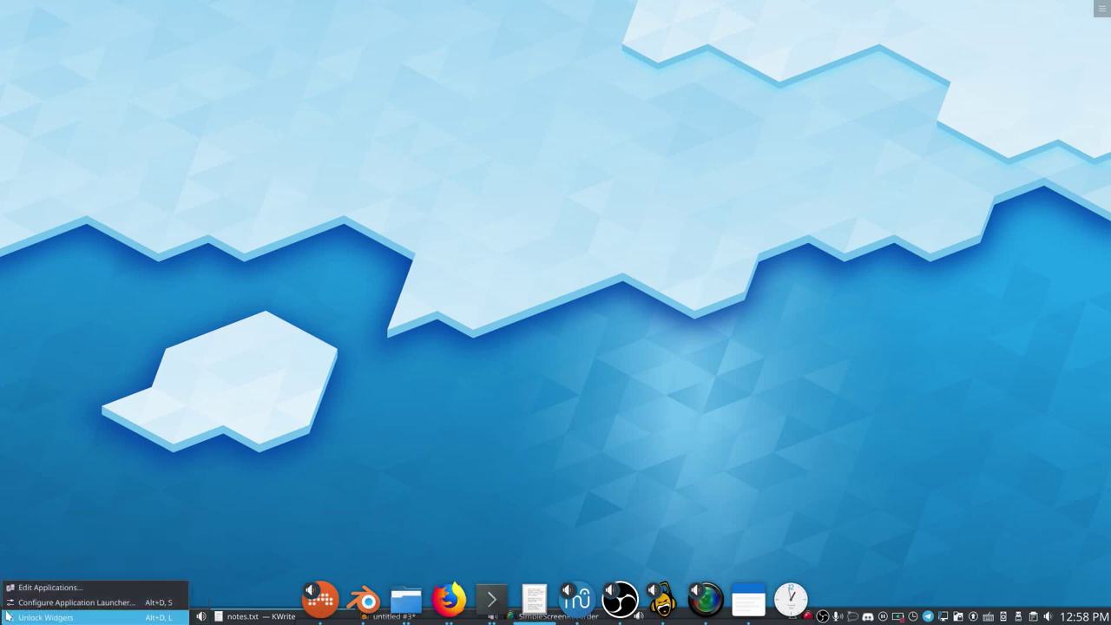
pyautogui.rightClick(1080, 615)
pyautogui.press('Escape')
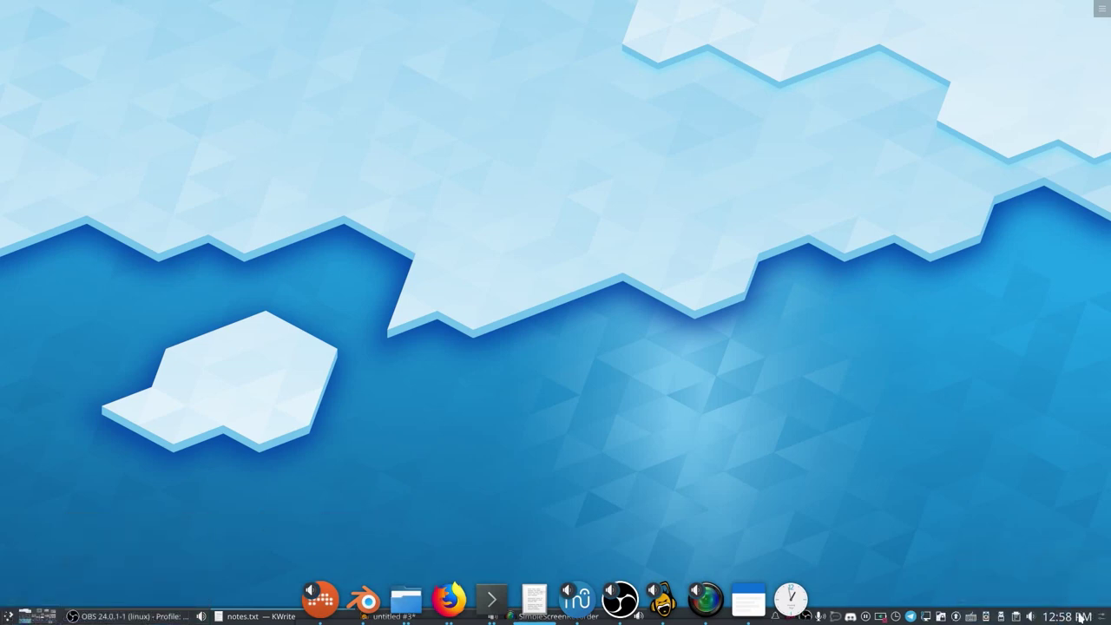
# Move the main Plasma panel to the top screen edge and exit edit mode.
pyautogui.rightClick(1097, 616)
pyautogui.click(862, 501)
pyautogui.rightClick(1077, 617)
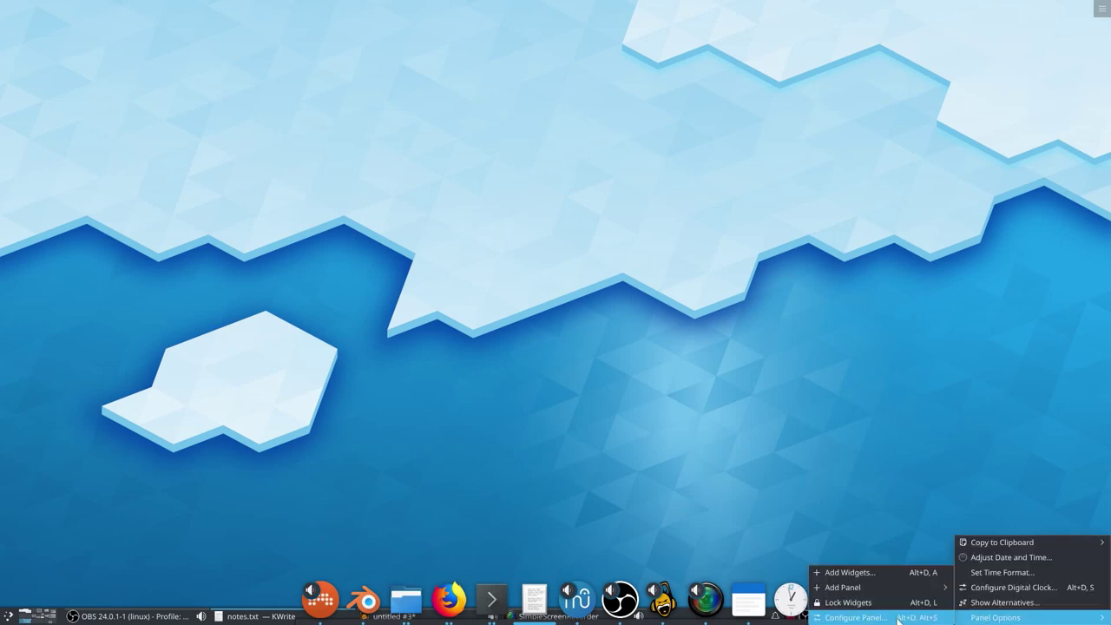
pyautogui.click(889, 616)
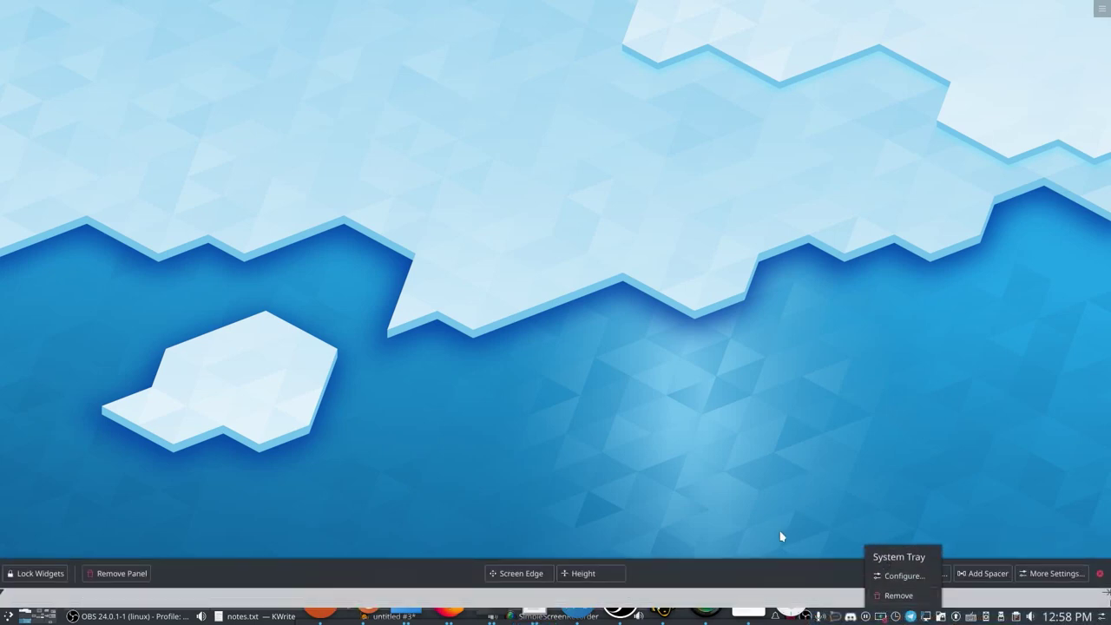
pyautogui.moveTo(532, 572); pyautogui.dragTo(556, 32)
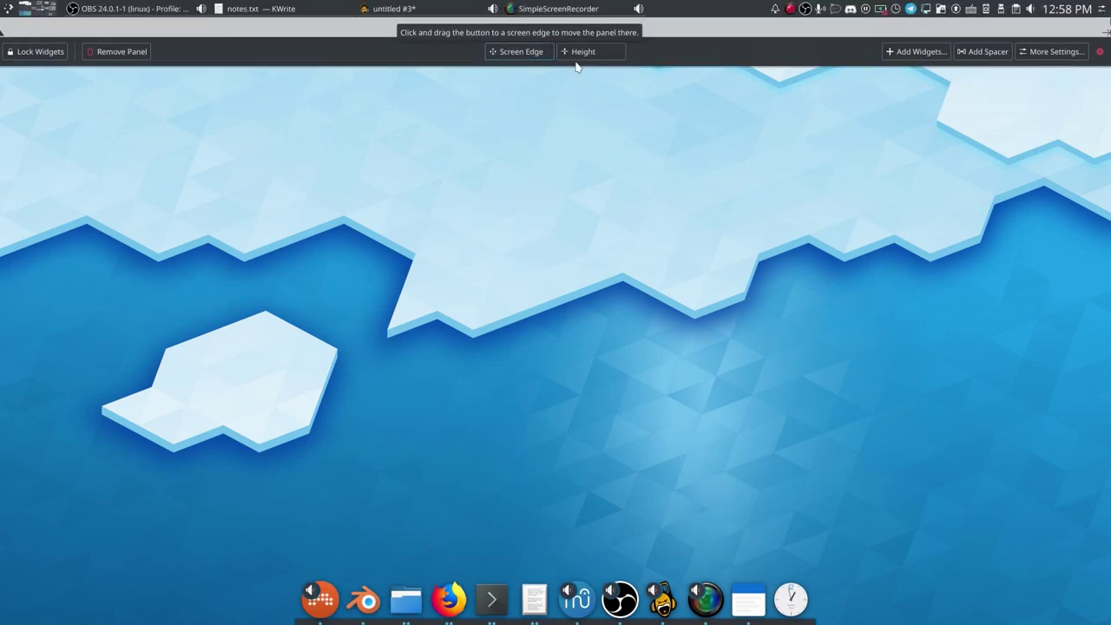
pyautogui.click(1098, 51)
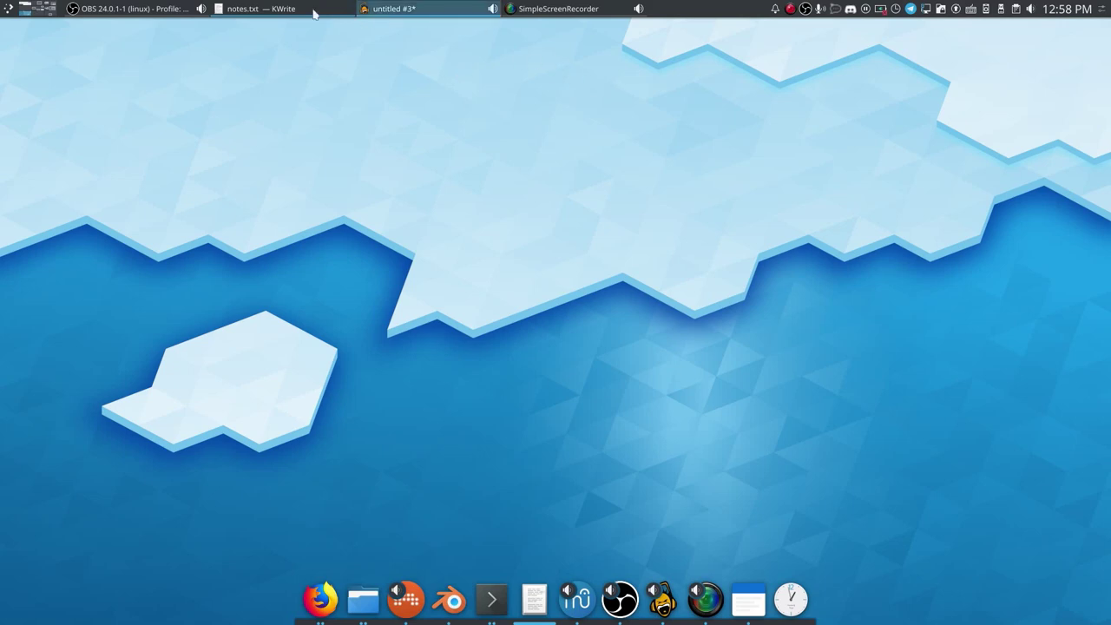
pyautogui.click(13, 12)
pyautogui.click(391, 177)
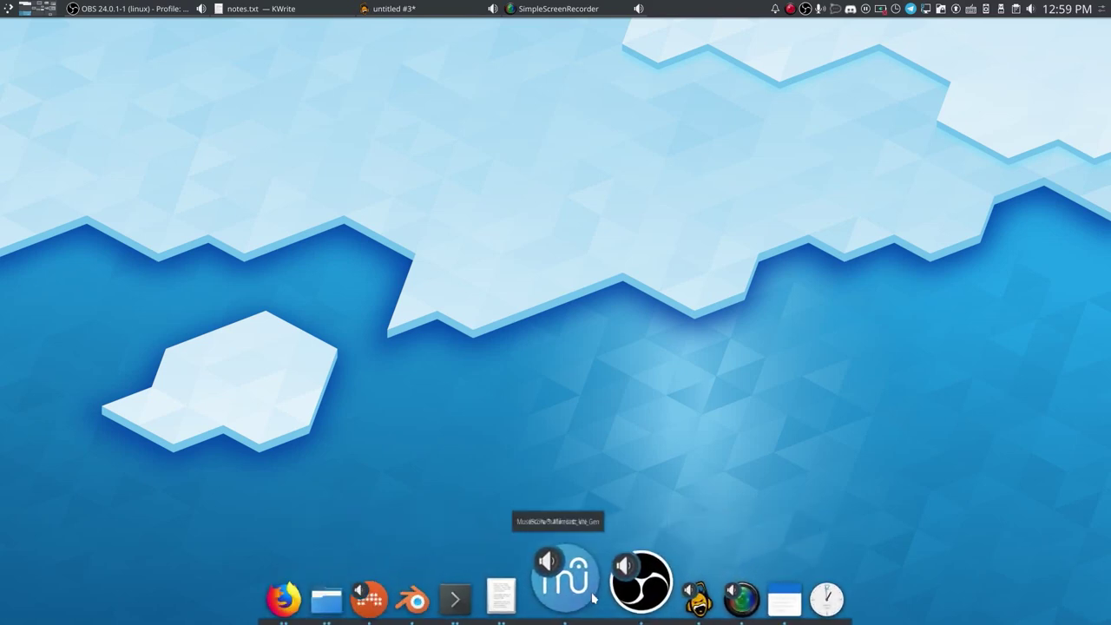
# In Dock Settings, try the left edge and side alignments, then keep Bottom edge, Center alignment.
pyautogui.rightClick(627, 589)
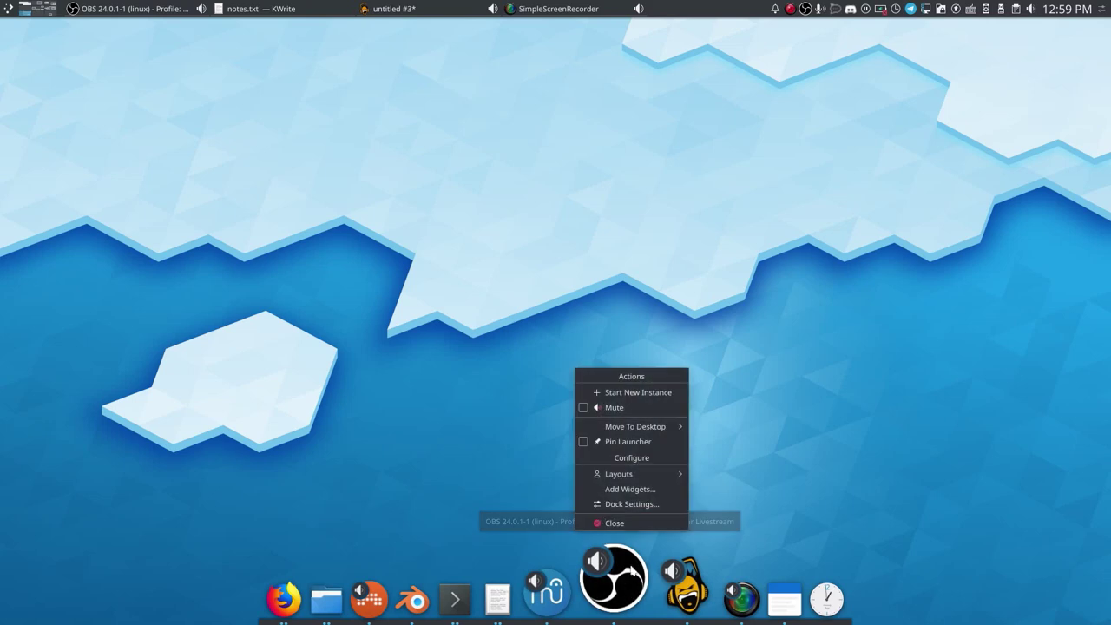
pyautogui.click(639, 507)
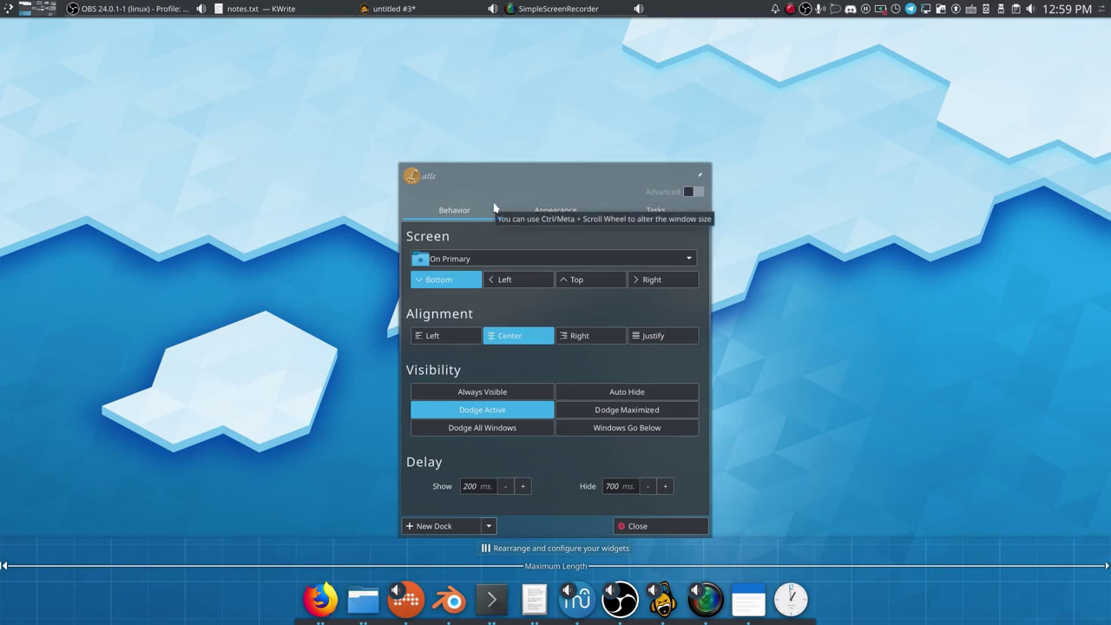
pyautogui.click(692, 259)
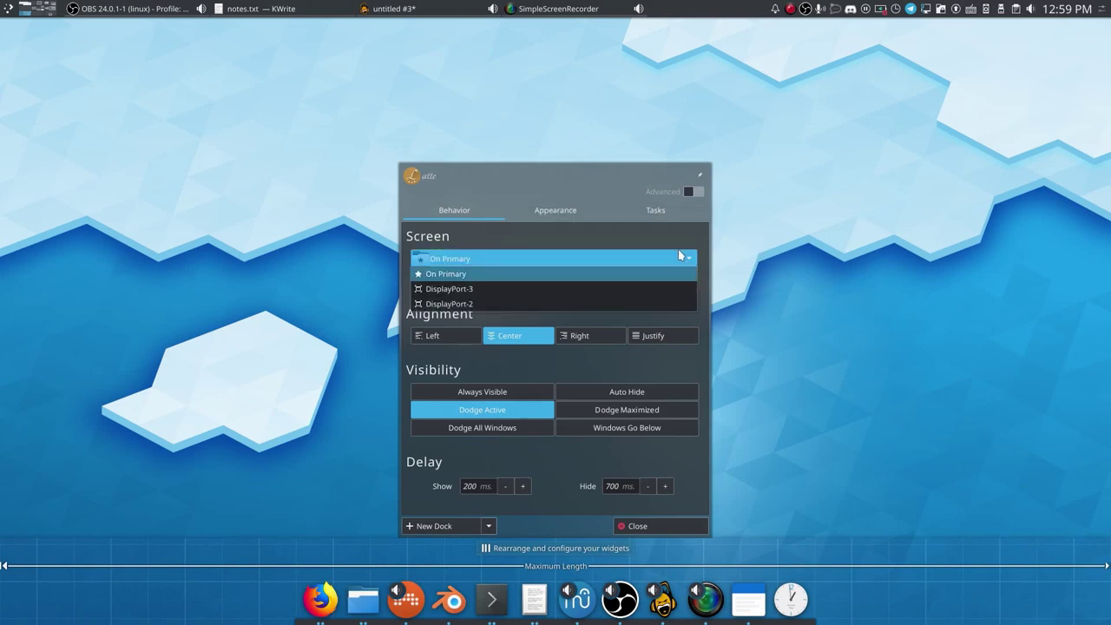
pyautogui.click(653, 260)
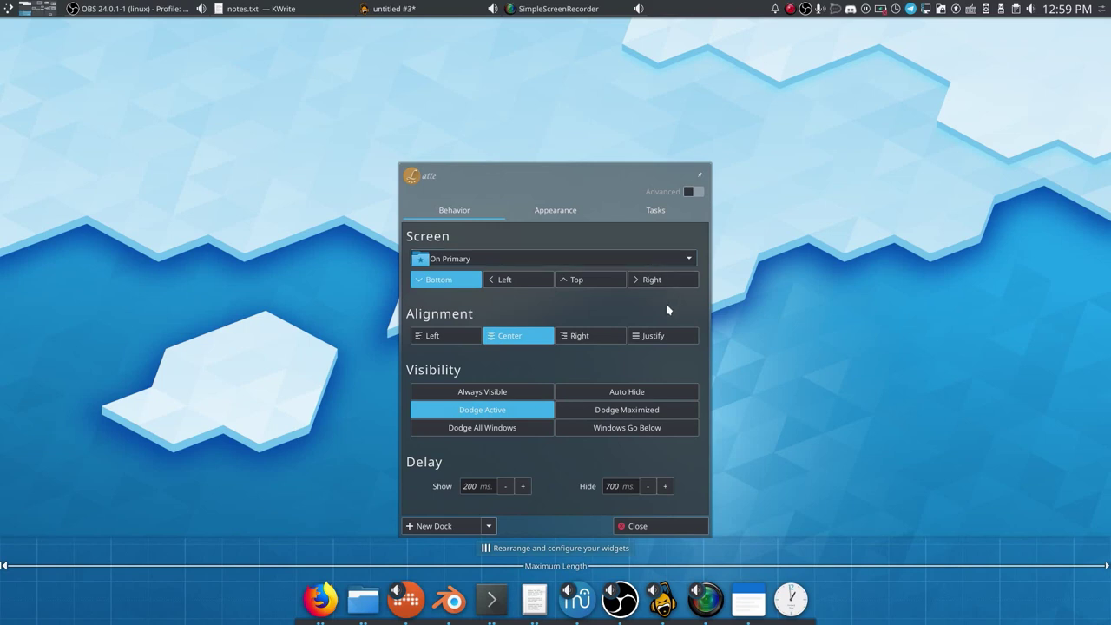
pyautogui.click(511, 284)
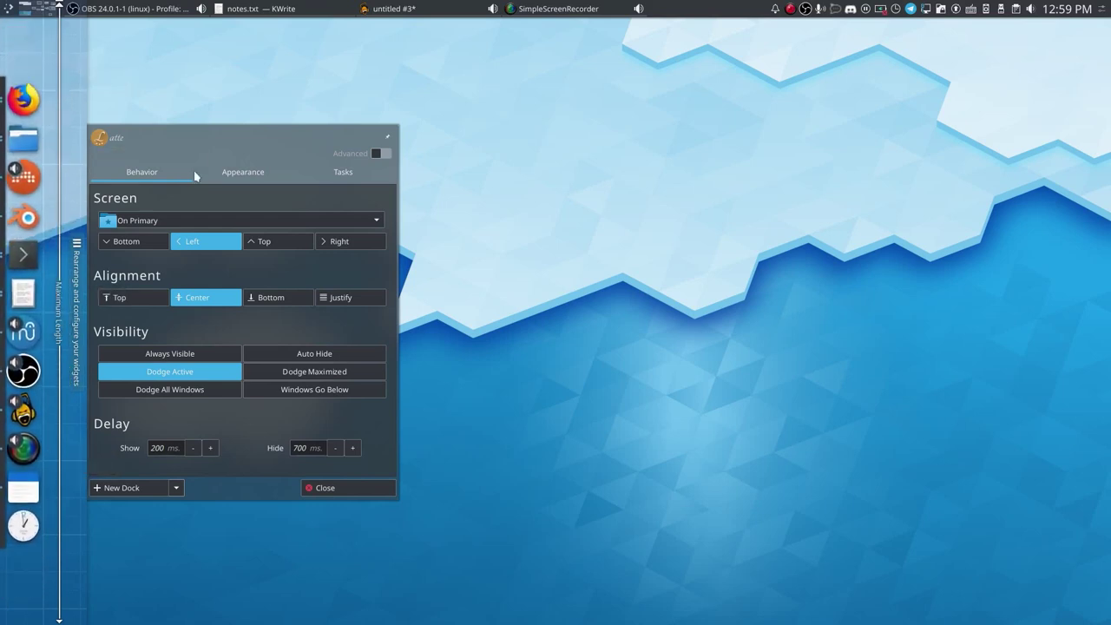
pyautogui.click(133, 244)
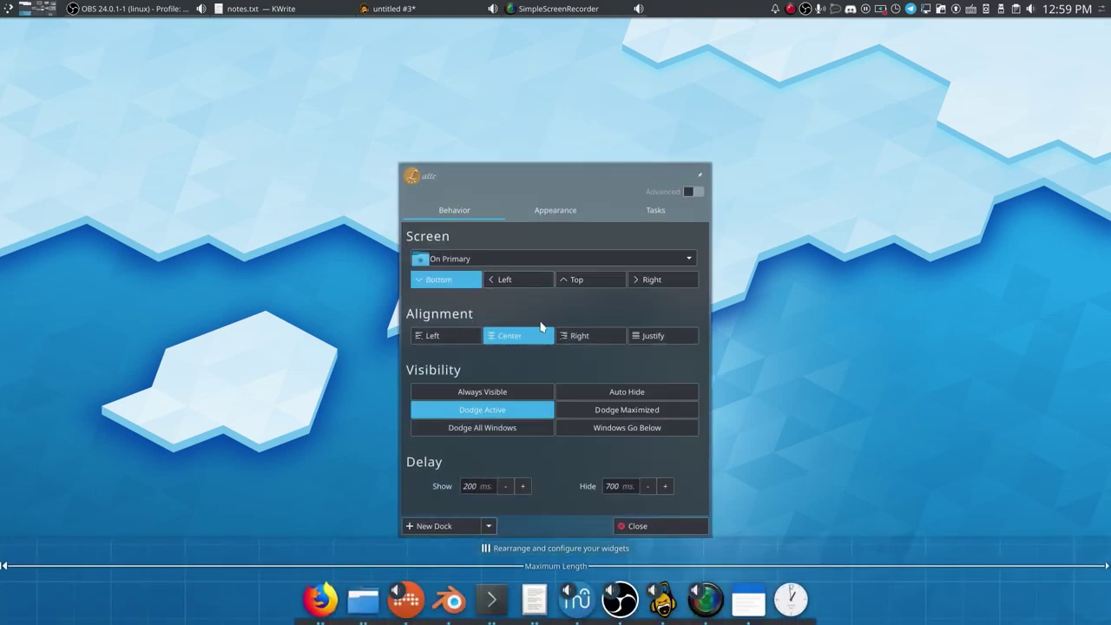
pyautogui.press('Left')
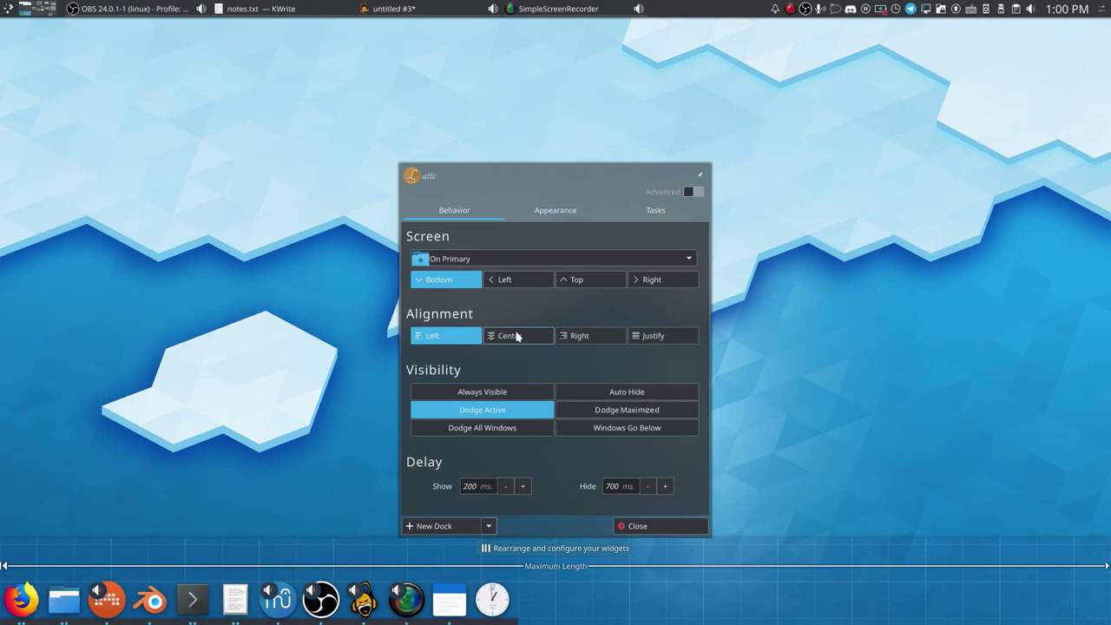
pyautogui.press('Right')
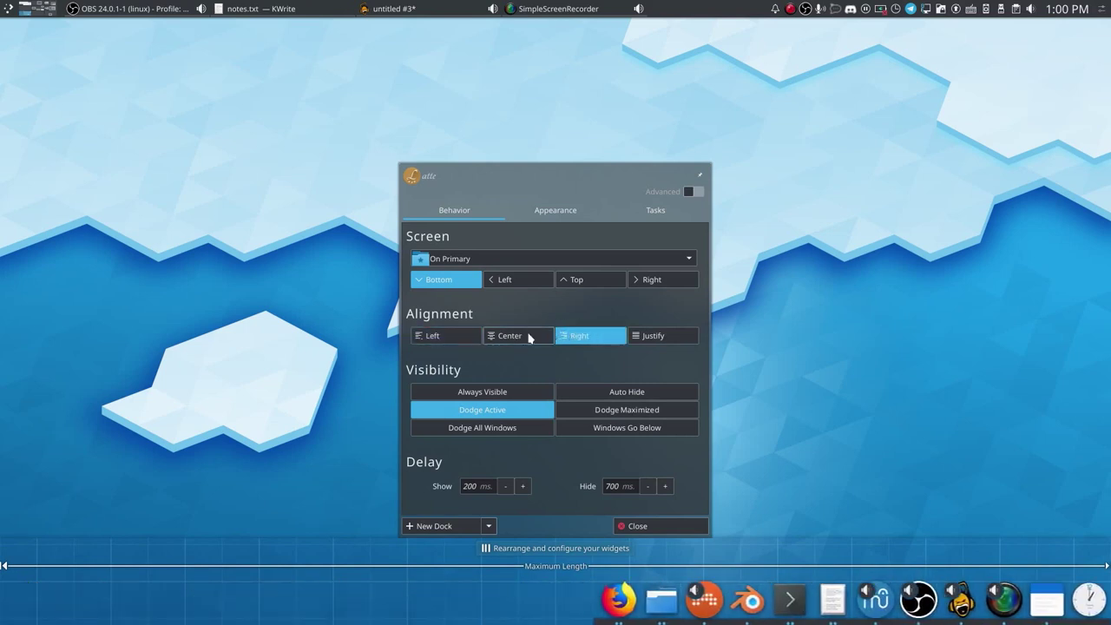
pyautogui.click(525, 335)
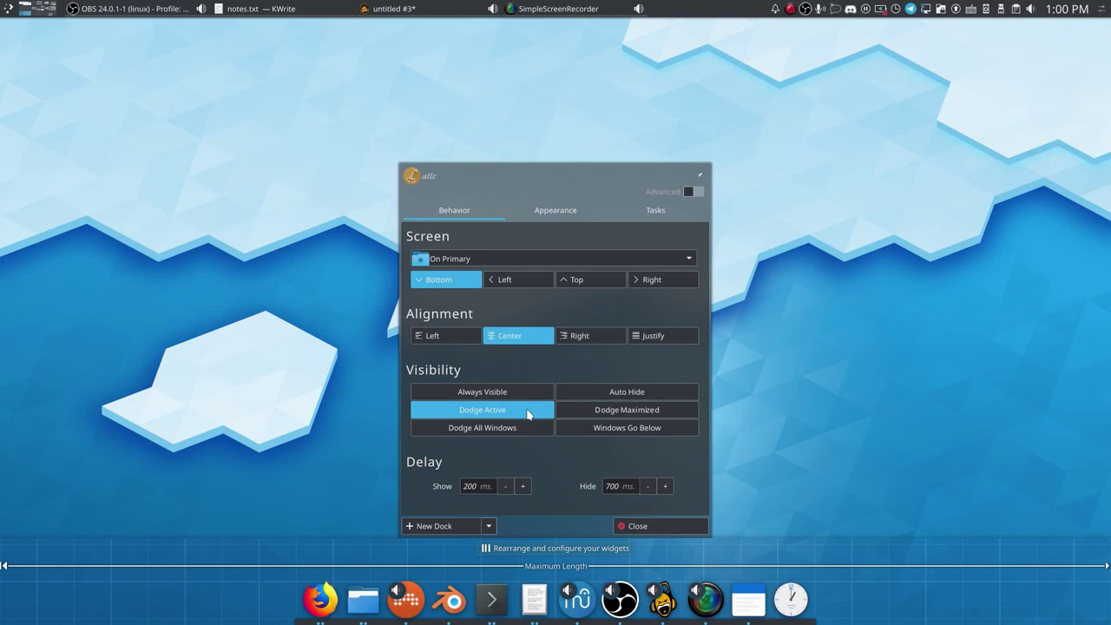
# Test Auto Hide, then set the dock visibility to Dodge Active and close settings.
pyautogui.click(578, 394)
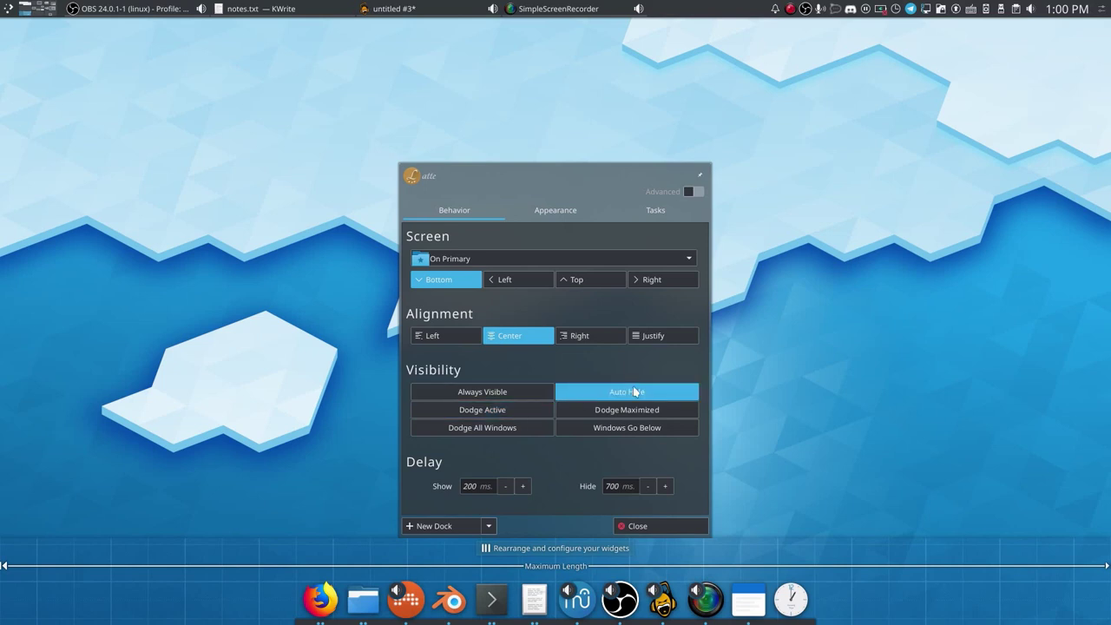
pyautogui.click(638, 525)
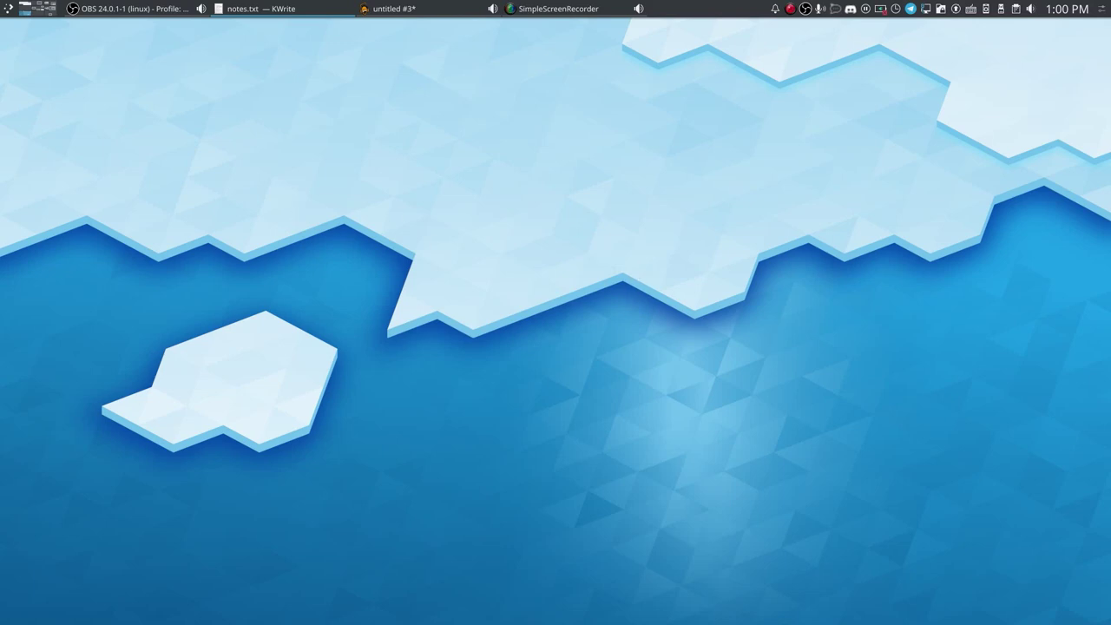
pyautogui.moveTo(565, 621)
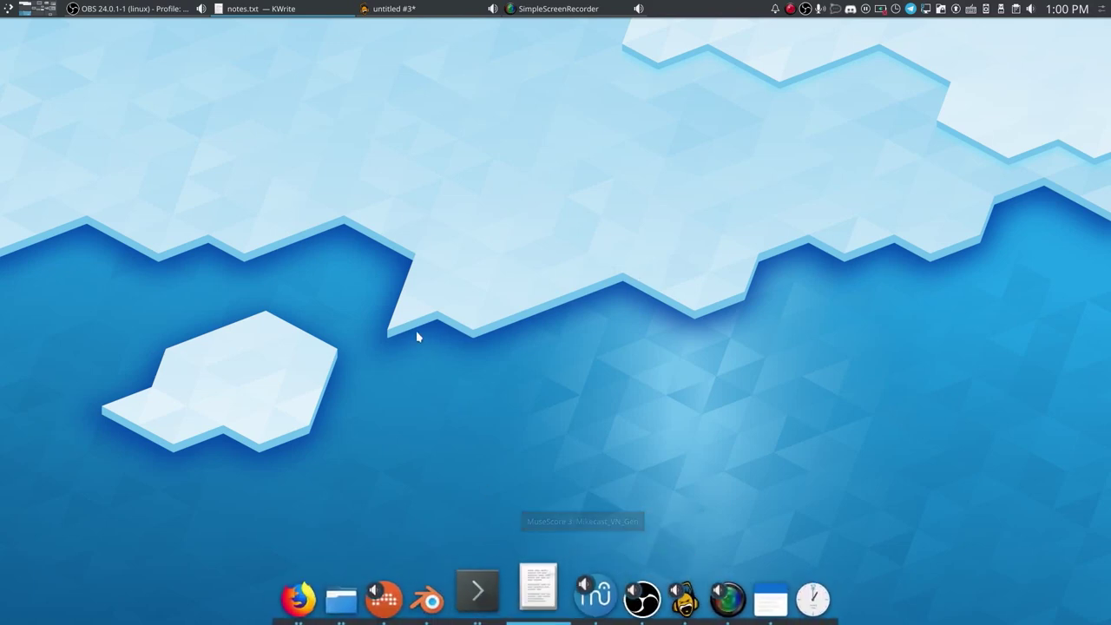
pyautogui.rightClick(466, 601)
pyautogui.click(468, 501)
pyautogui.click(483, 393)
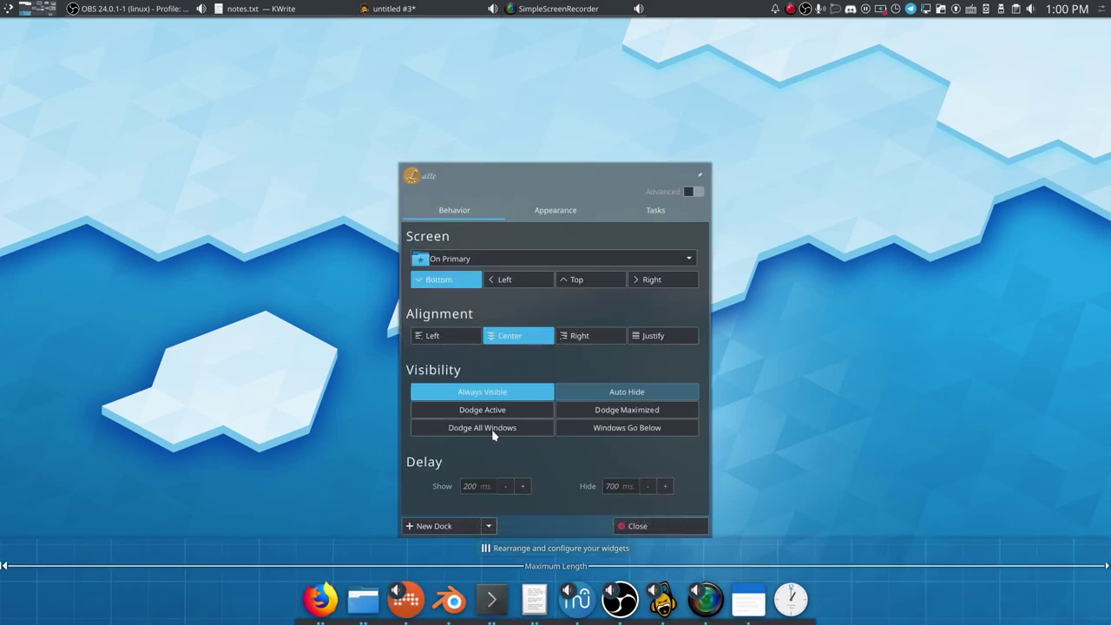
pyautogui.click(494, 415)
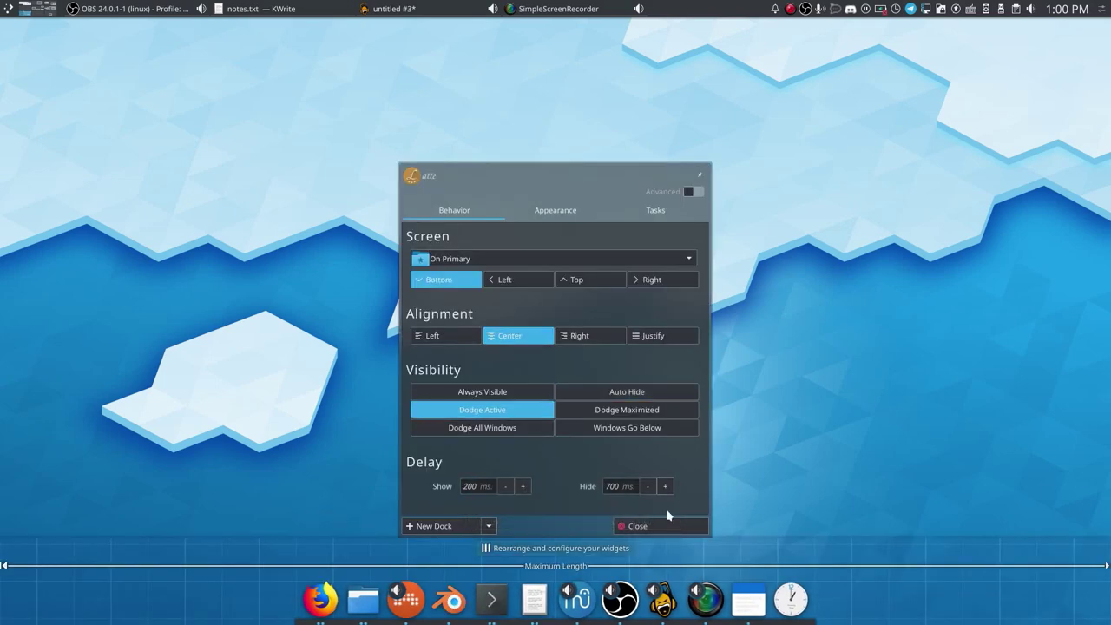
pyautogui.click(659, 526)
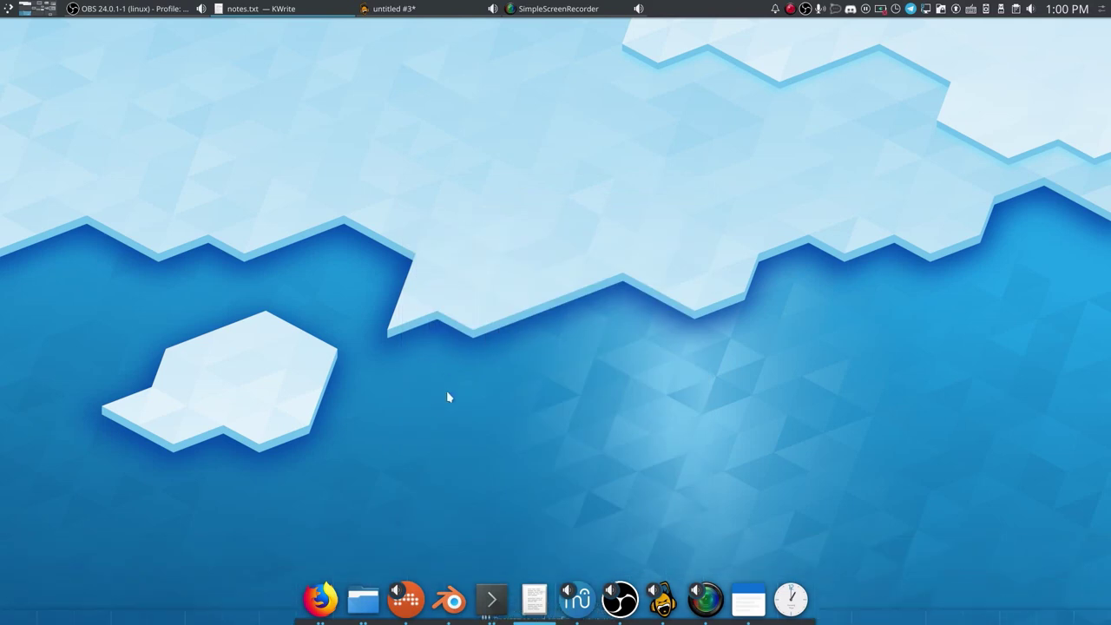
# Launch KWrite via a 'kwrit' search and place an enlarged empty window low on the desktop.
pyautogui.press('super')
pyautogui.write('kwrit')
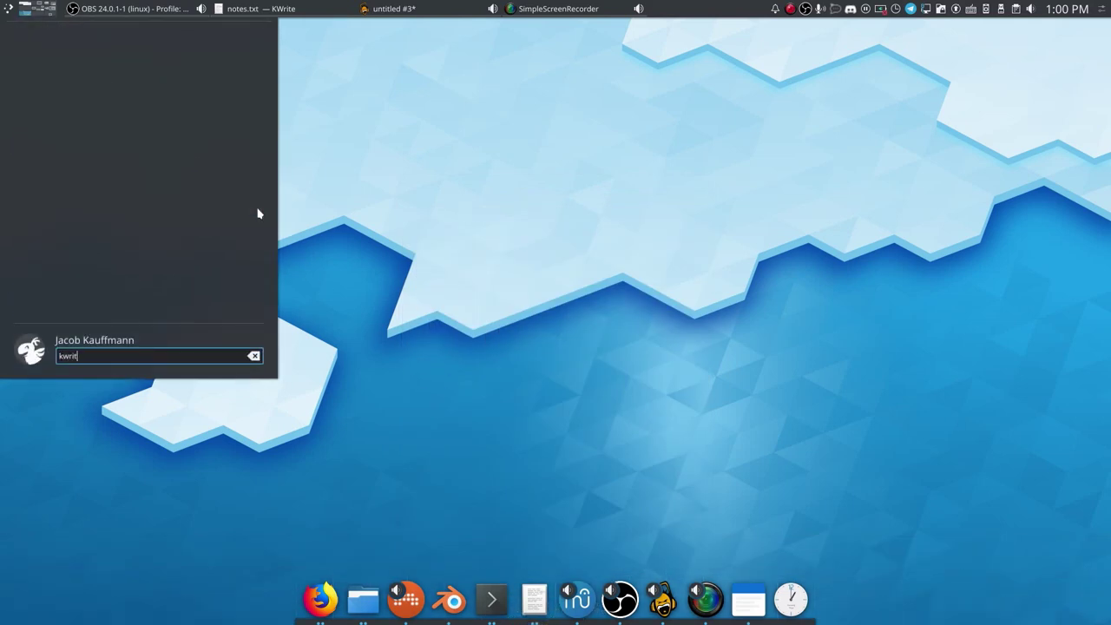
pyautogui.press('Return')
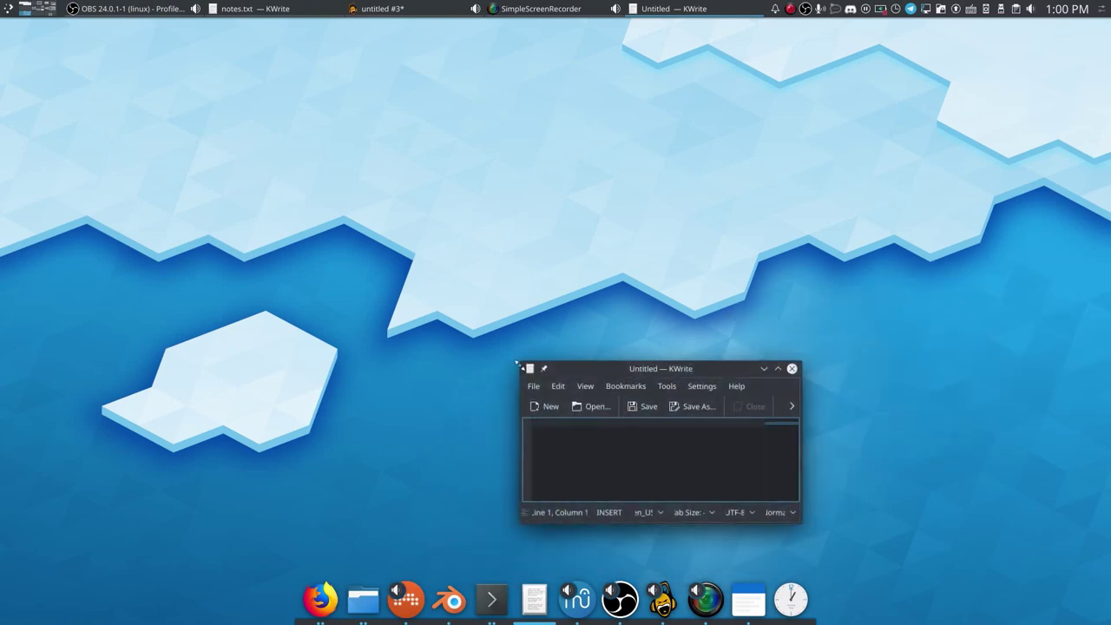
pyautogui.moveTo(519, 357); pyautogui.dragTo(315, 292)
pyautogui.moveTo(568, 308); pyautogui.dragTo(514, 382)
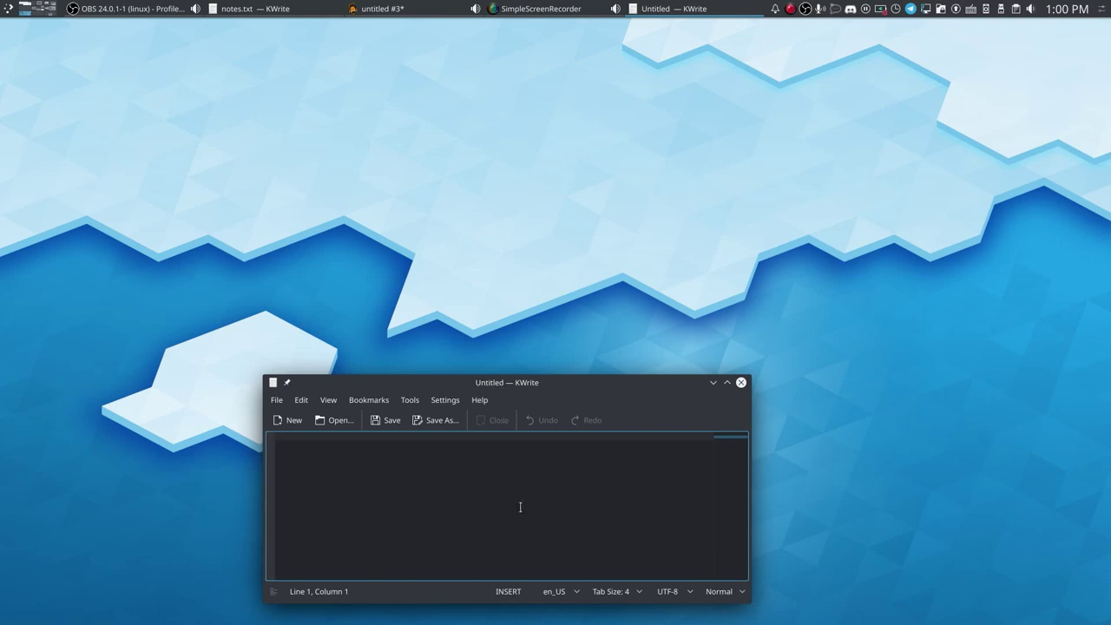
pyautogui.click(537, 274)
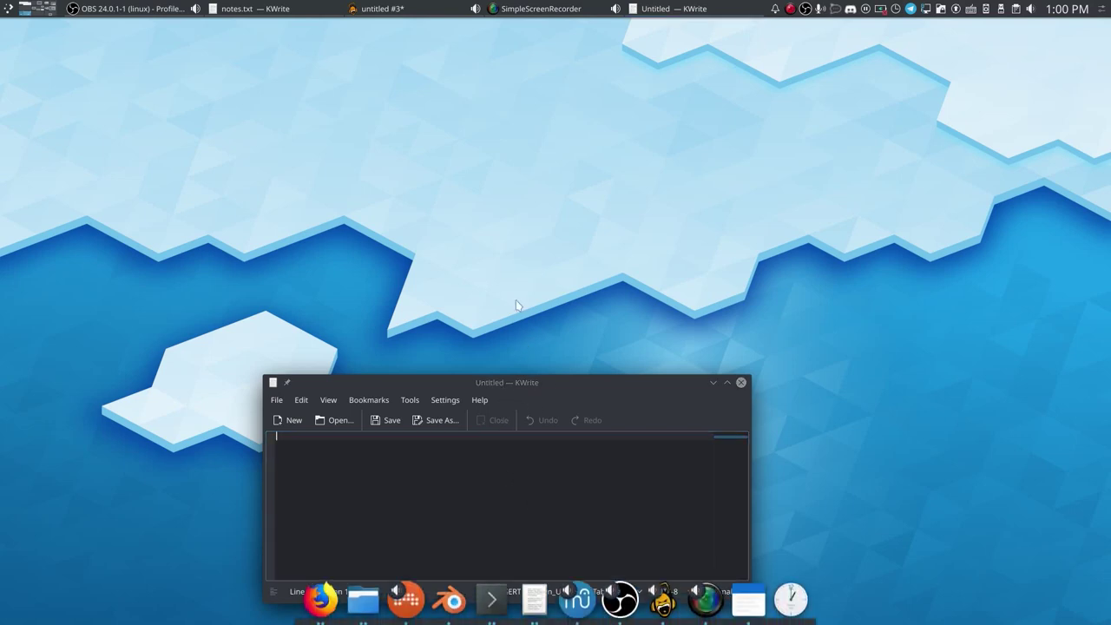
pyautogui.click(446, 546)
pyautogui.click(519, 379)
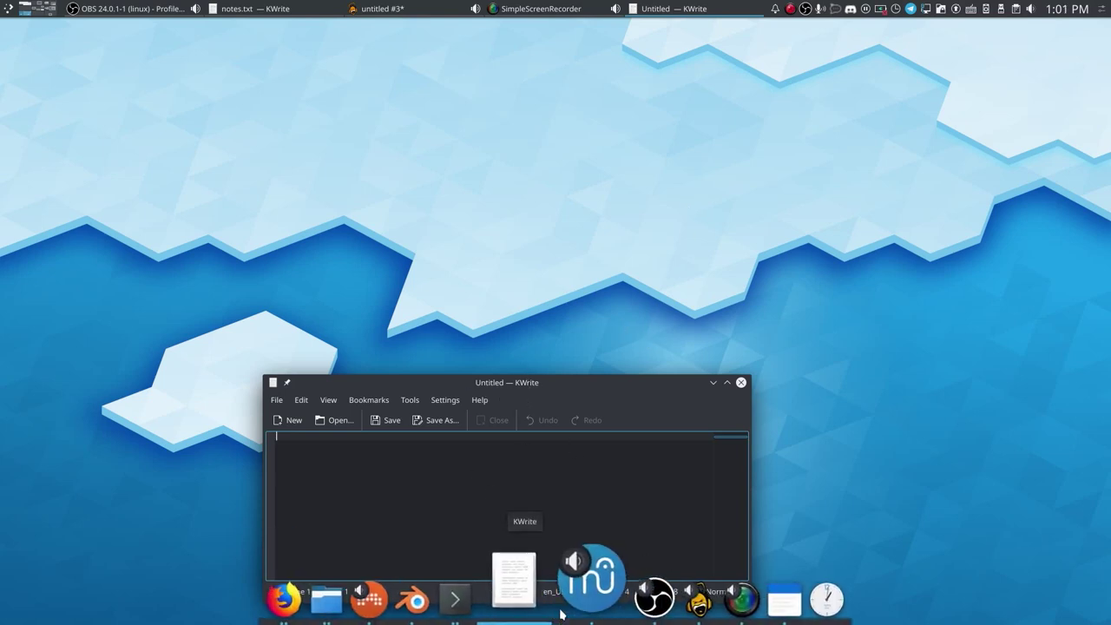
# Try Dodge Maximized and Dodge All Windows, testing them by moving and maximizing KWrite.
pyautogui.rightClick(591, 571)
pyautogui.click(595, 513)
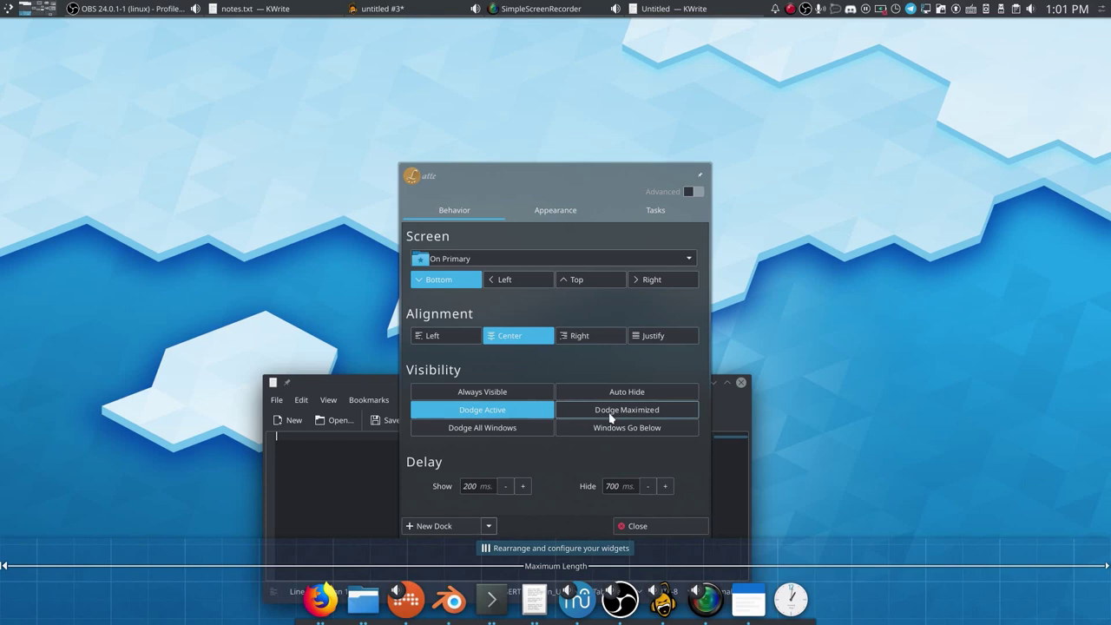
pyautogui.click(610, 415)
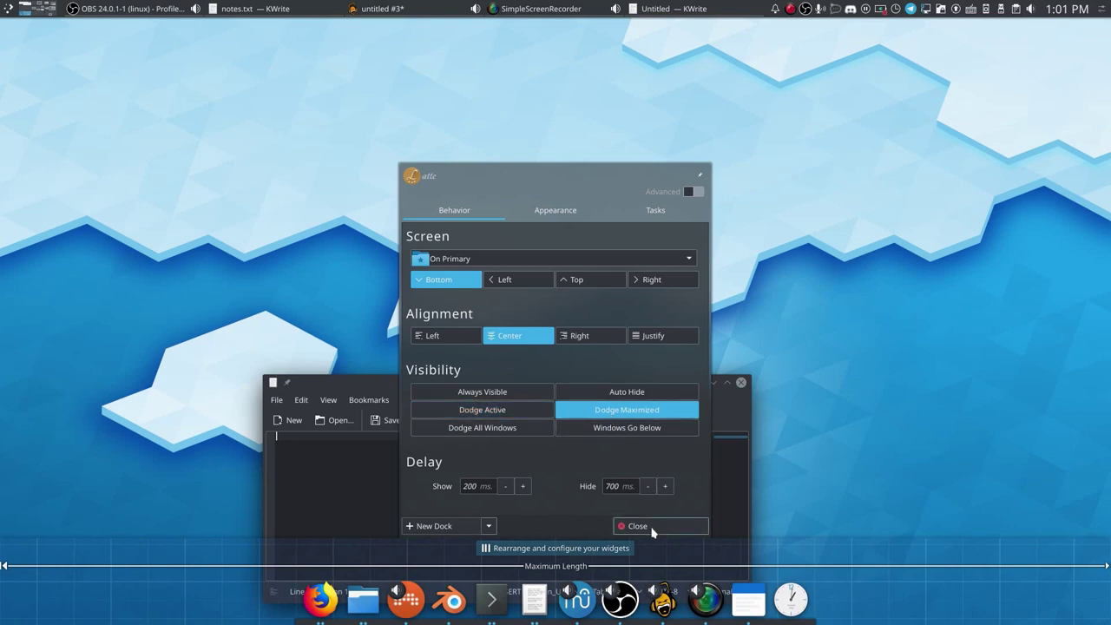
pyautogui.click(508, 427)
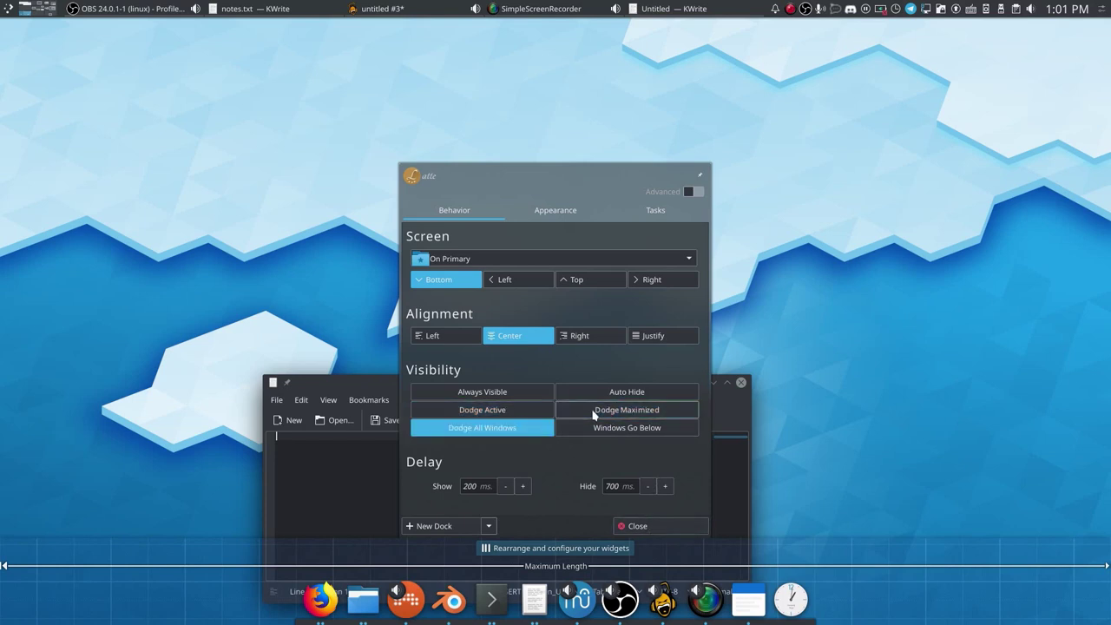
pyautogui.click(595, 415)
pyautogui.click(657, 525)
pyautogui.moveTo(599, 398)
pyautogui.mouseDown()
pyautogui.moveTo(590, 389)
pyautogui.moveTo(581, 418)
pyautogui.moveTo(578, 387)
pyautogui.mouseUp()
pyautogui.click(721, 385)
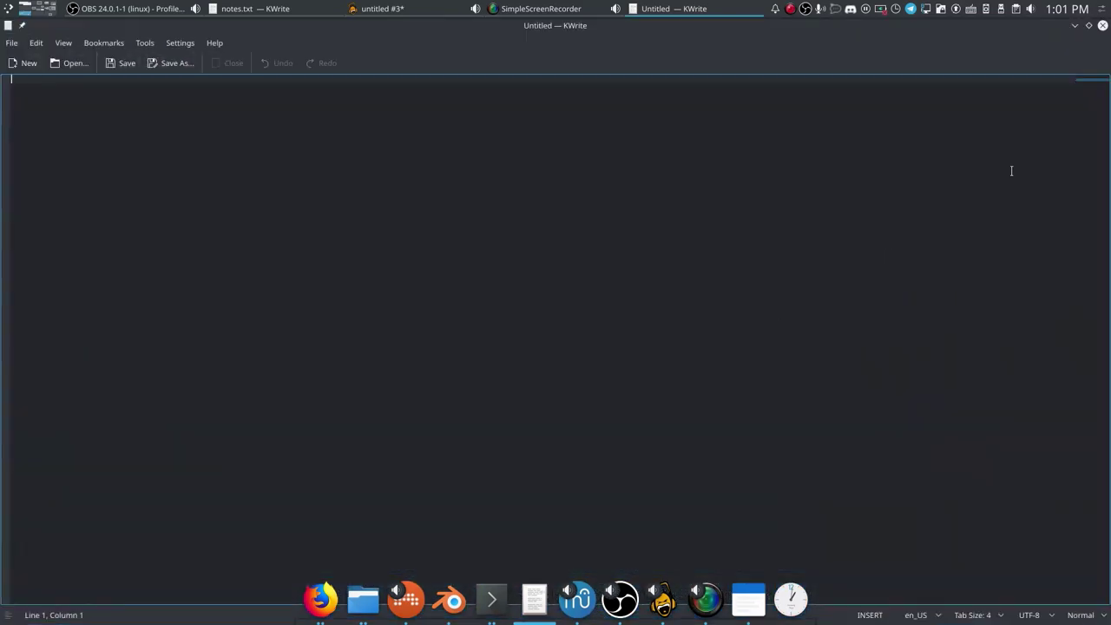
pyautogui.click(1085, 26)
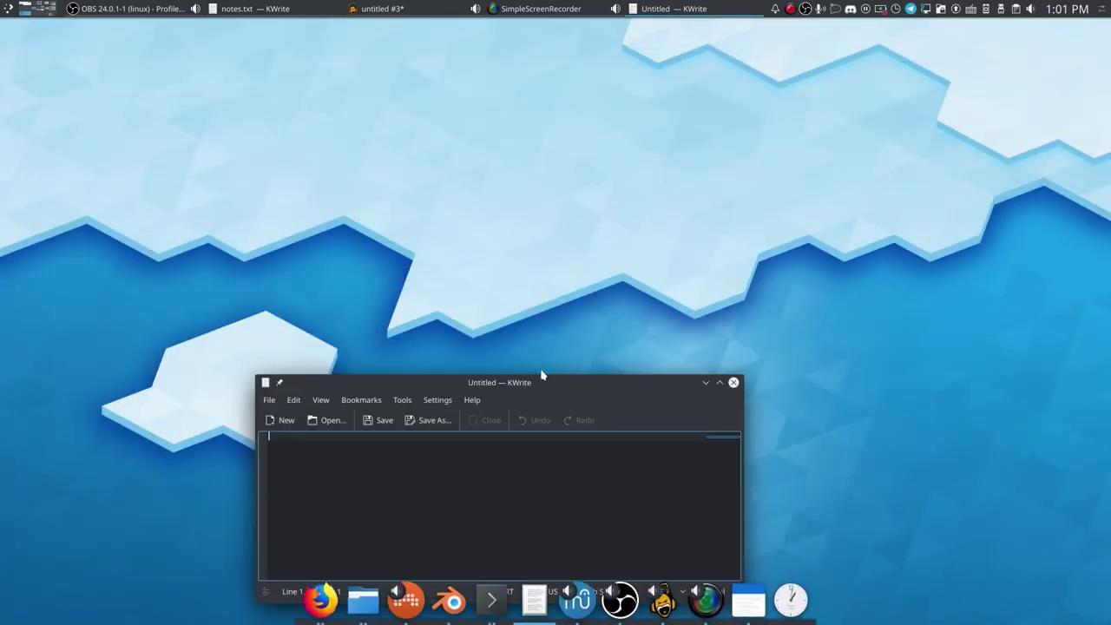
pyautogui.moveTo(541, 382); pyautogui.dragTo(533, 238)
# Switch the dock back to Dodge Active, test it against KWrite, and reopen Dock Settings.
pyautogui.rightClick(565, 590)
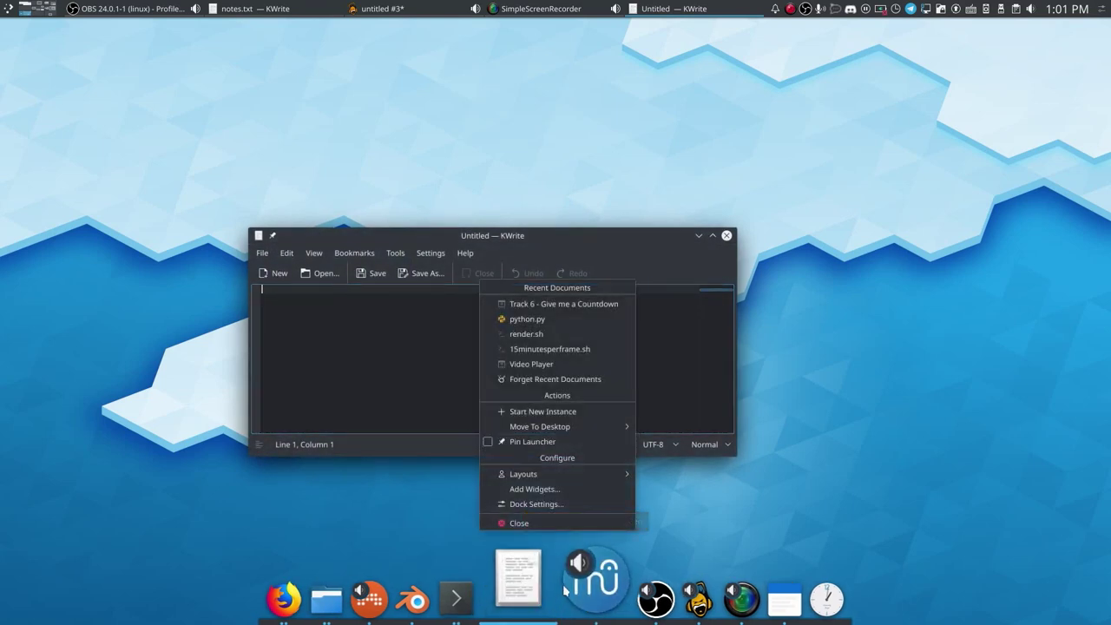
pyautogui.click(526, 505)
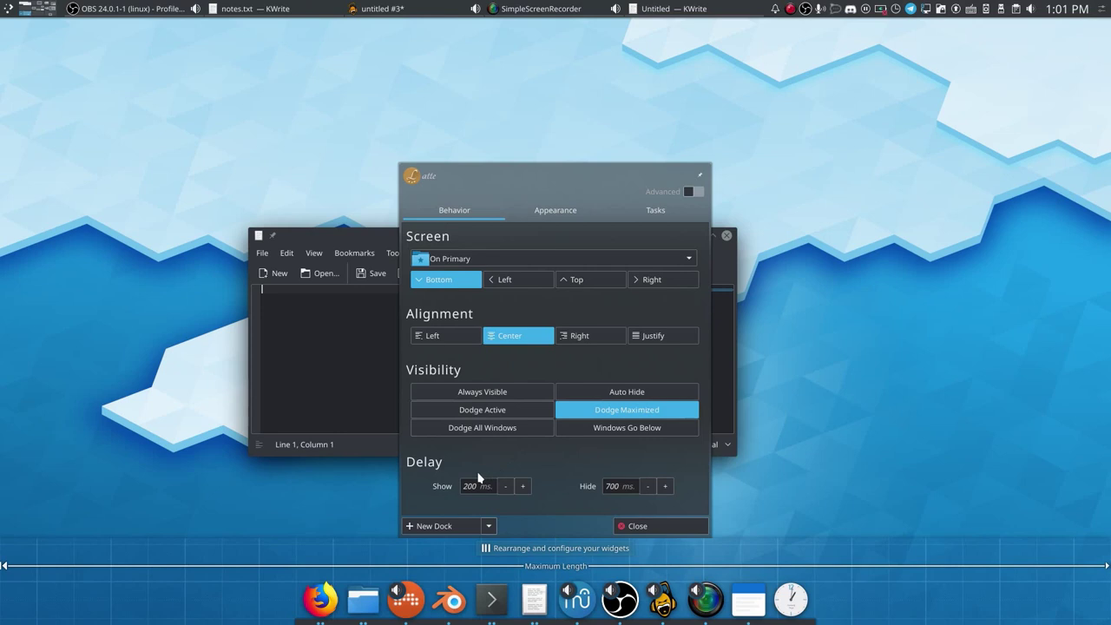
pyautogui.click(531, 416)
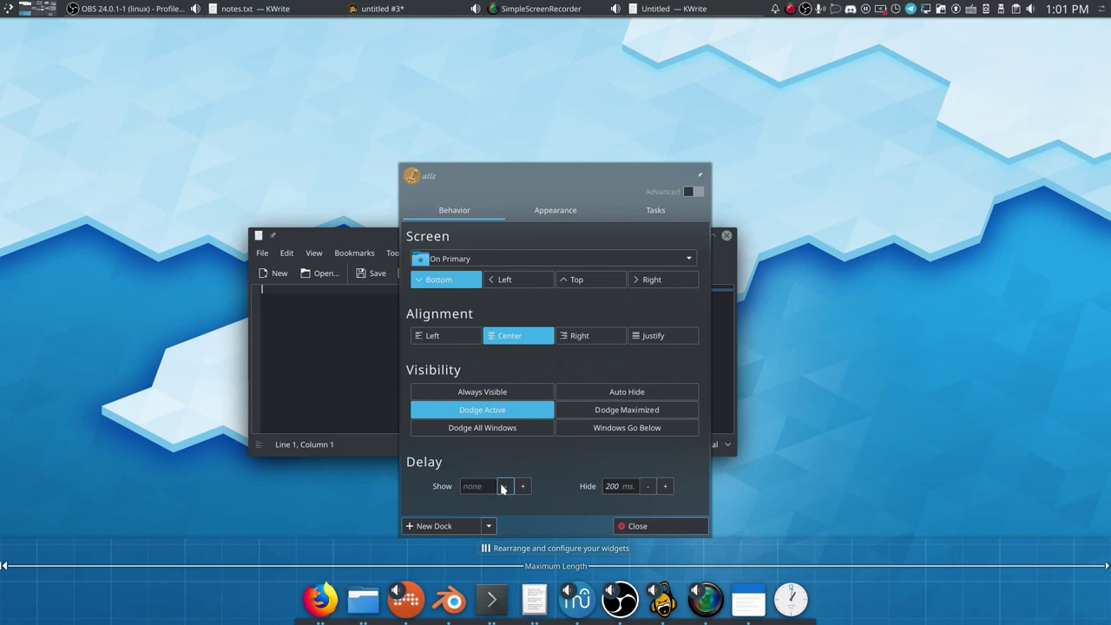
pyautogui.click(657, 526)
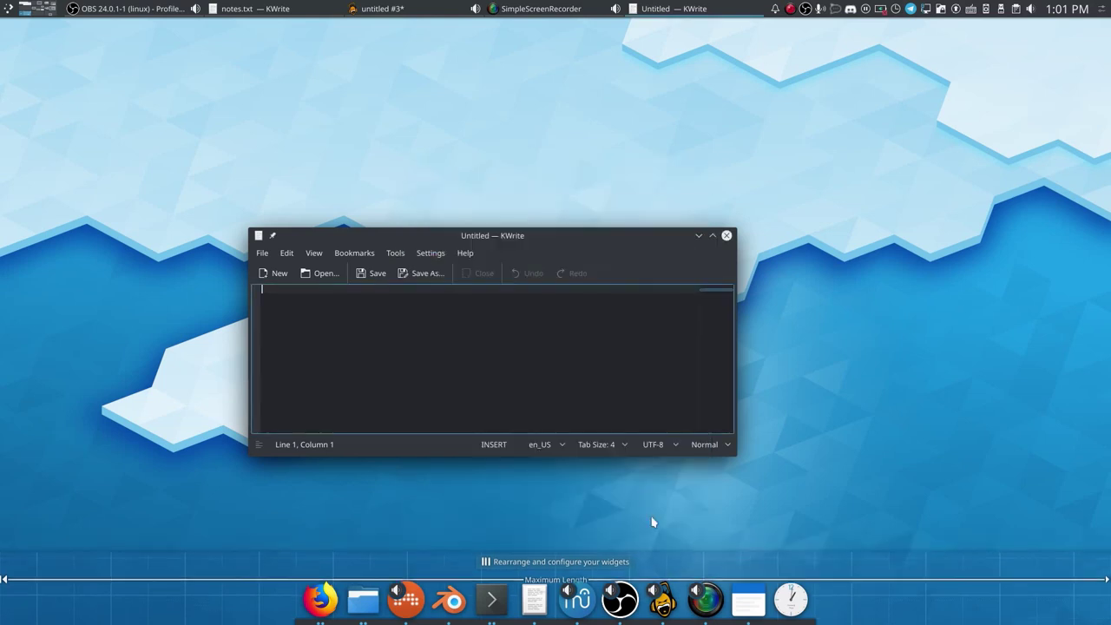
pyautogui.moveTo(491, 234); pyautogui.dragTo(504, 283)
pyautogui.rightClick(531, 591)
pyautogui.click(540, 399)
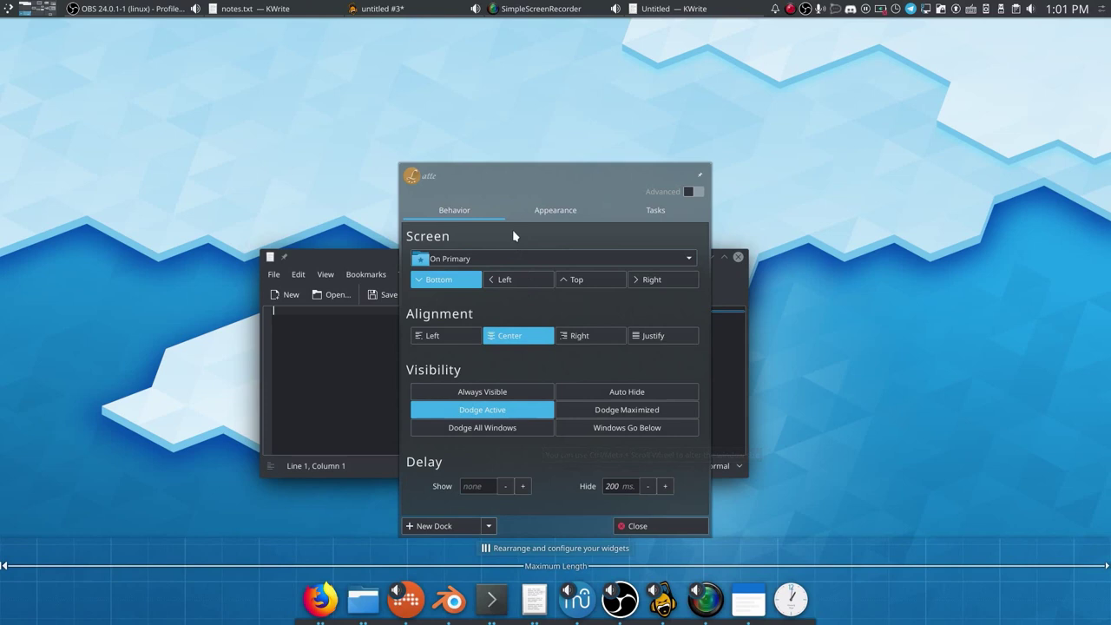
# On the Appearance page, try icon sizes, lower hover zoom to 25%, and test maximum length.
pyautogui.click(553, 210)
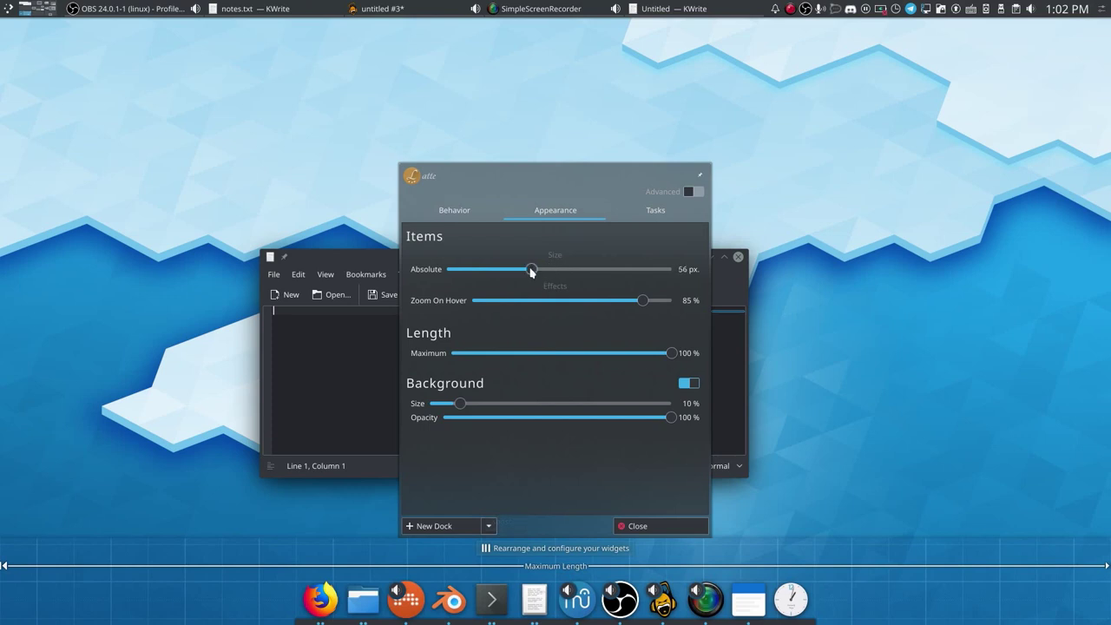
pyautogui.moveTo(531, 272); pyautogui.dragTo(522, 276)
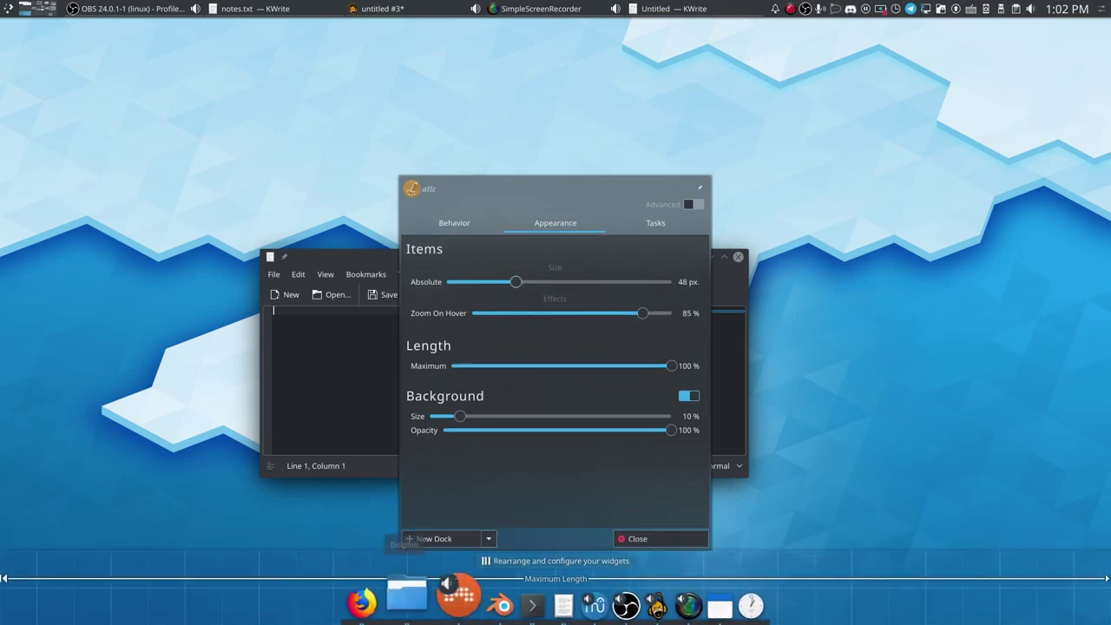
pyautogui.click(525, 282)
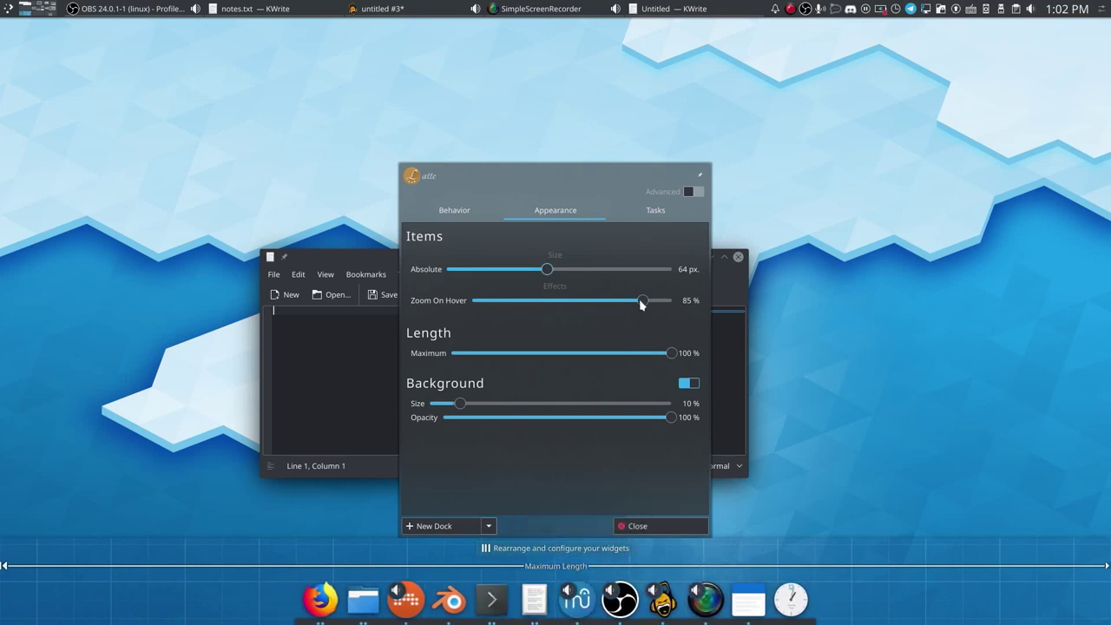
pyautogui.moveTo(641, 300); pyautogui.dragTo(609, 303)
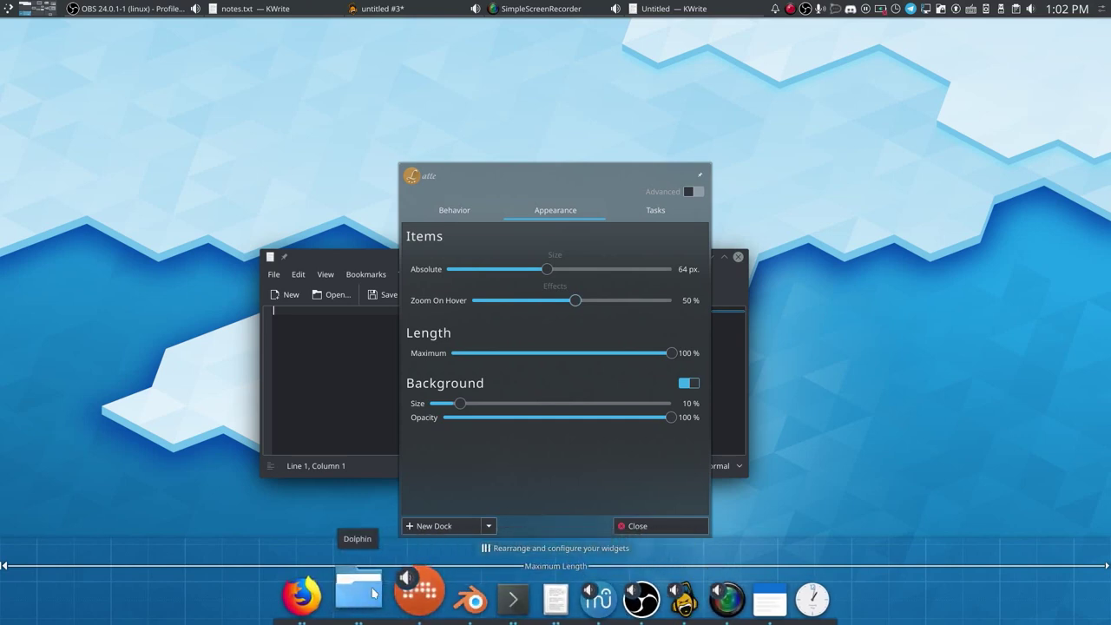
pyautogui.moveTo(576, 300); pyautogui.dragTo(531, 300)
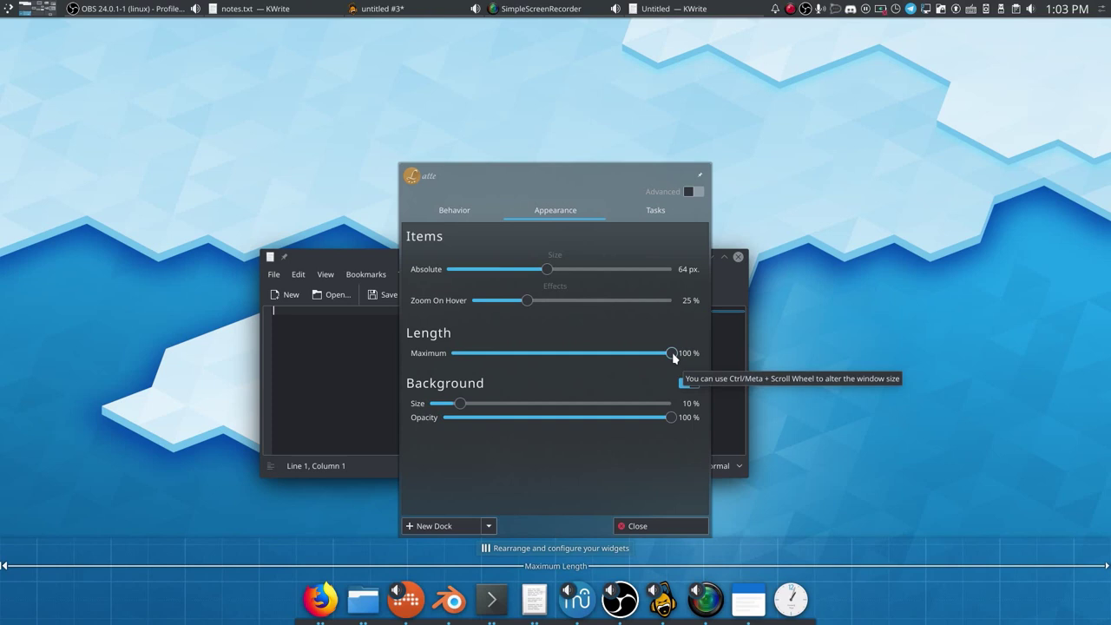
pyautogui.moveTo(673, 358); pyautogui.dragTo(596, 358)
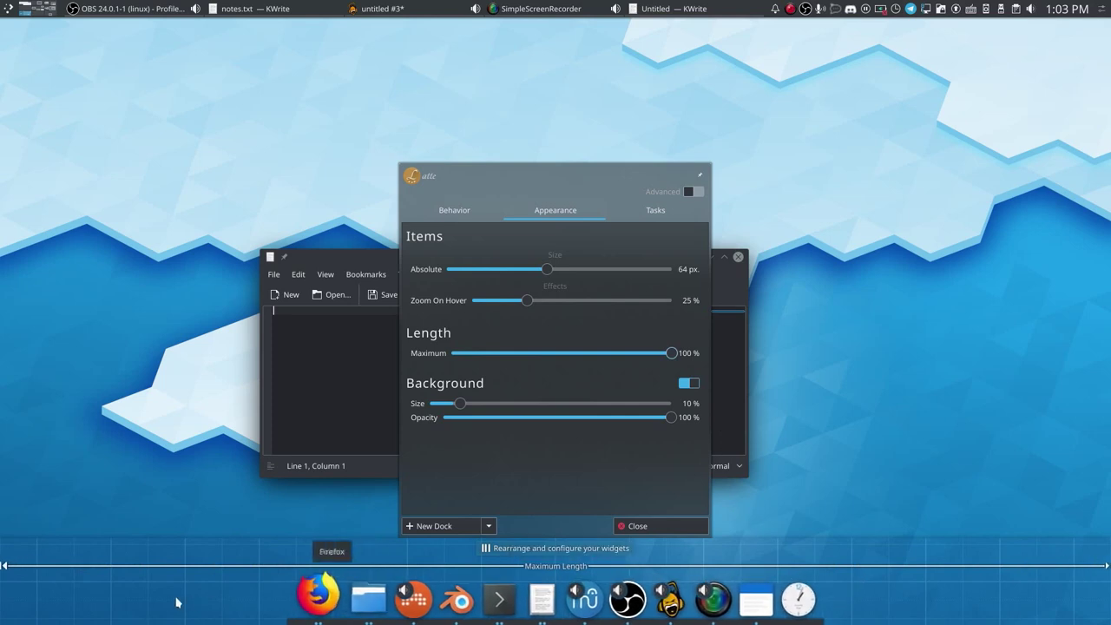
# Toggle the dock background off and on, with background size 100% and opacity 50%.
pyautogui.click(685, 383)
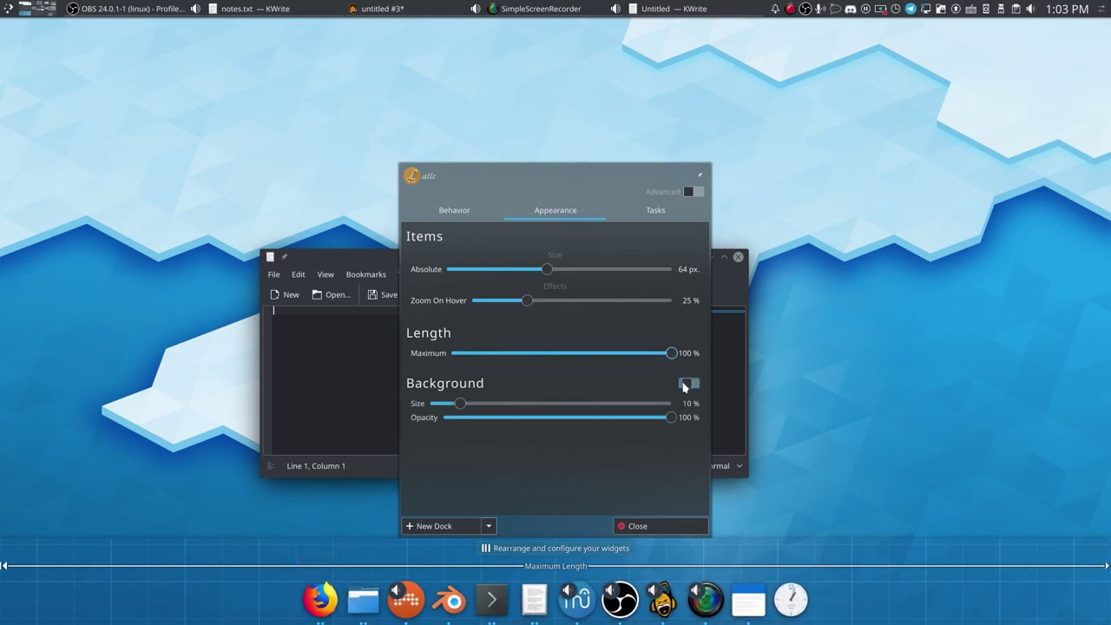
pyautogui.click(685, 384)
pyautogui.moveTo(452, 410); pyautogui.dragTo(548, 407)
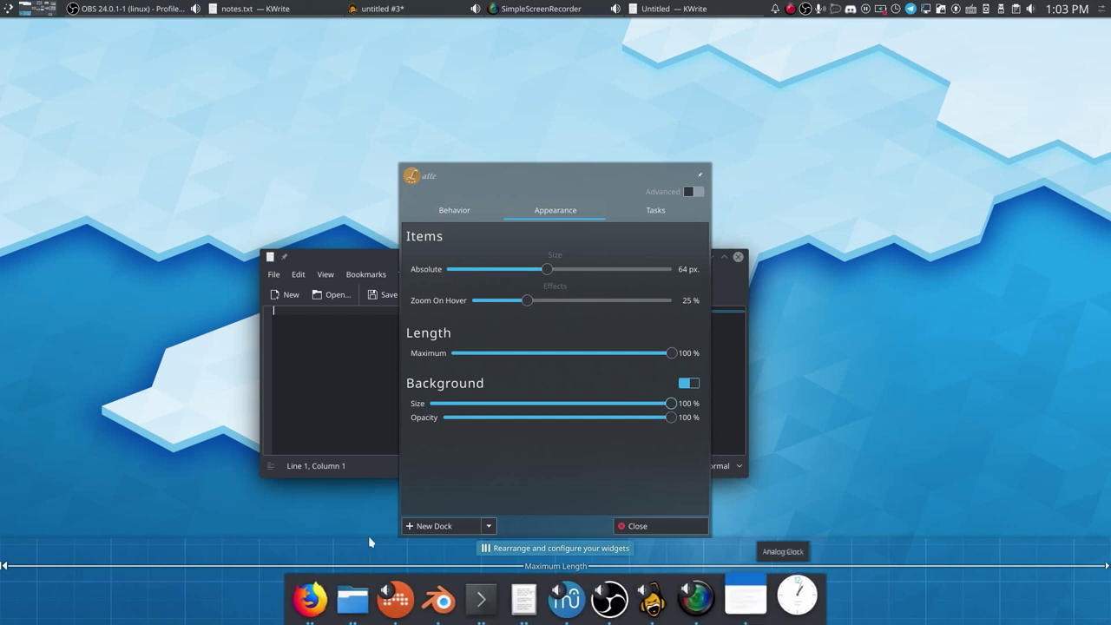
pyautogui.click(546, 404)
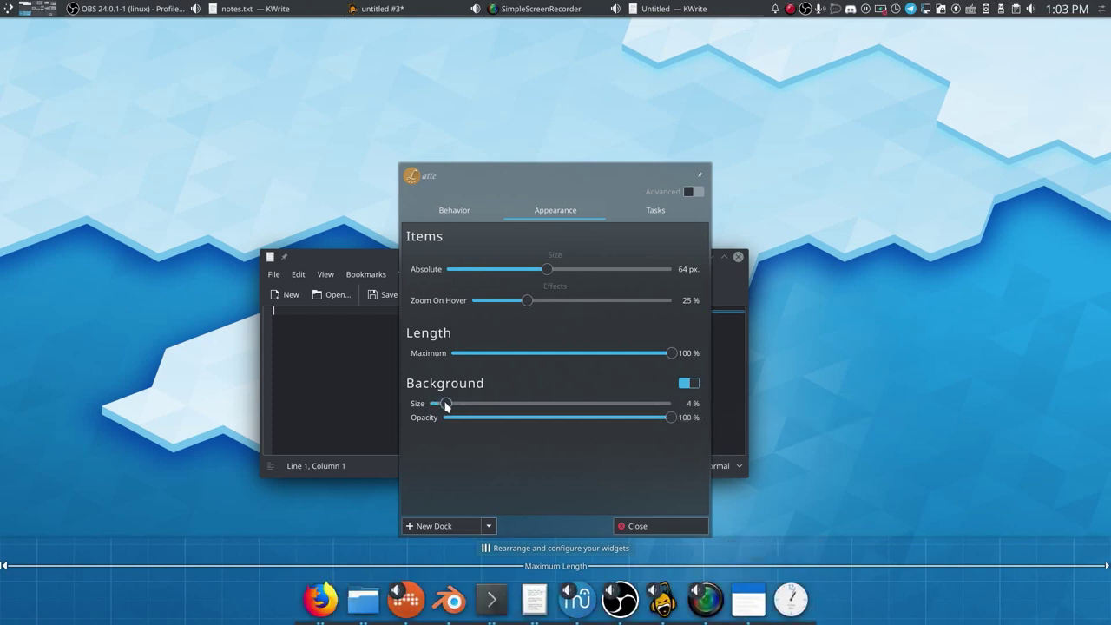
pyautogui.moveTo(446, 405); pyautogui.dragTo(465, 407)
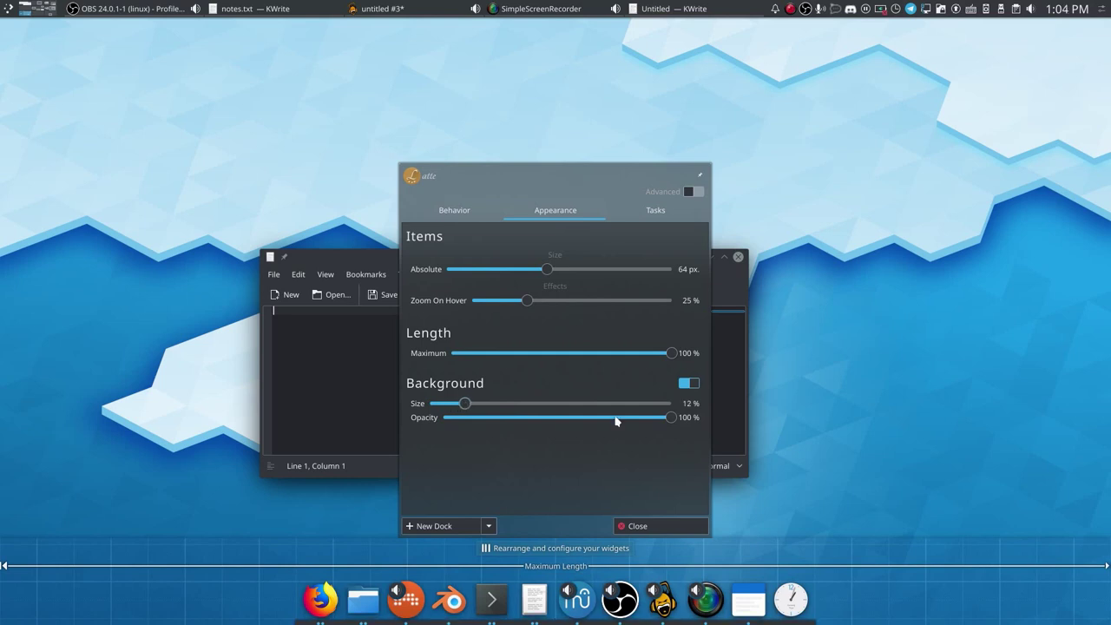
pyautogui.click(670, 404)
pyautogui.moveTo(616, 421); pyautogui.dragTo(574, 418)
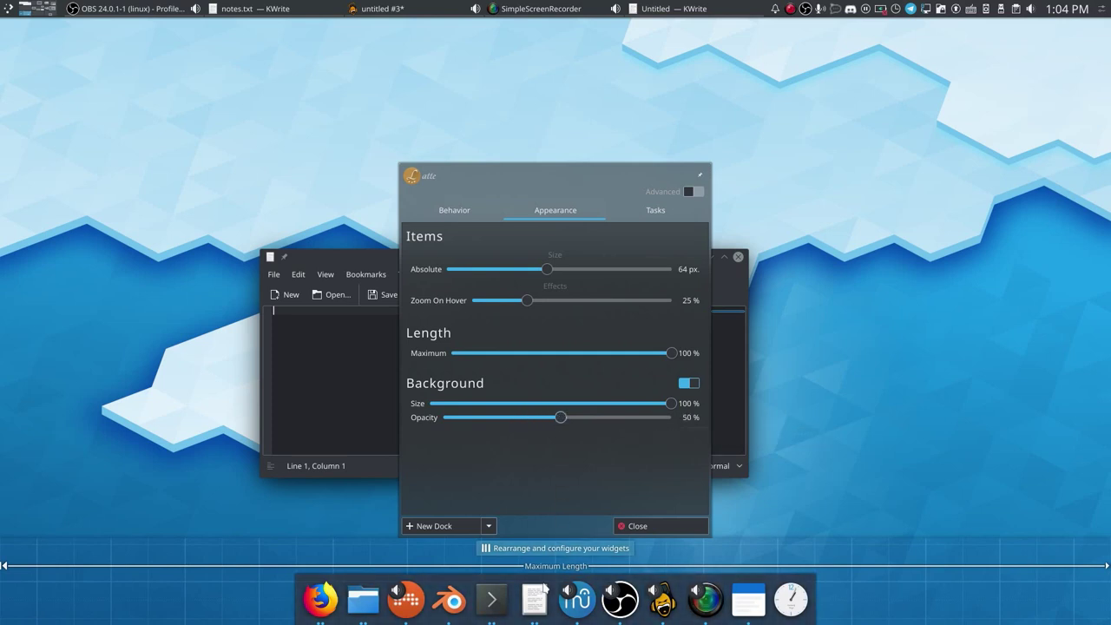
# Close settings, move KWrite down against the dock, and reopen Dock Settings.
pyautogui.click(683, 520)
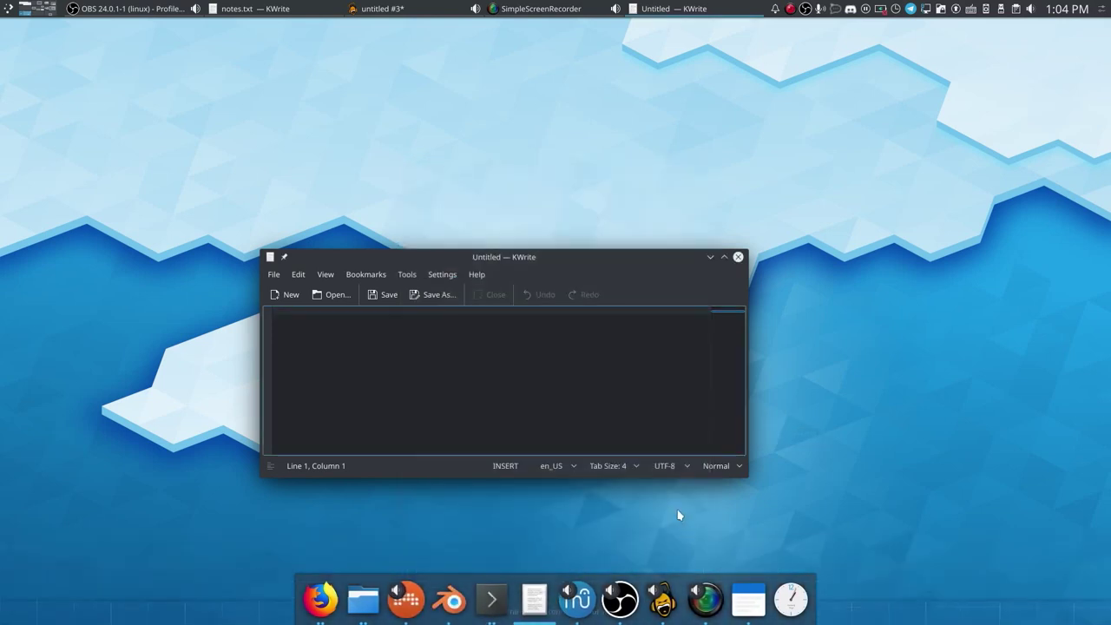
pyautogui.moveTo(505, 258); pyautogui.dragTo(561, 570)
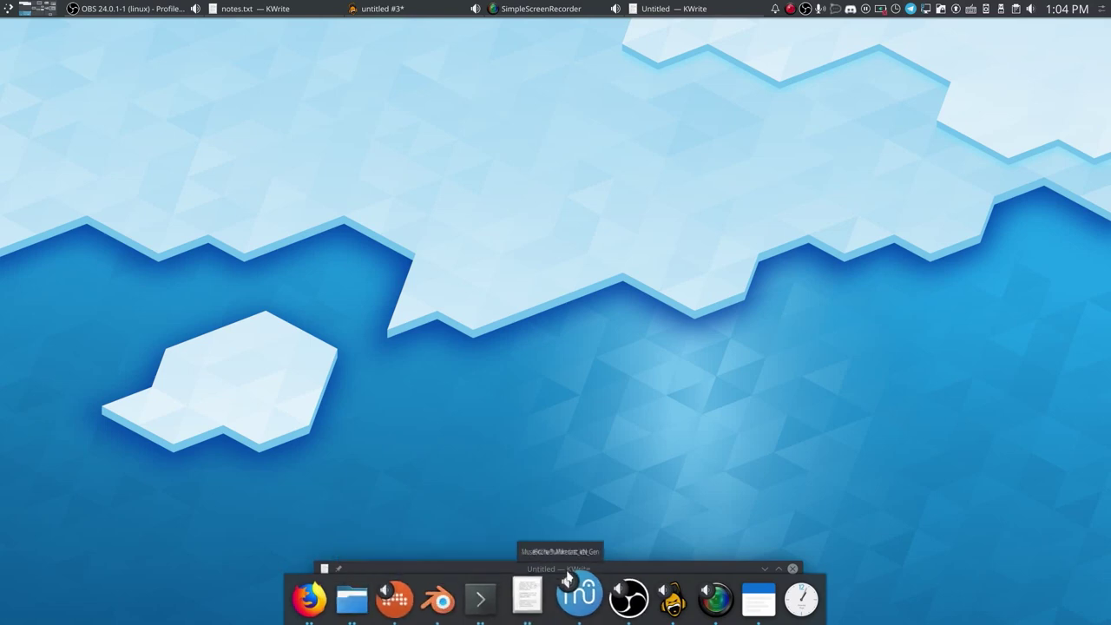
pyautogui.rightClick(546, 599)
pyautogui.click(573, 577)
pyautogui.click(556, 211)
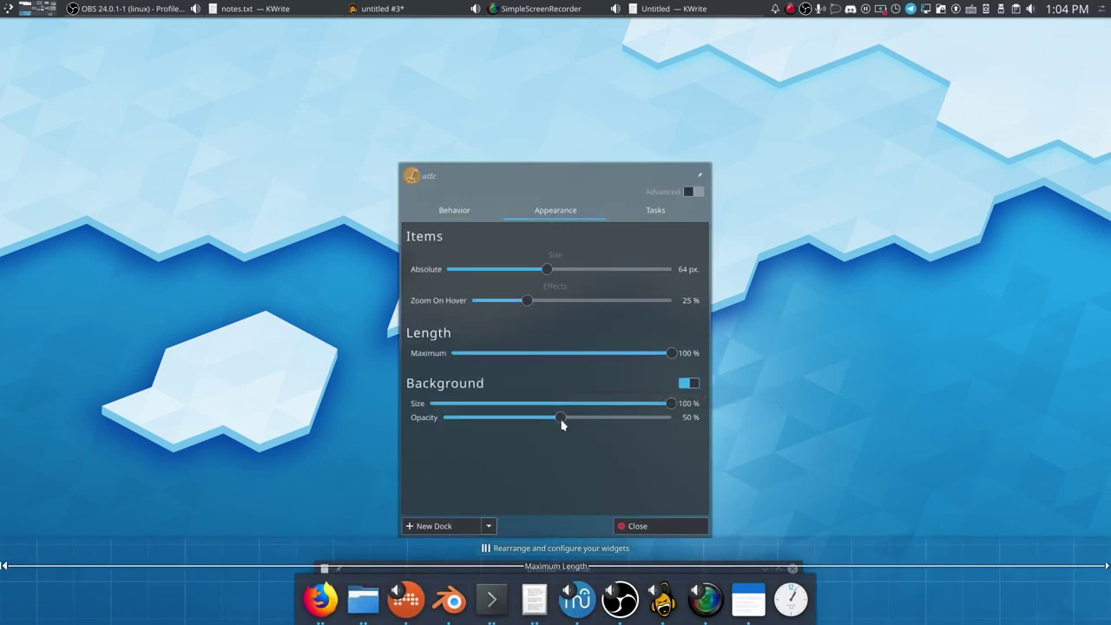
# In the Tasks settings, enable 'Show only tasks from the current desktop' and 'current screen'.
pyautogui.click(565, 214)
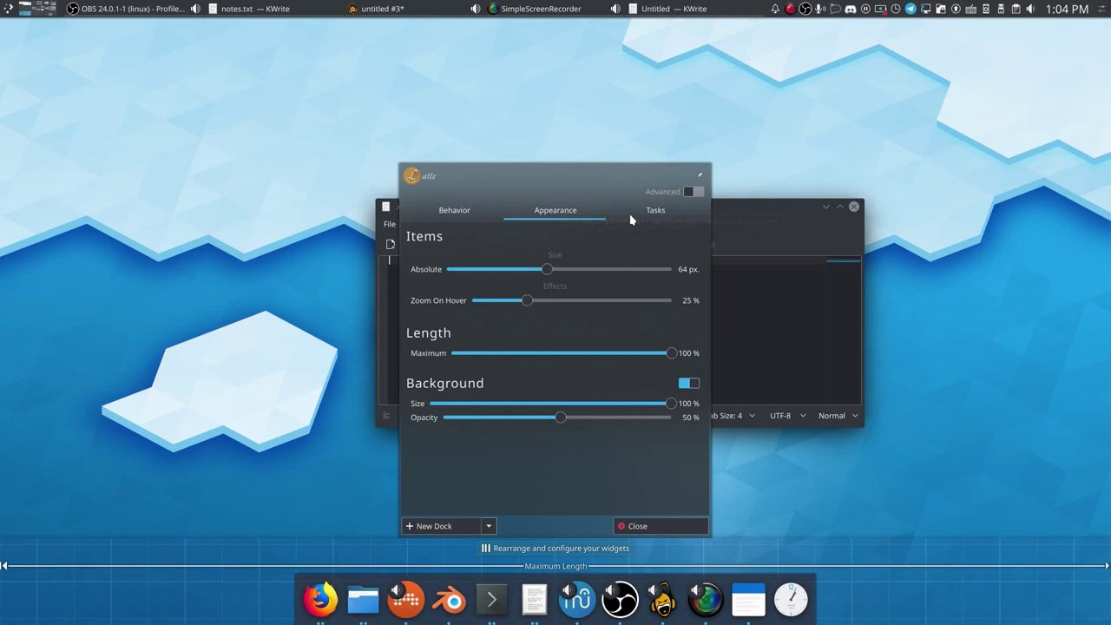
pyautogui.click(655, 210)
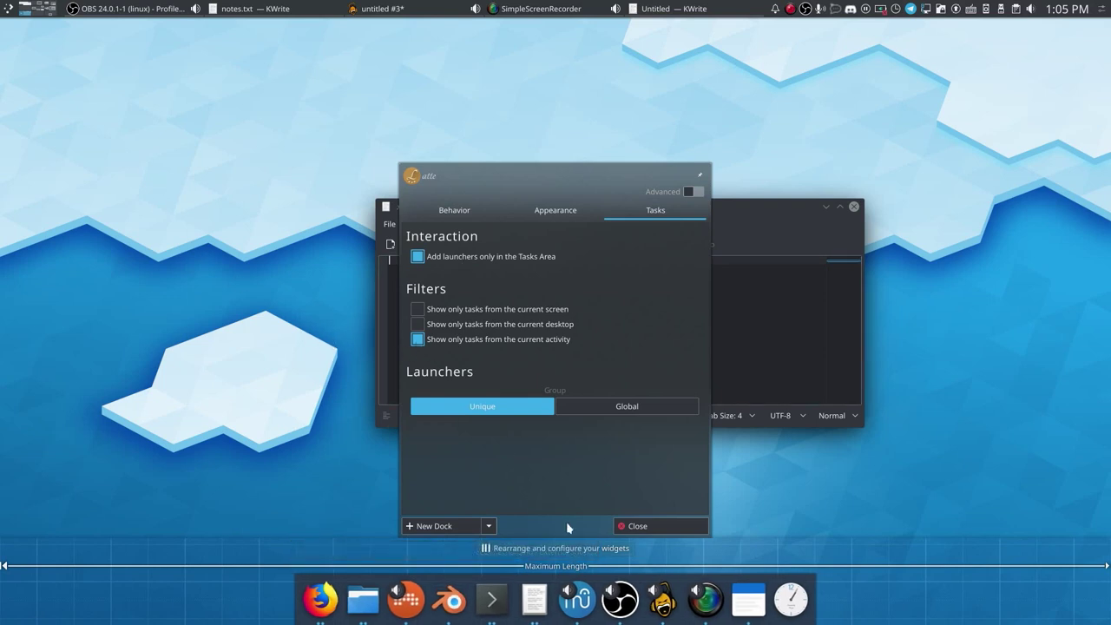
pyautogui.click(473, 324)
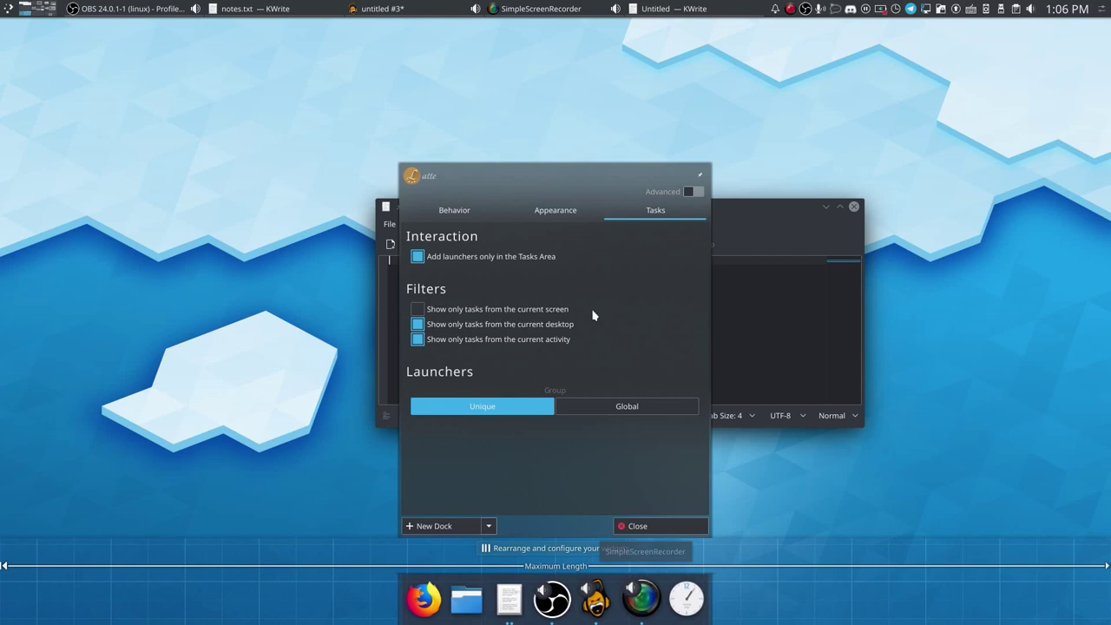
pyautogui.click(514, 312)
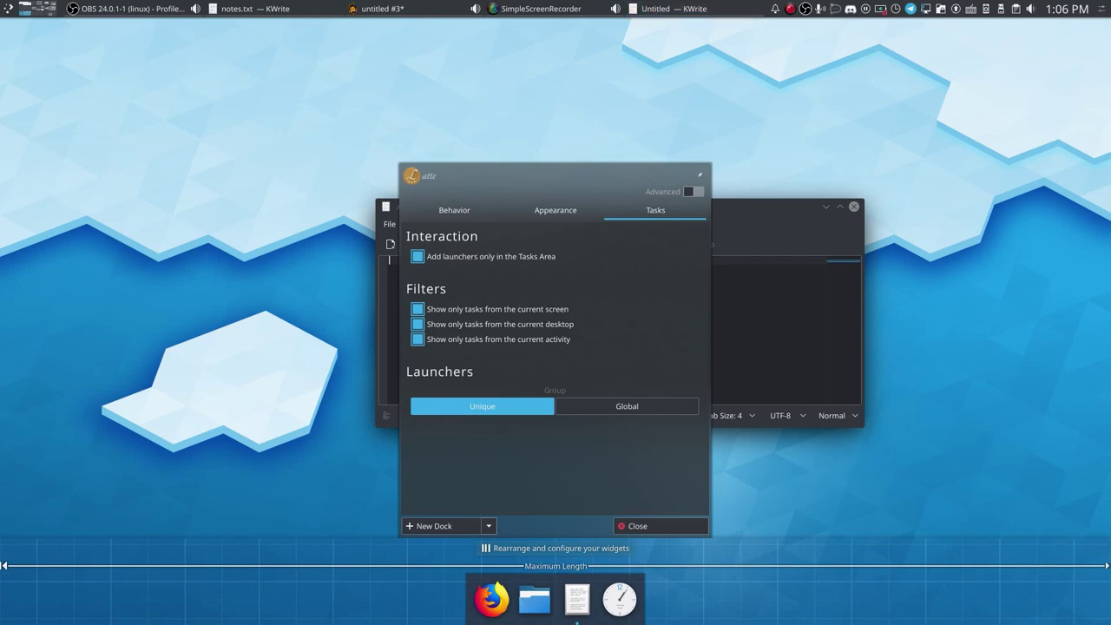
# Close the dock settings, then move the audio editor window aside and minimize it.
pyautogui.click(382, 9)
pyautogui.moveTo(607, 179); pyautogui.dragTo(214, 191)
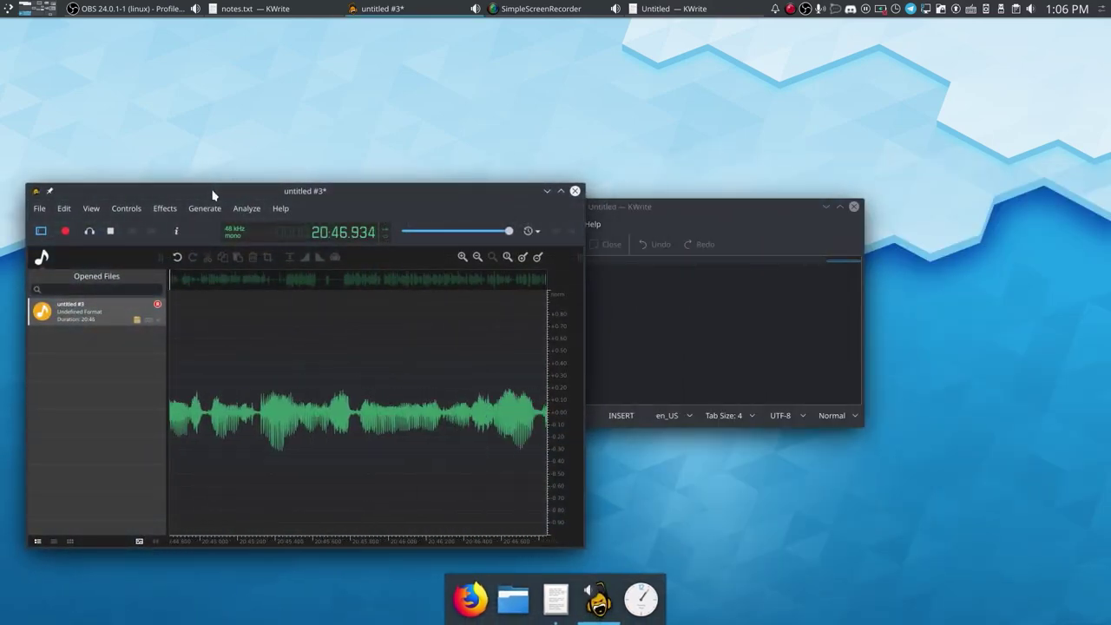
pyautogui.press('super+Page_Down')
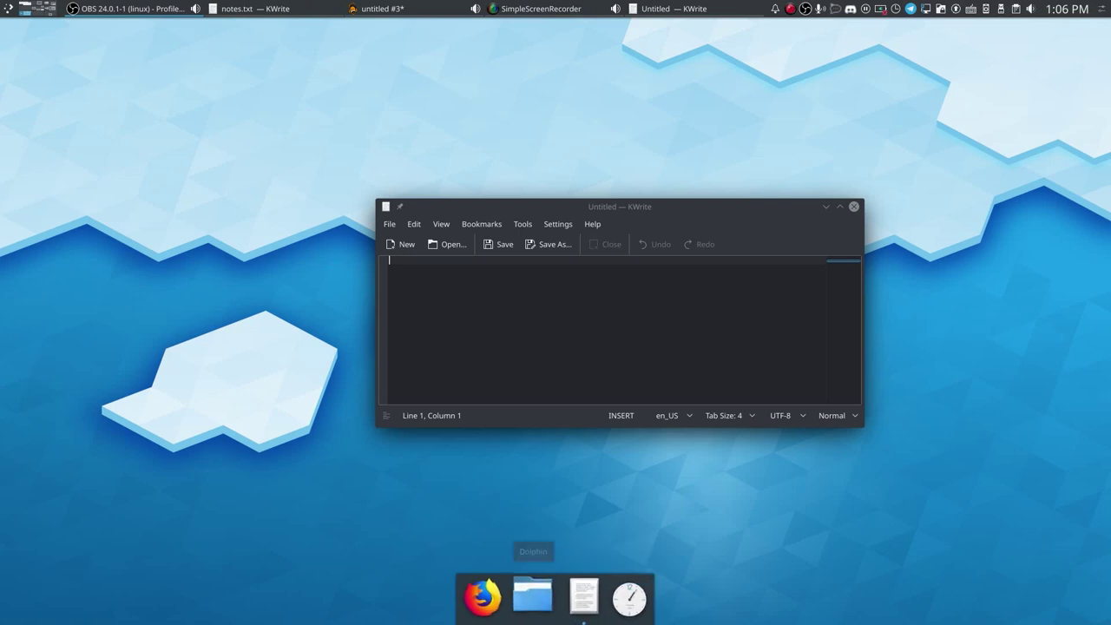
# Launch Firefox and Dolphin from their dock icons and move the new windows.
pyautogui.click(495, 603)
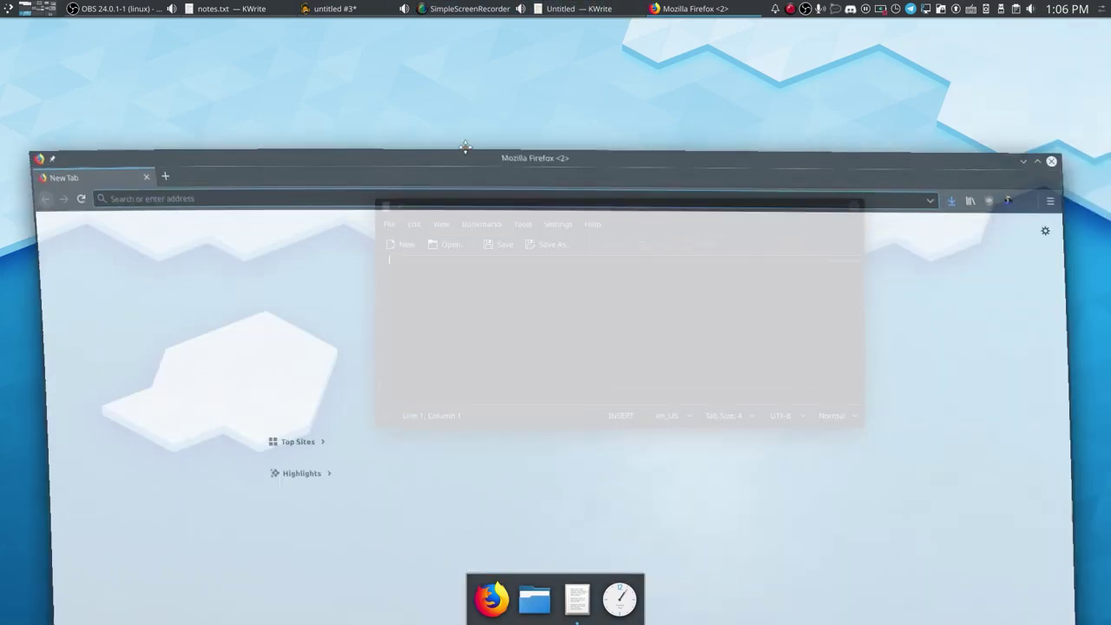
pyautogui.moveTo(466, 144); pyautogui.dragTo(489, 86)
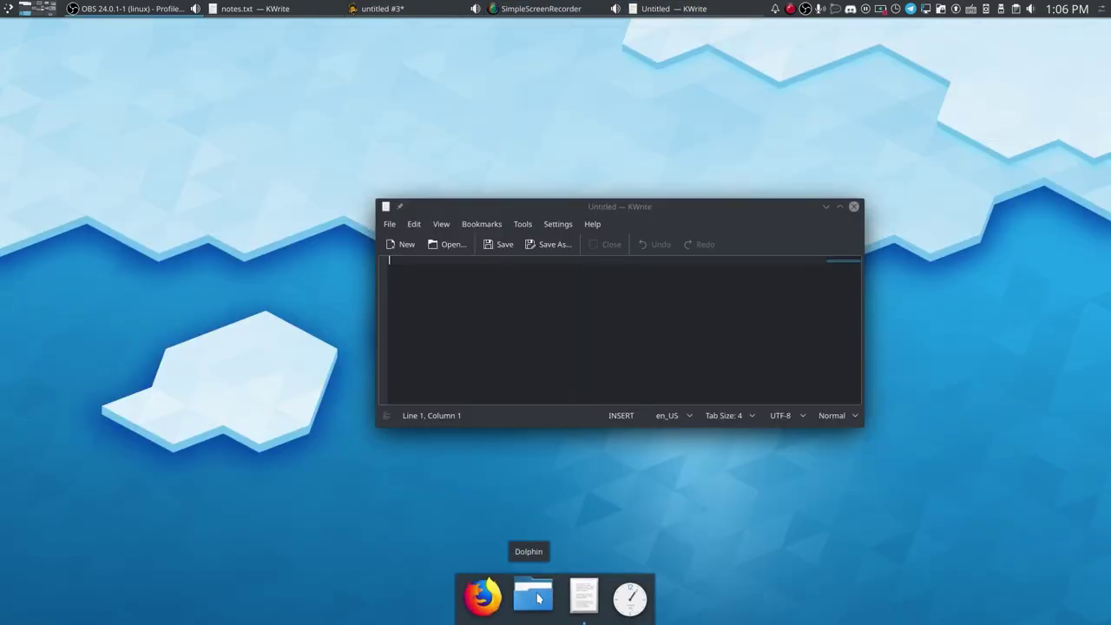
pyautogui.click(532, 597)
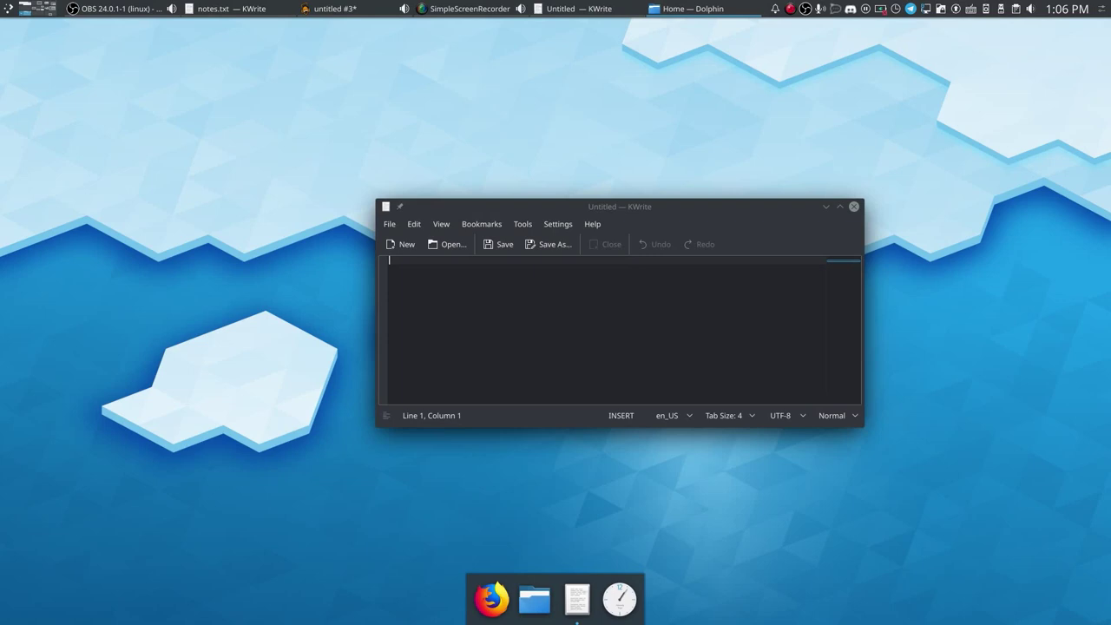
pyautogui.moveTo(596, 204); pyautogui.dragTo(491, 205)
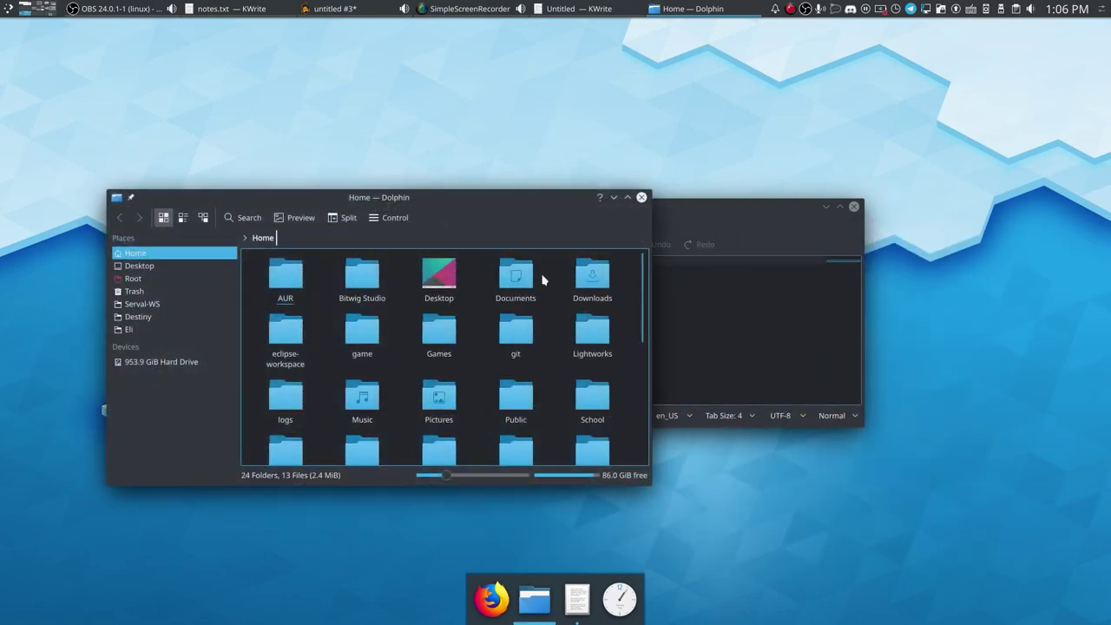
# Switch between KWrite and Dolphin via the dock, ending with Dolphin in front.
pyautogui.click(577, 607)
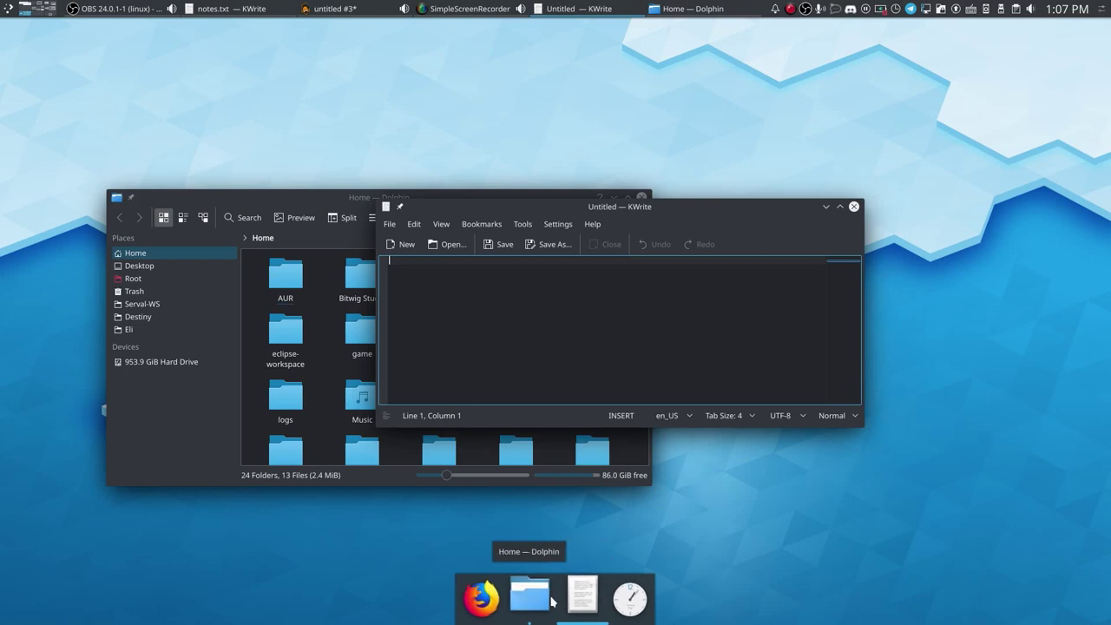
pyautogui.click(551, 602)
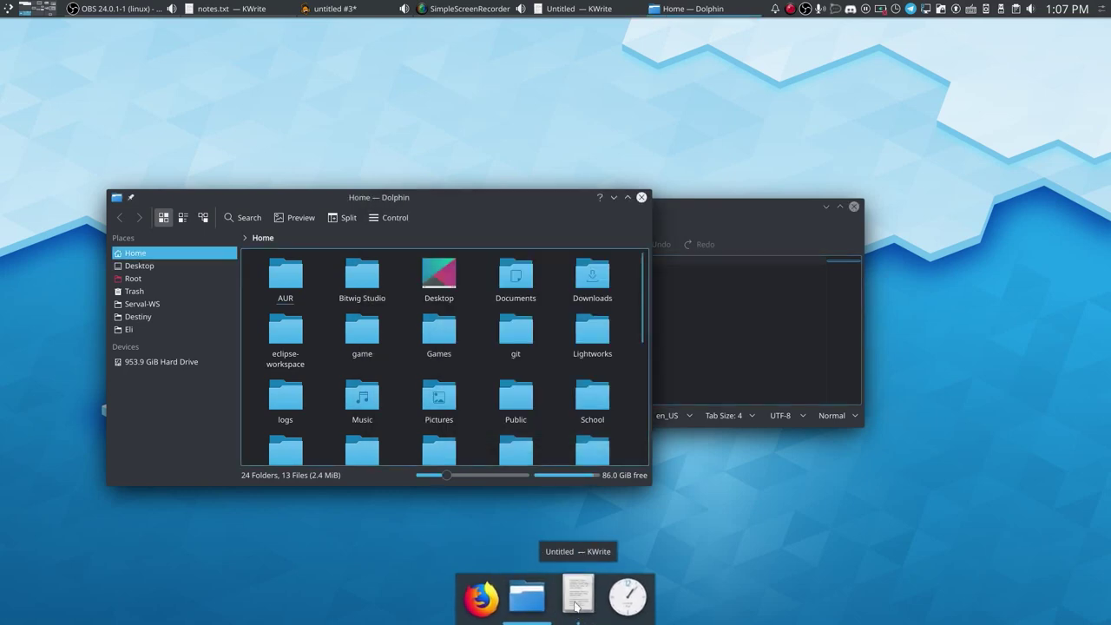
pyautogui.click(575, 608)
pyautogui.click(354, 200)
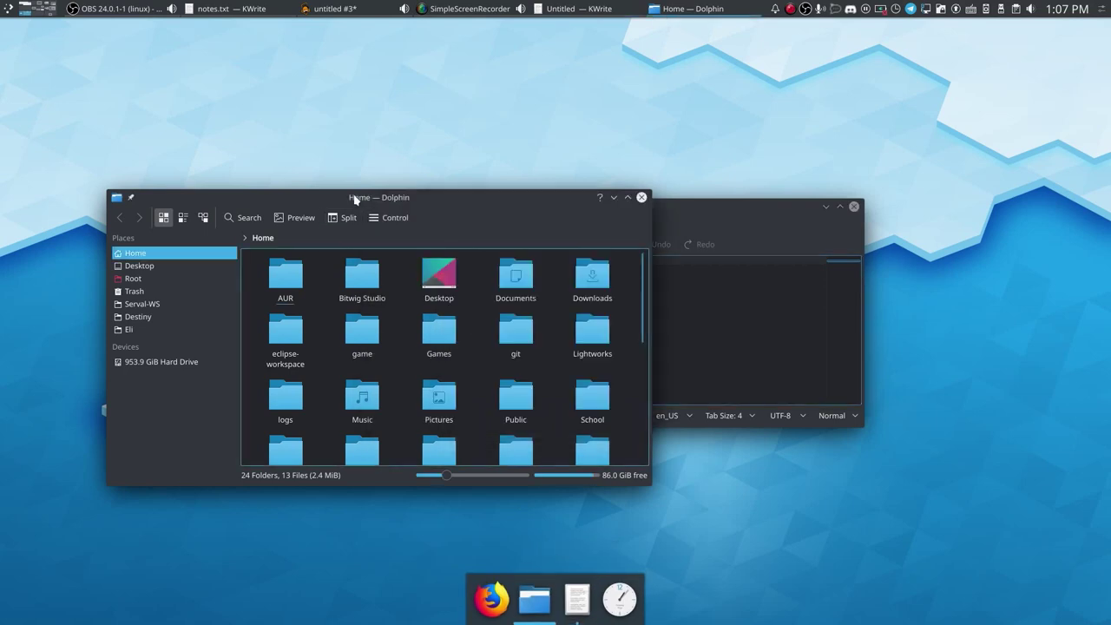
# From a dock icon's menu, open the dock settings and create a new dock.
pyautogui.rightClick(579, 603)
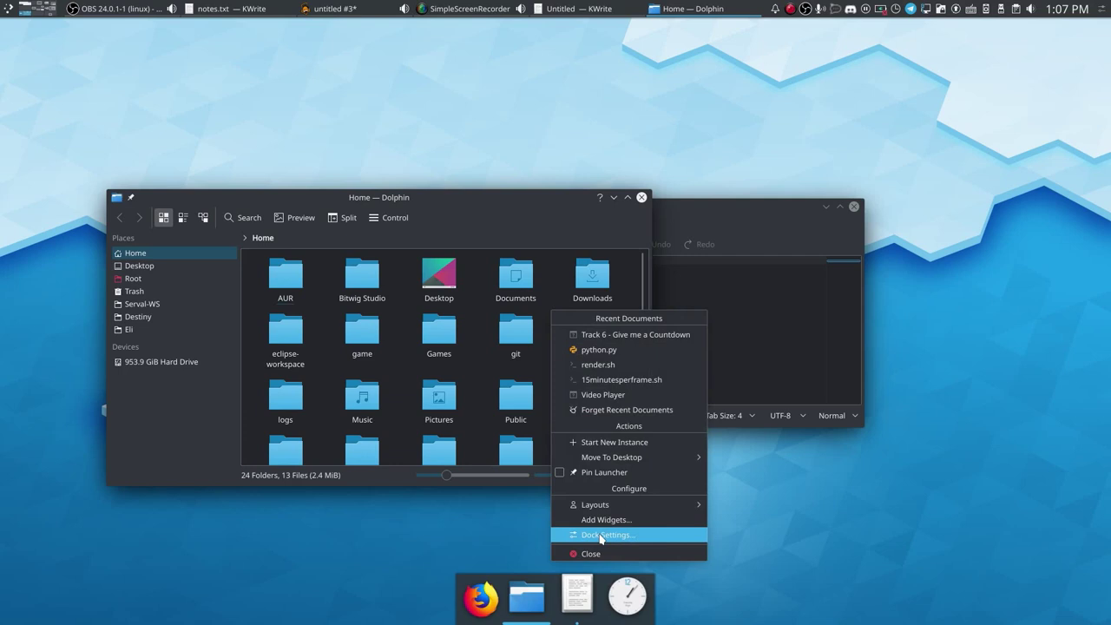
pyautogui.click(606, 601)
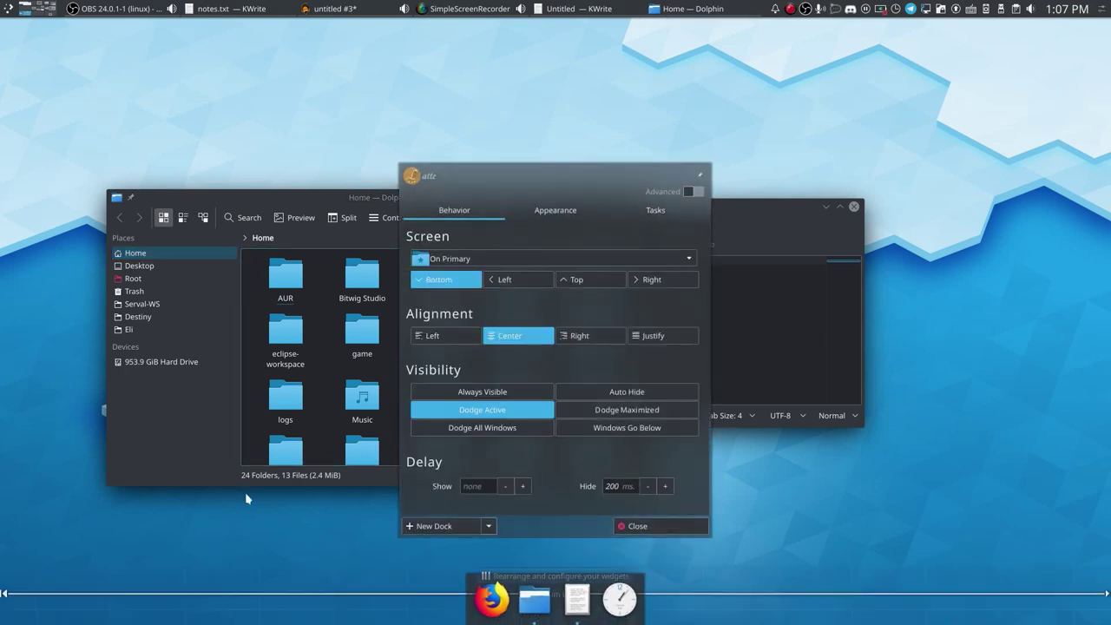
pyautogui.click(490, 526)
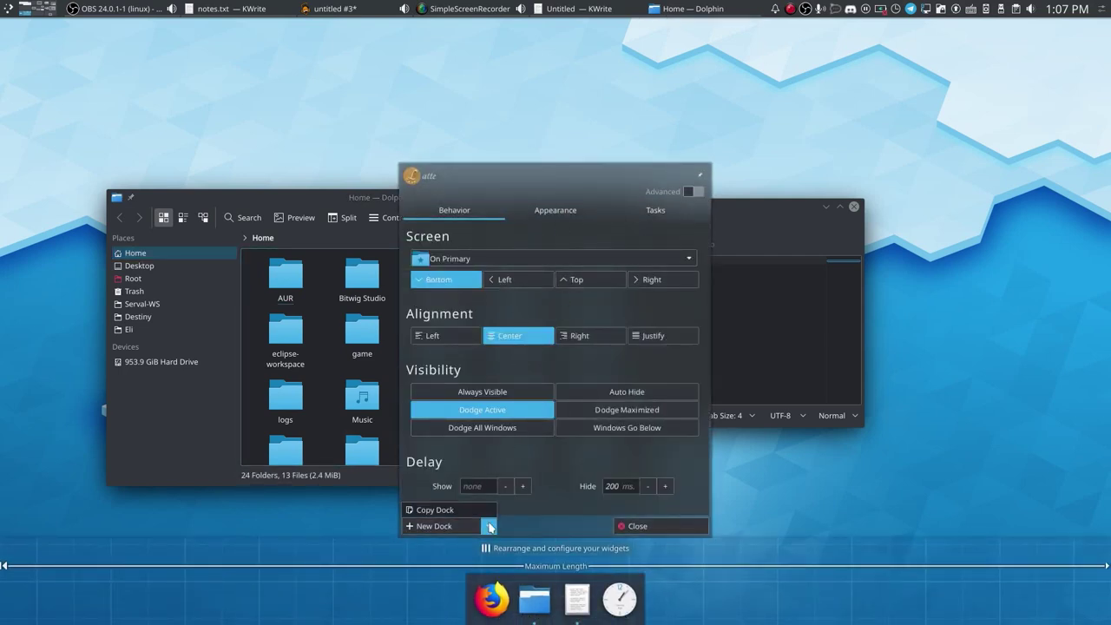
pyautogui.click(445, 530)
pyautogui.click(447, 528)
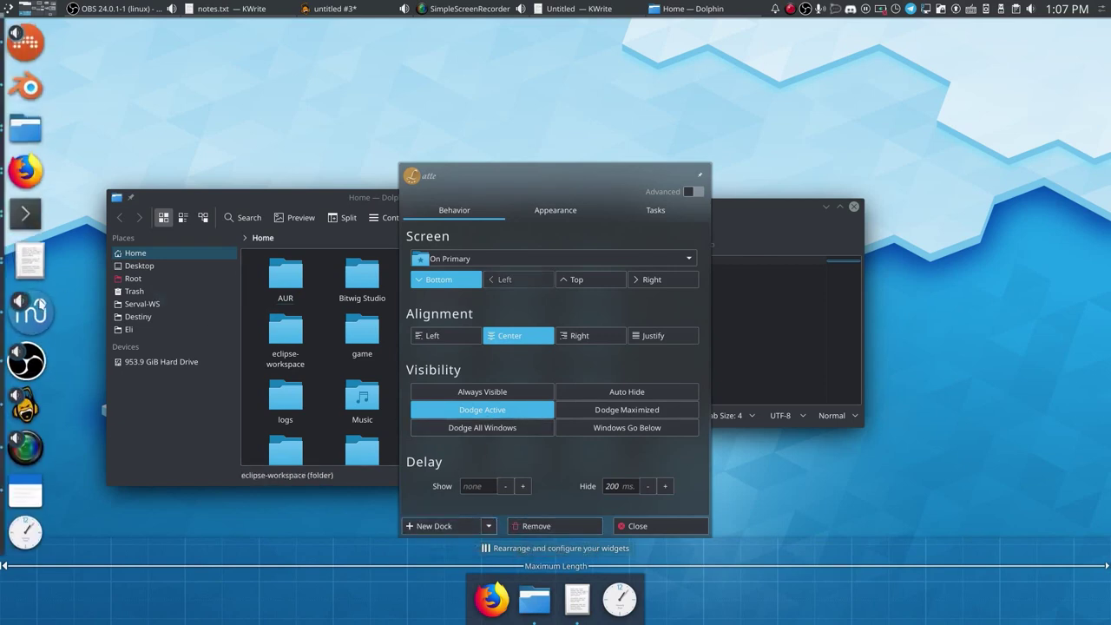
# Close MuseScore from the new left dock, then remove that left dock entirely.
pyautogui.rightClick(37, 309)
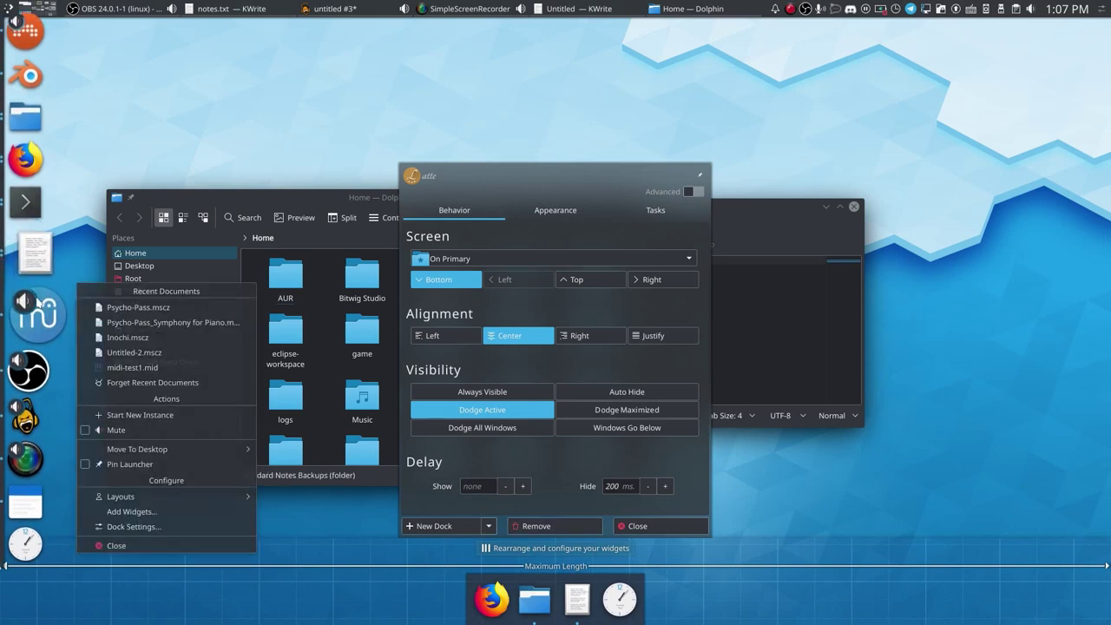
pyautogui.click(138, 545)
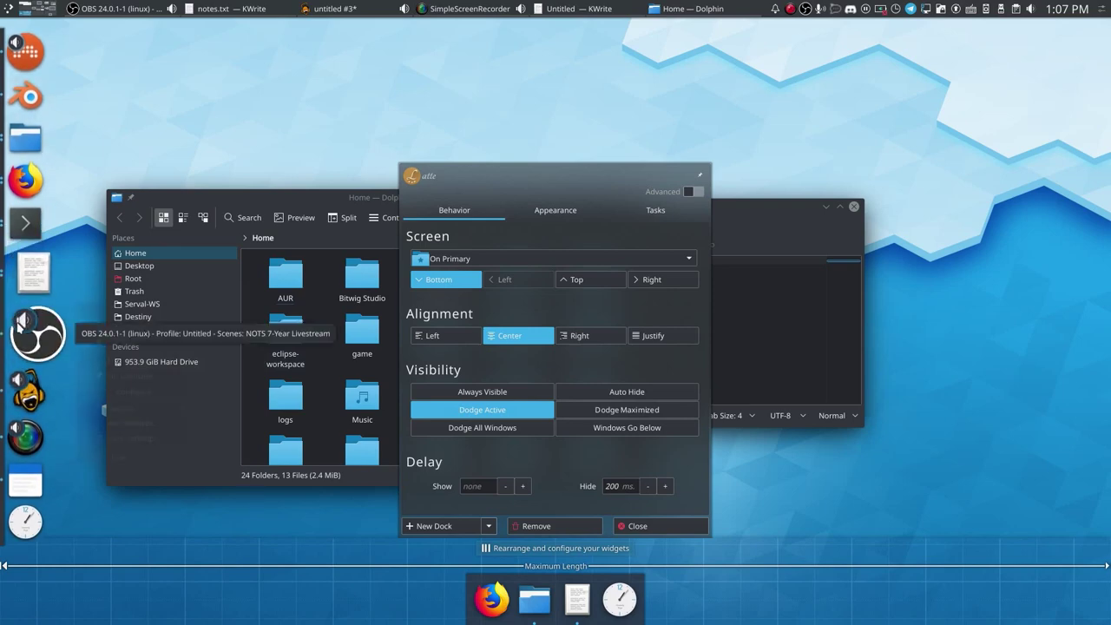
pyautogui.rightClick(35, 330)
pyautogui.click(100, 436)
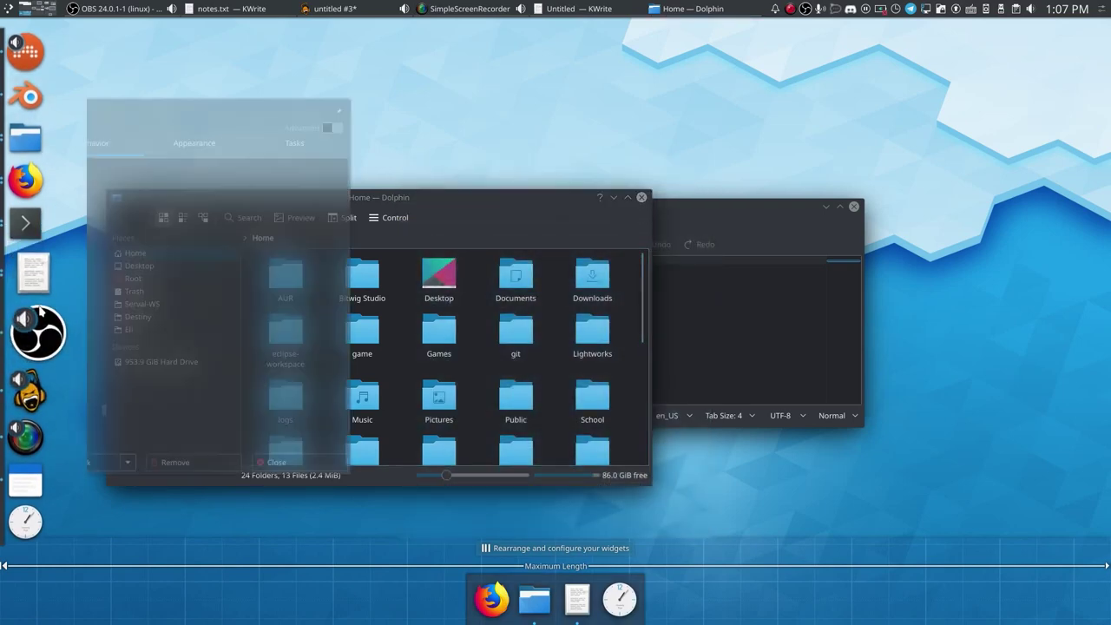
pyautogui.click(223, 463)
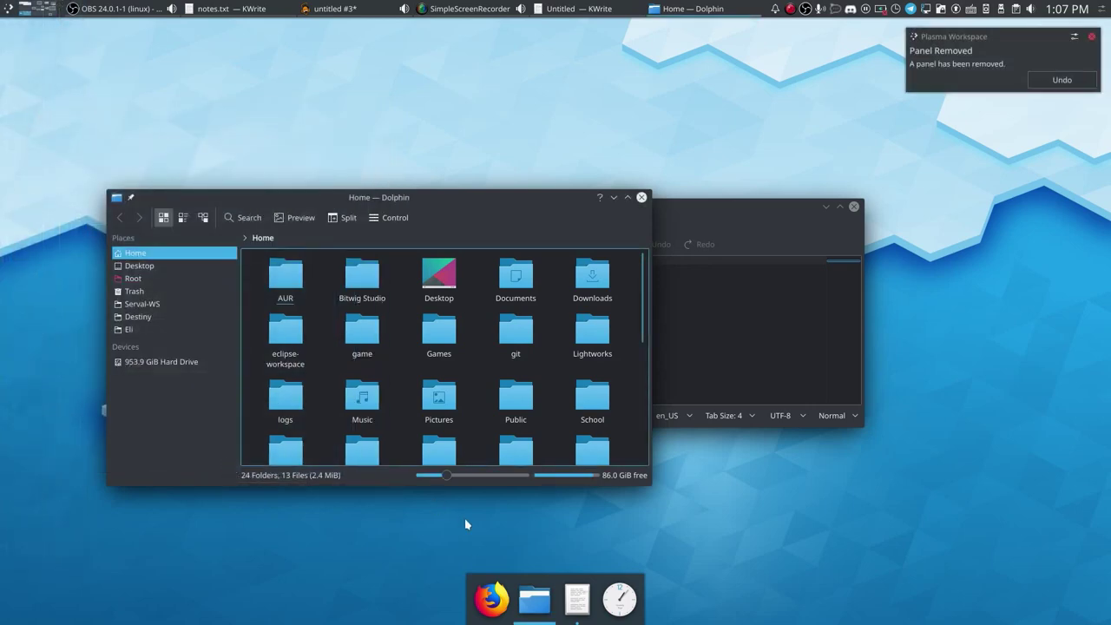
pyautogui.rightClick(491, 570)
# Show the bottom dock's advanced settings, try Panel type, then switch back to Dock.
pyautogui.click(492, 559)
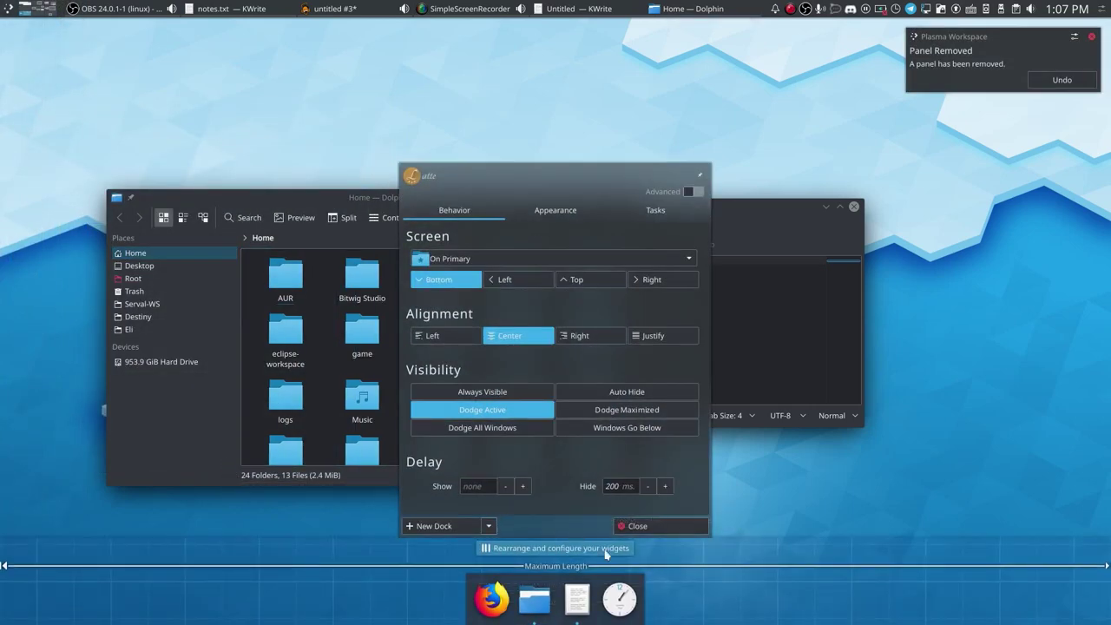
pyautogui.click(691, 191)
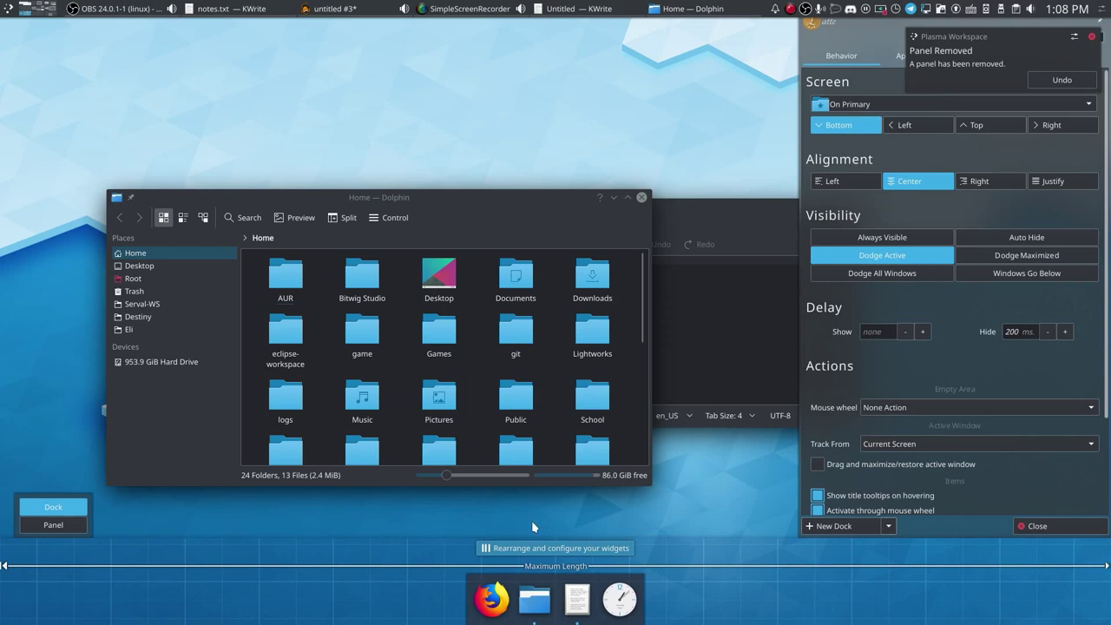
pyautogui.click(71, 525)
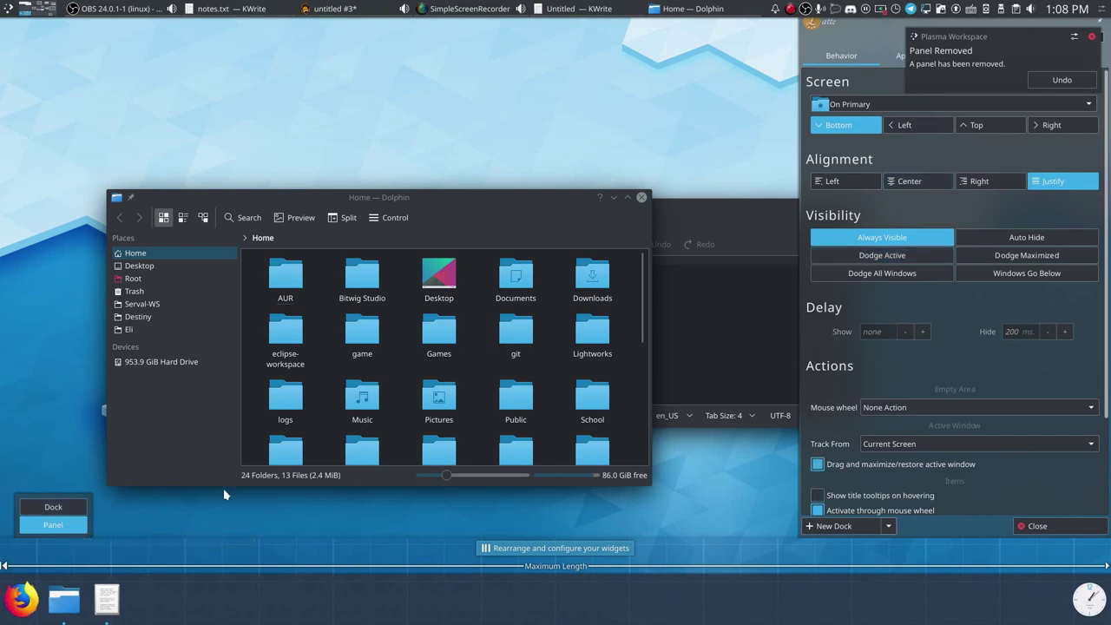
pyautogui.click(74, 507)
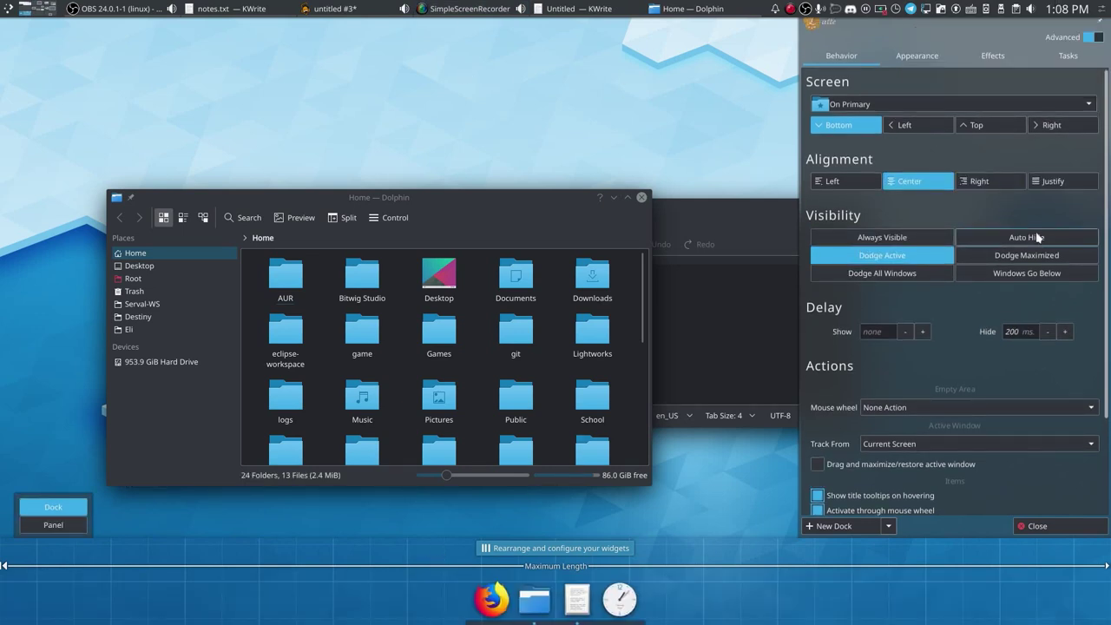
# Toggle KWrite and Dolphin from the dock, leaving Dolphin in front, and show Appearance options.
pyautogui.scroll(-3, 1095, 304)
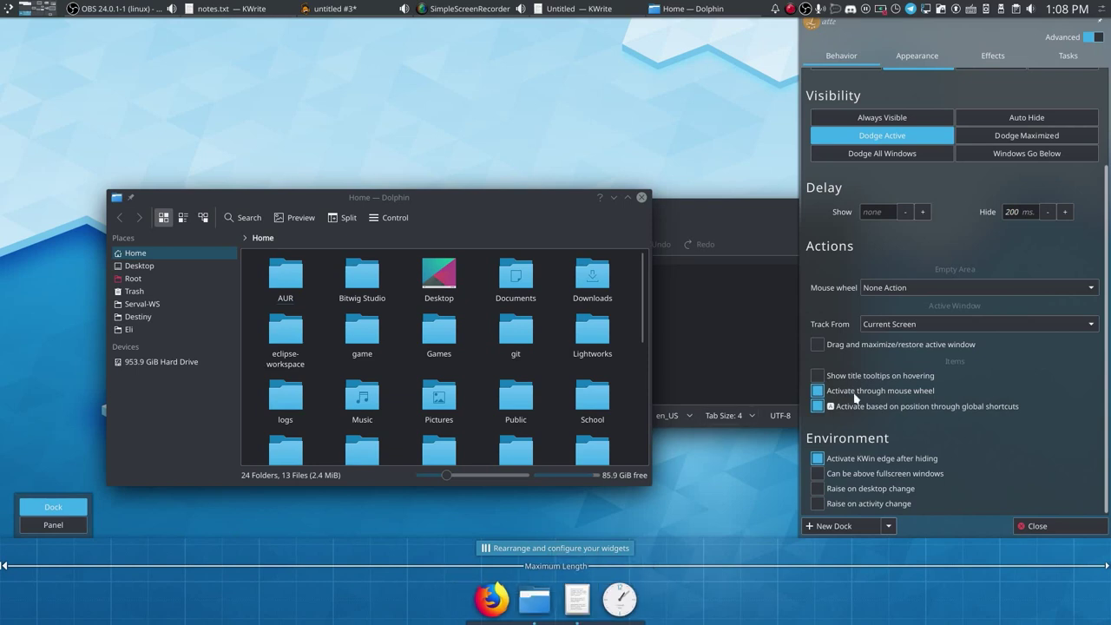
pyautogui.click(572, 597)
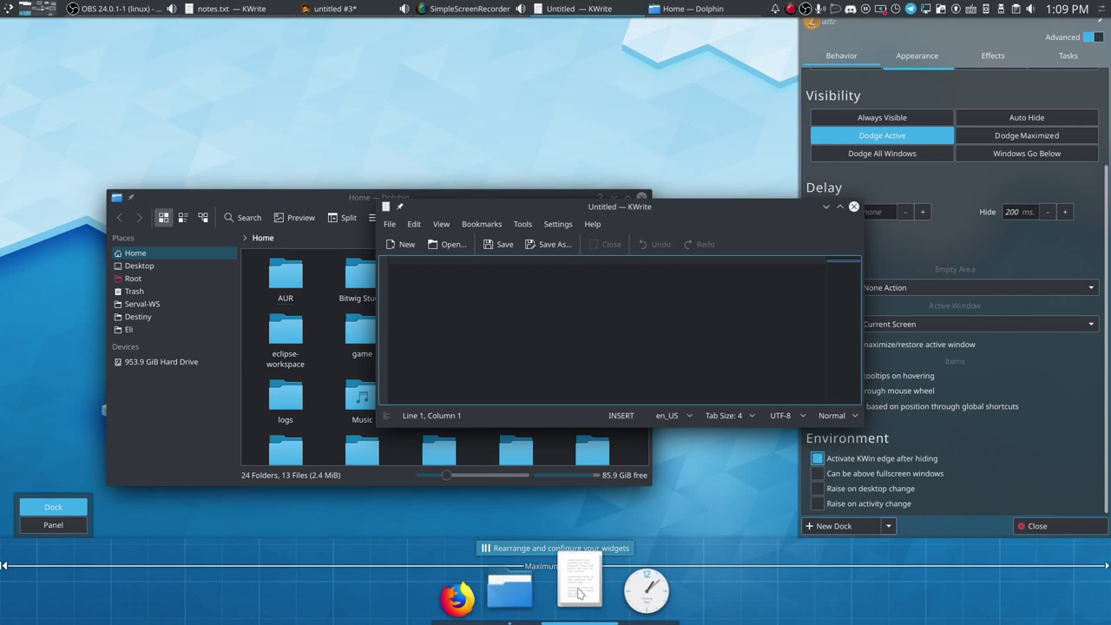
pyautogui.click(524, 601)
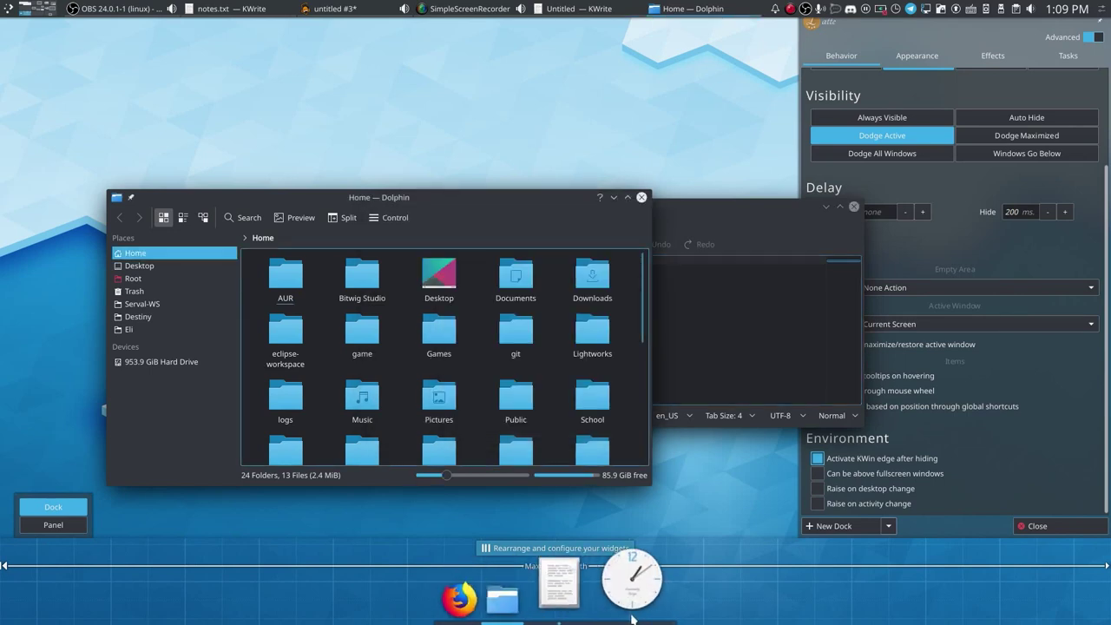
pyautogui.click(584, 610)
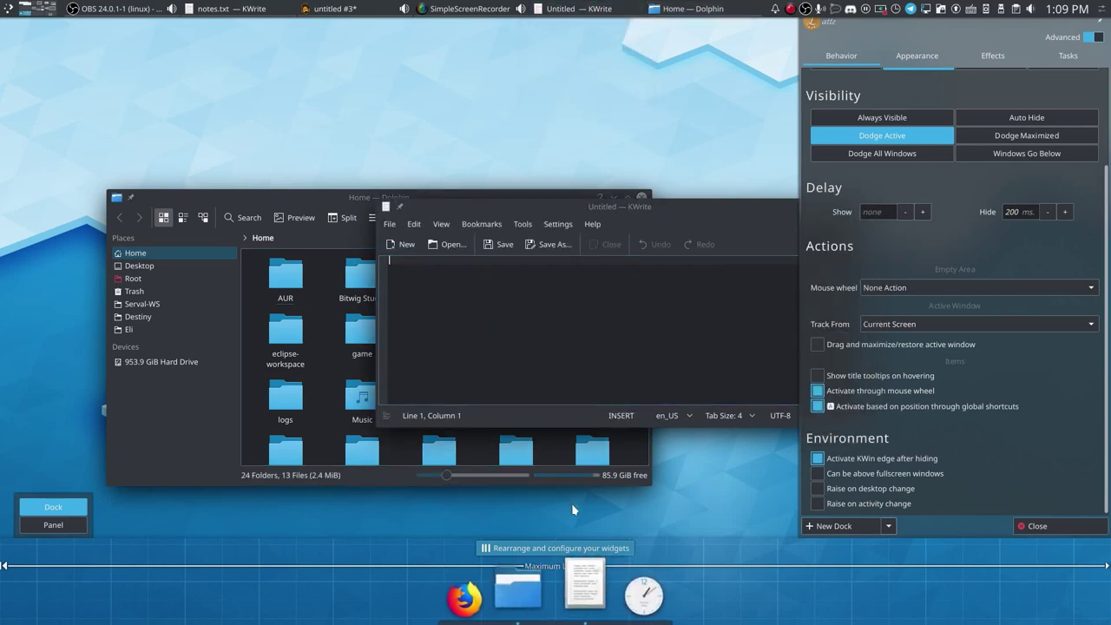
pyautogui.click(526, 602)
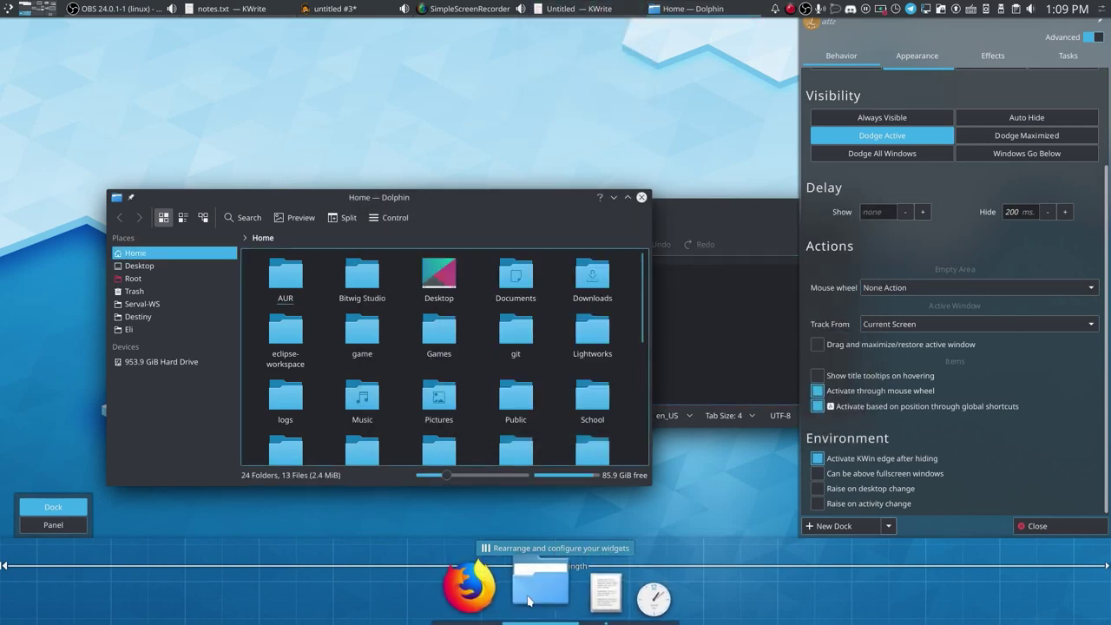
pyautogui.click(916, 56)
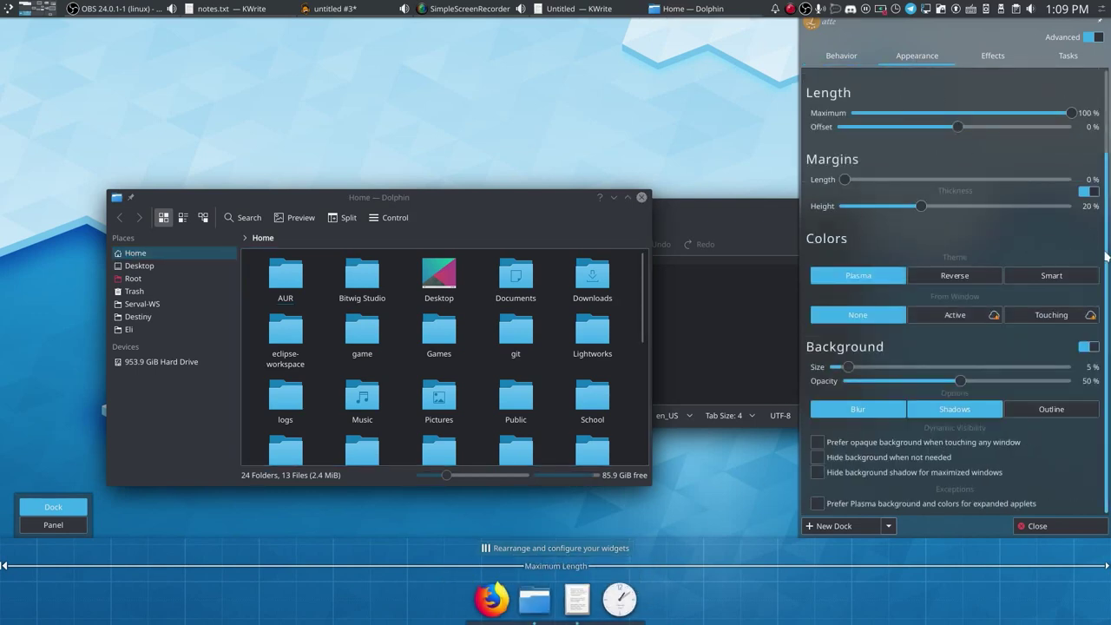
# Set background size to 100%, enable the outline, and turn off blur and shadows.
pyautogui.scroll(2, 1108, 259)
pyautogui.scroll(-2, 955, 365)
pyautogui.scroll(2, 866, 368)
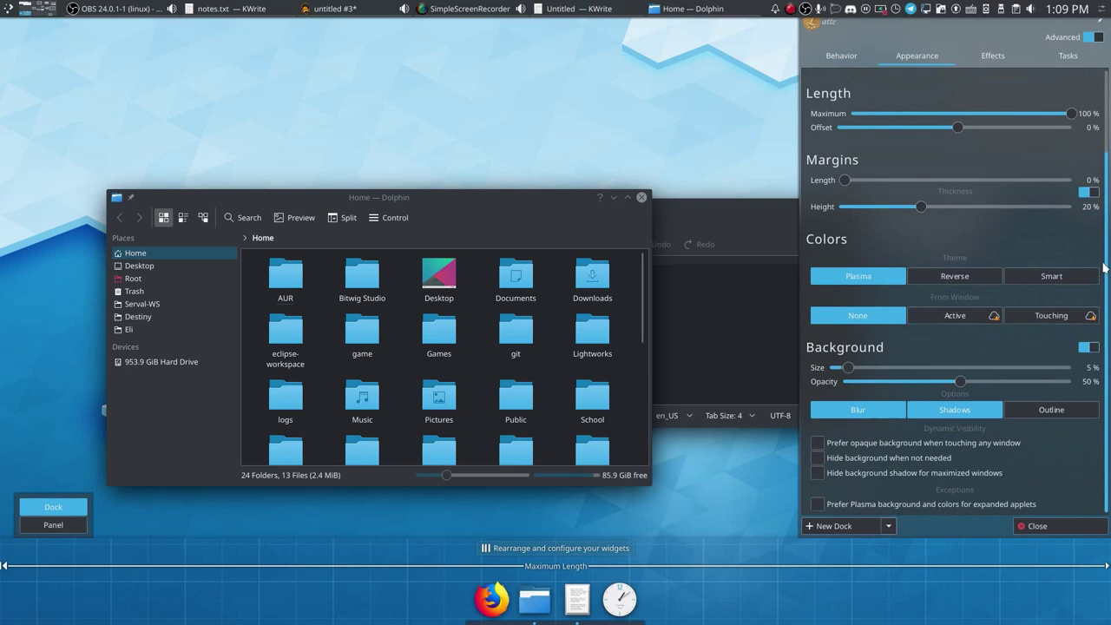
pyautogui.moveTo(865, 368); pyautogui.dragTo(1071, 367)
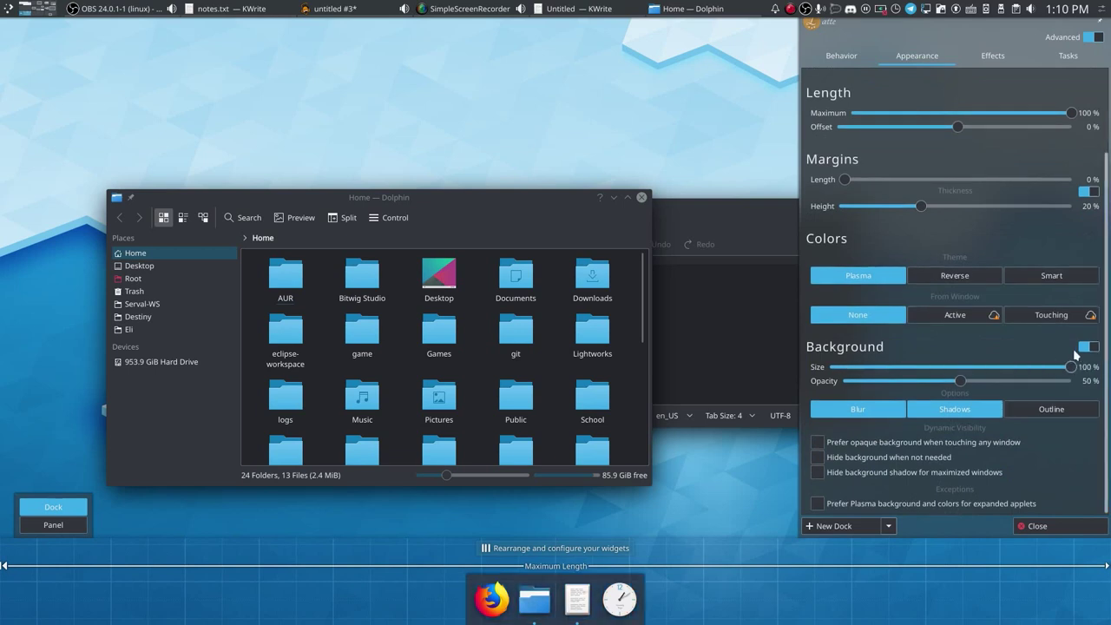
pyautogui.click(1032, 415)
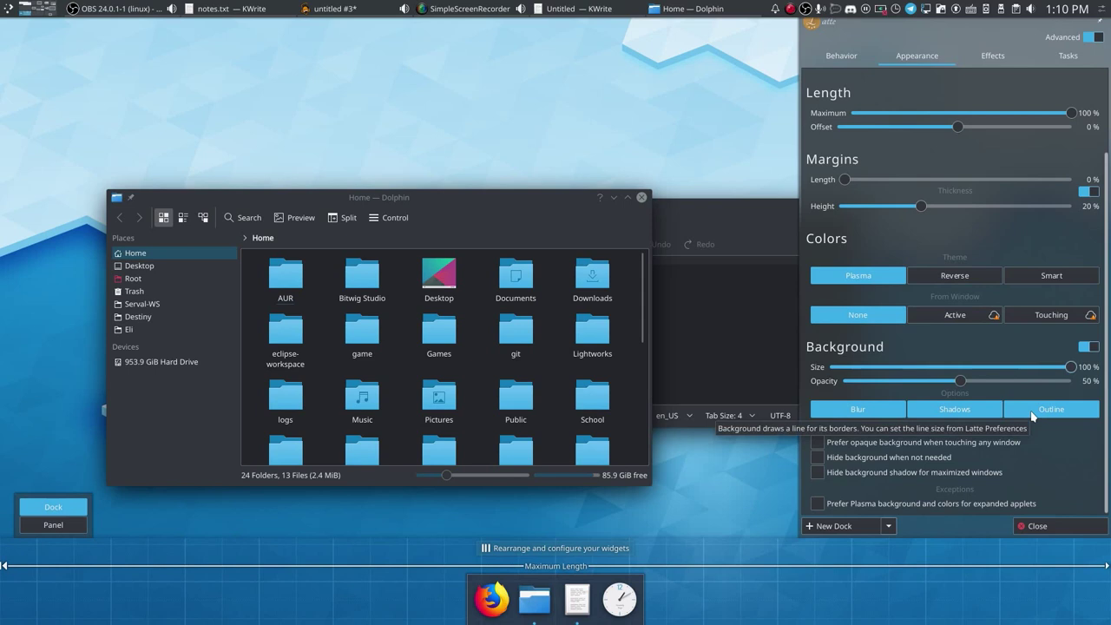
pyautogui.click(1032, 415)
pyautogui.click(1032, 415)
pyautogui.click(856, 409)
pyautogui.click(930, 411)
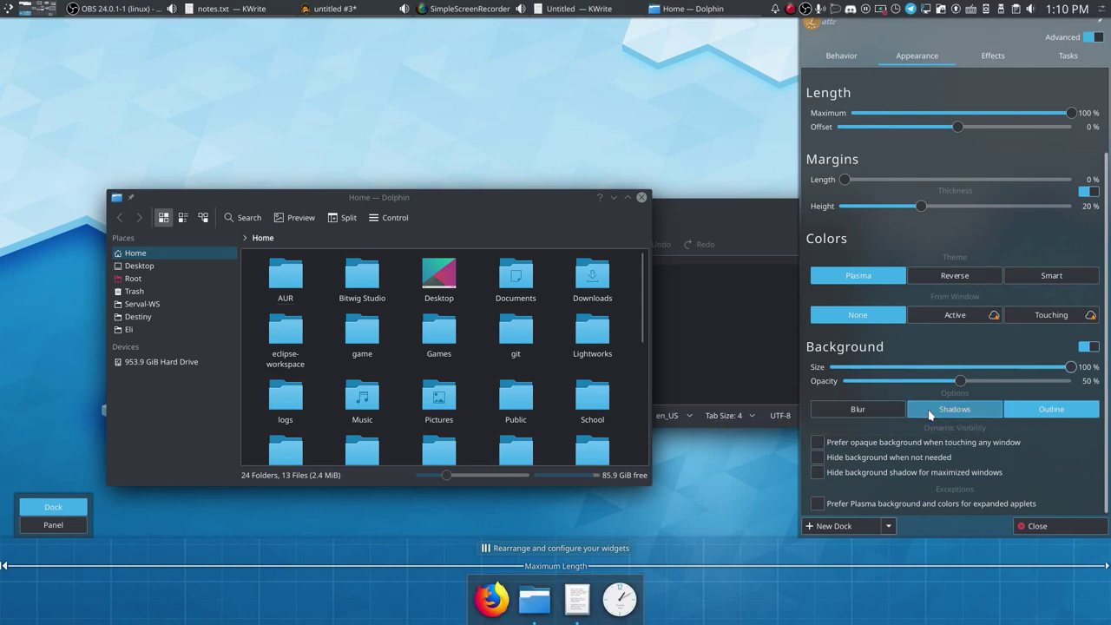
pyautogui.click(928, 409)
pyautogui.click(928, 409)
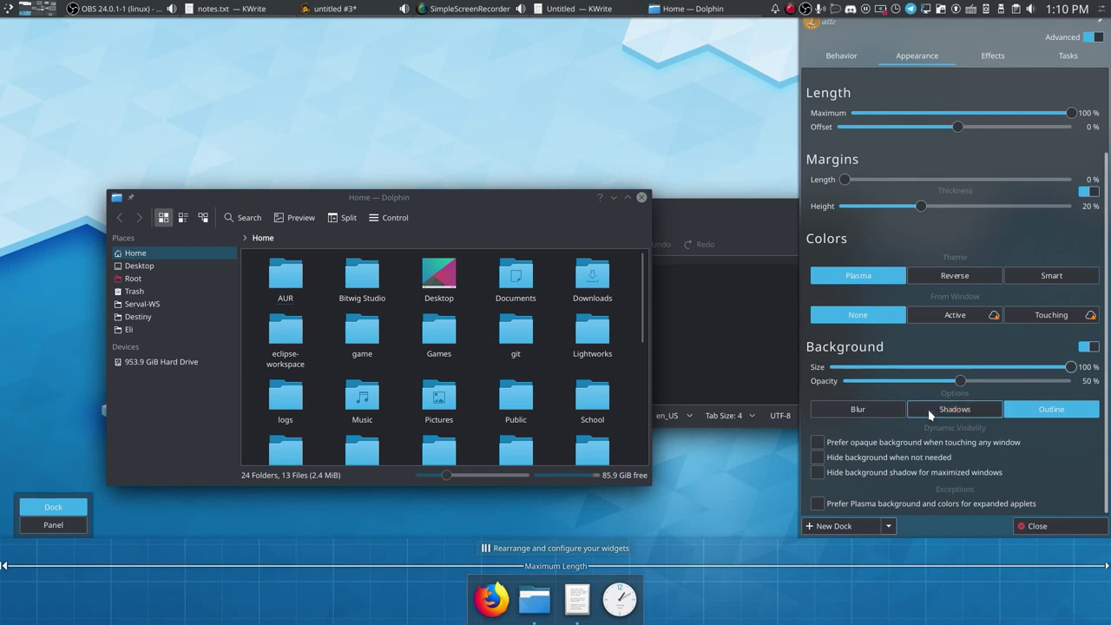
# Try the Reverse and Smart colour themes, keep Plasma, and show the Effects settings.
pyautogui.click(966, 275)
pyautogui.click(1031, 276)
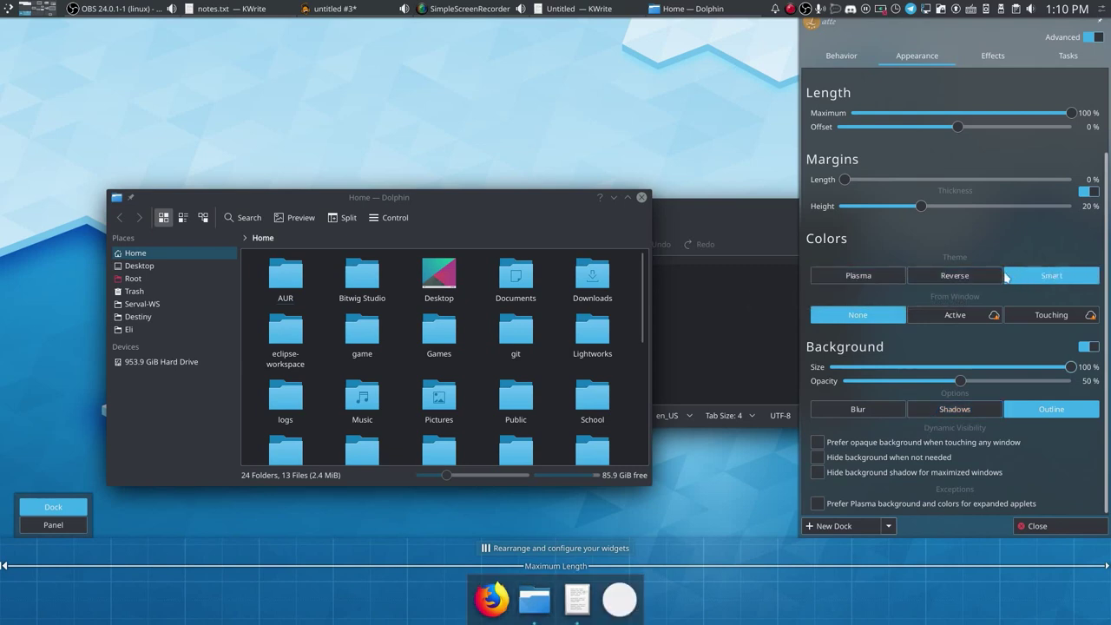
pyautogui.click(954, 276)
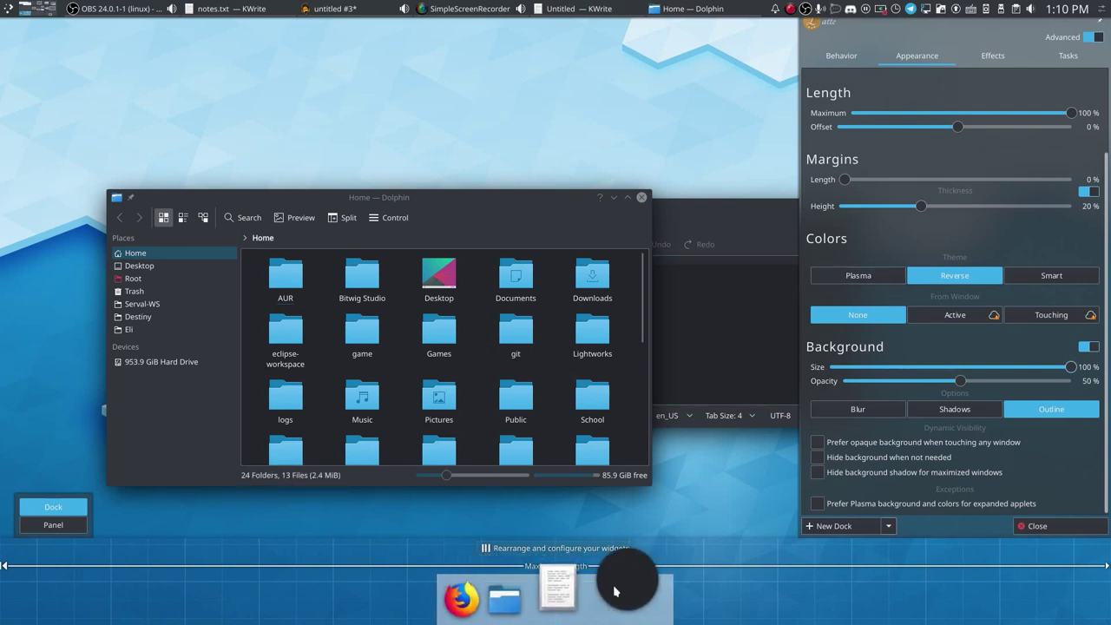
pyautogui.click(834, 270)
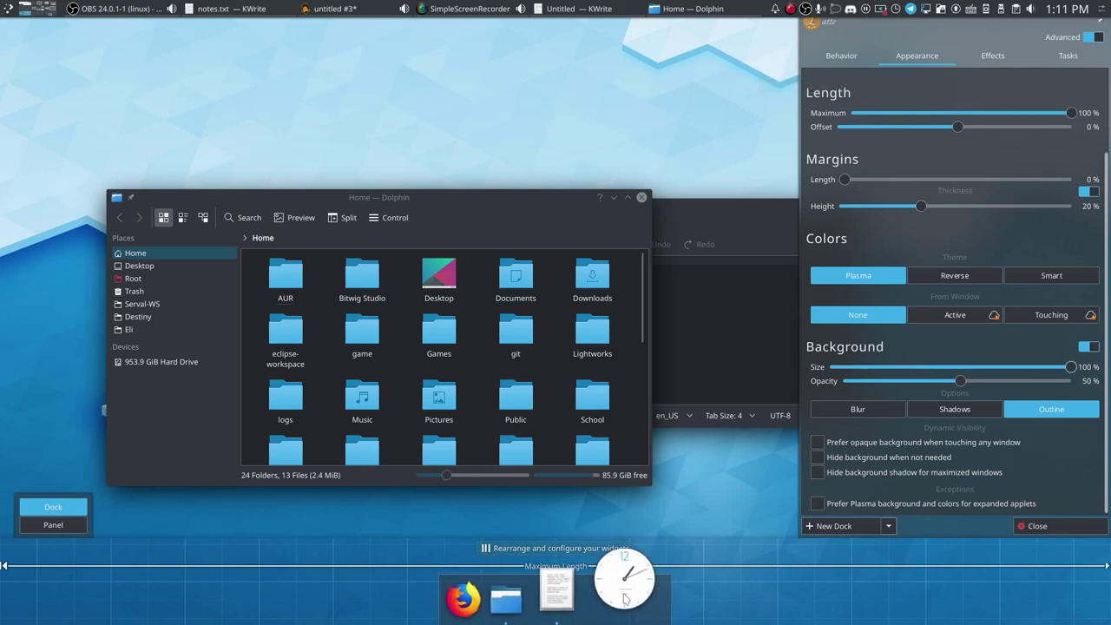
pyautogui.click(1003, 66)
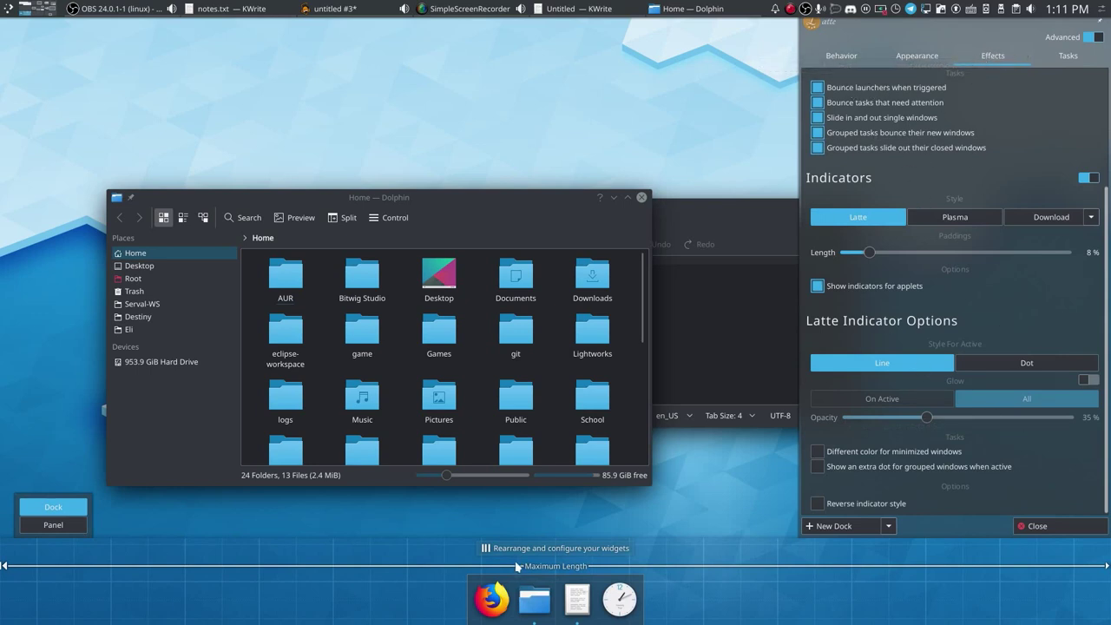
# Launch a new Firefox window from the dock, and try Plasma task indicators before reverting to Latte.
pyautogui.click(491, 598)
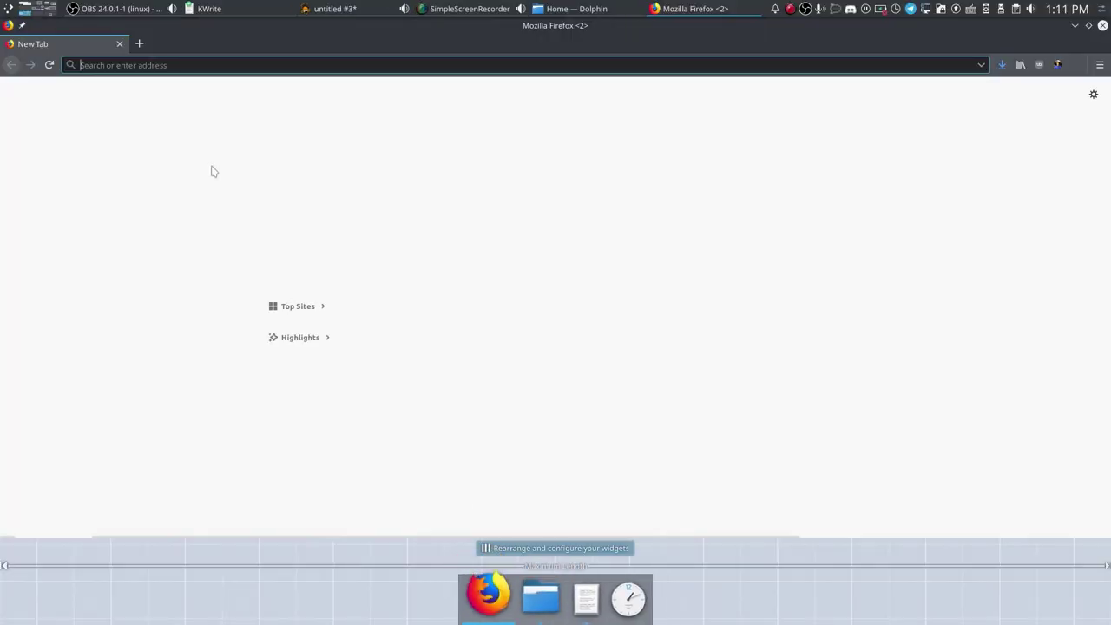
pyautogui.moveTo(82, 49); pyautogui.dragTo(84, 46)
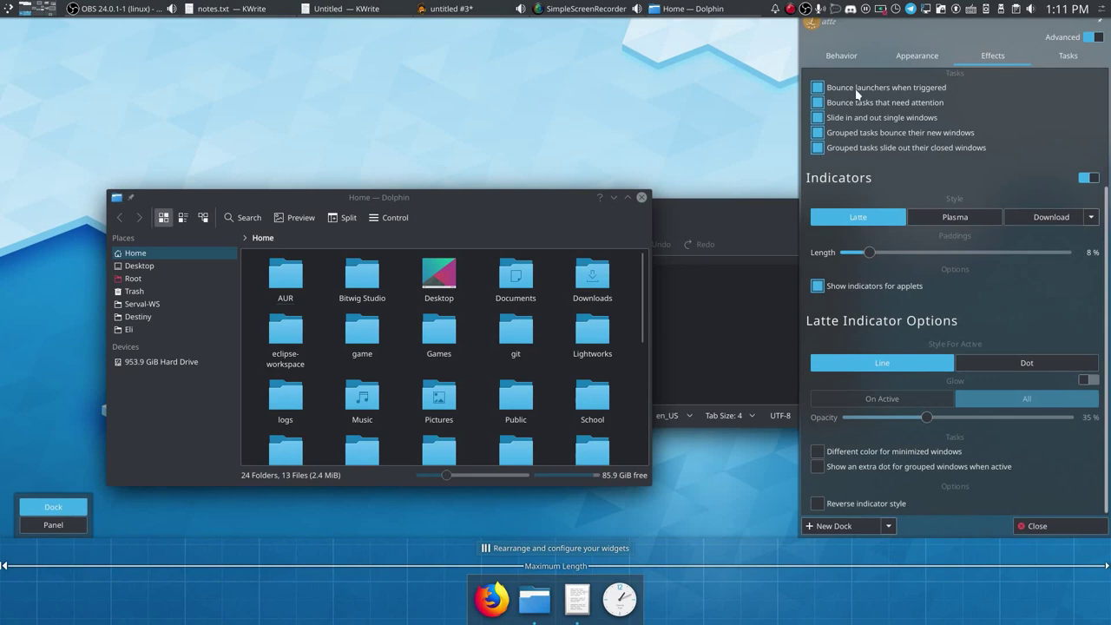
pyautogui.click(952, 221)
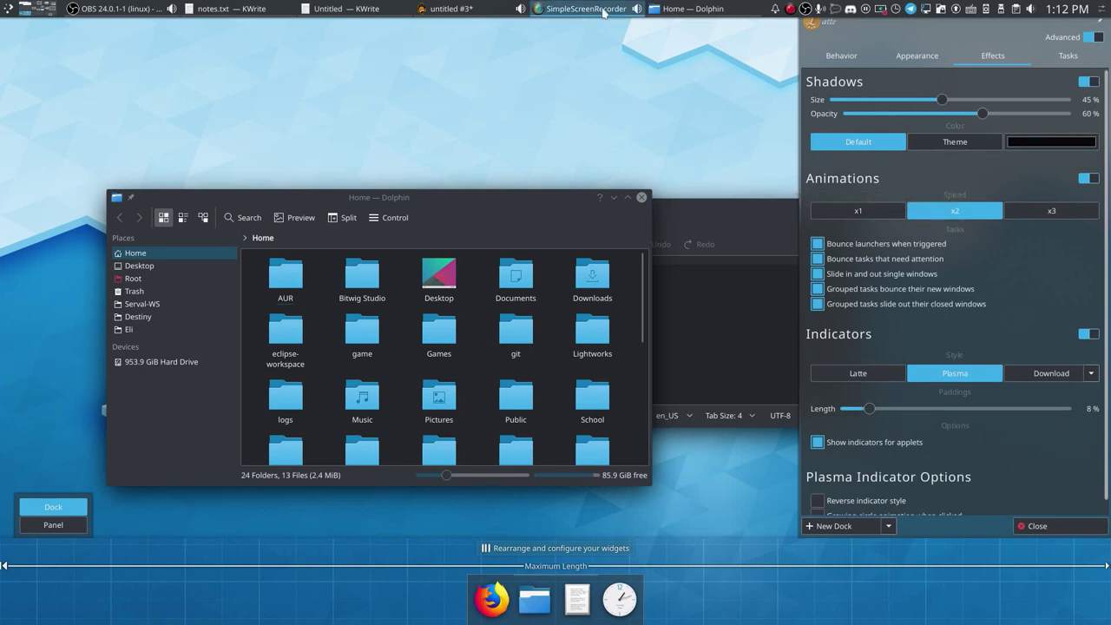
pyautogui.moveTo(693, 16)
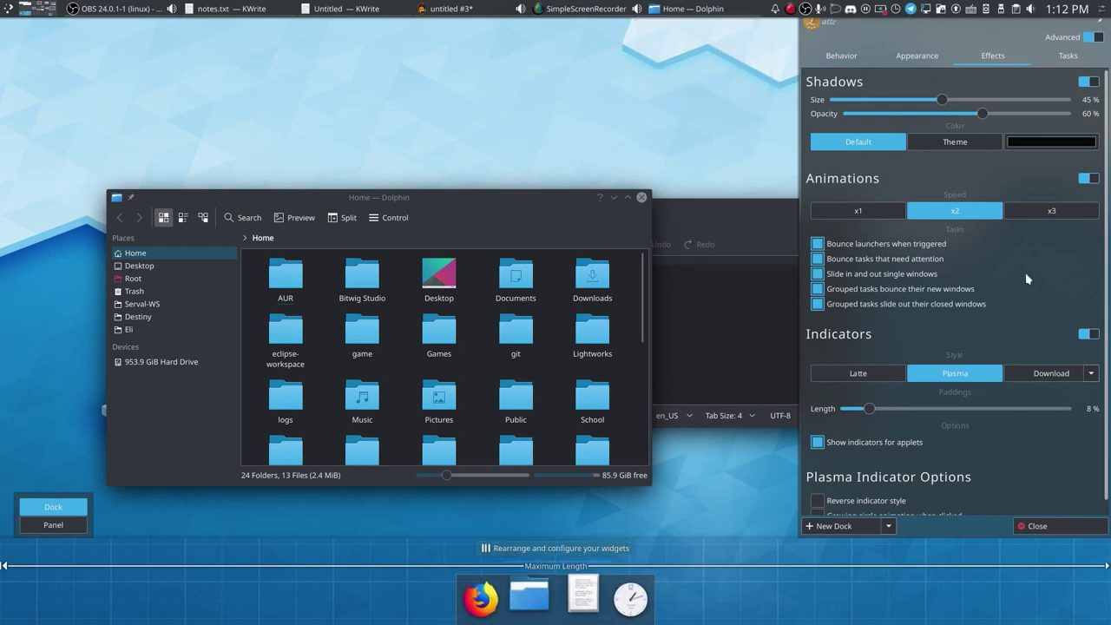
pyautogui.scroll(-1, 827, 494)
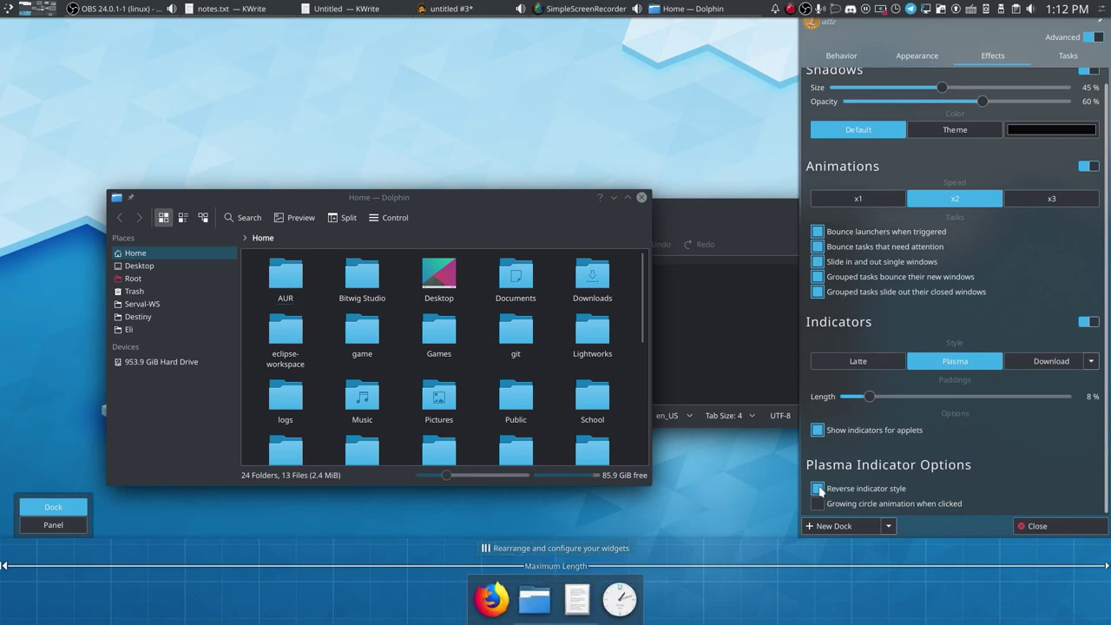
pyautogui.click(853, 364)
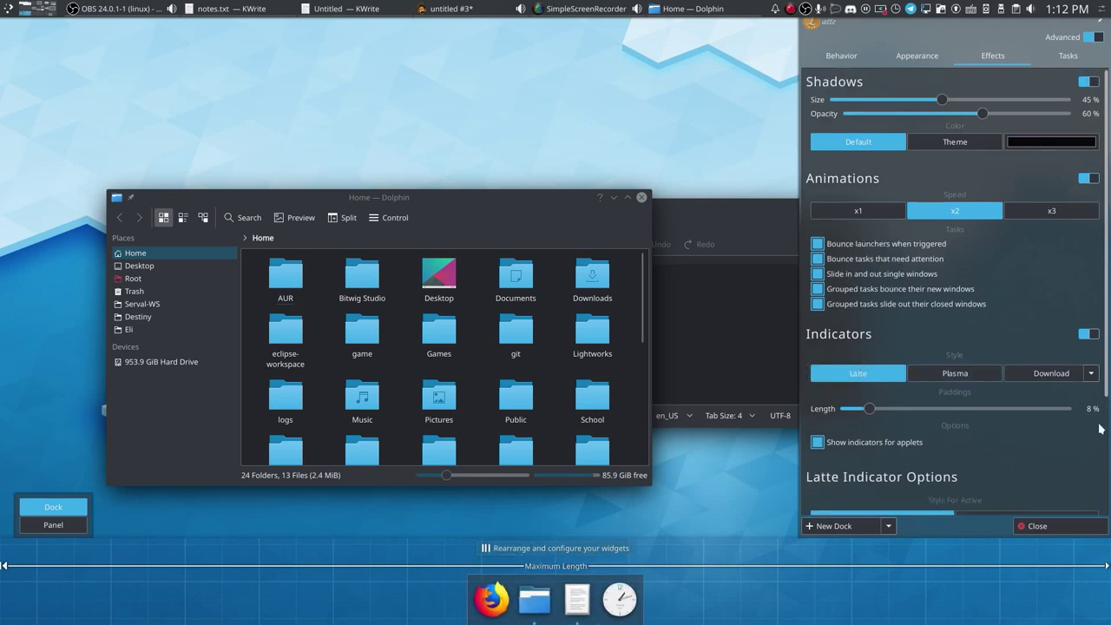
pyautogui.scroll(-3, 860, 502)
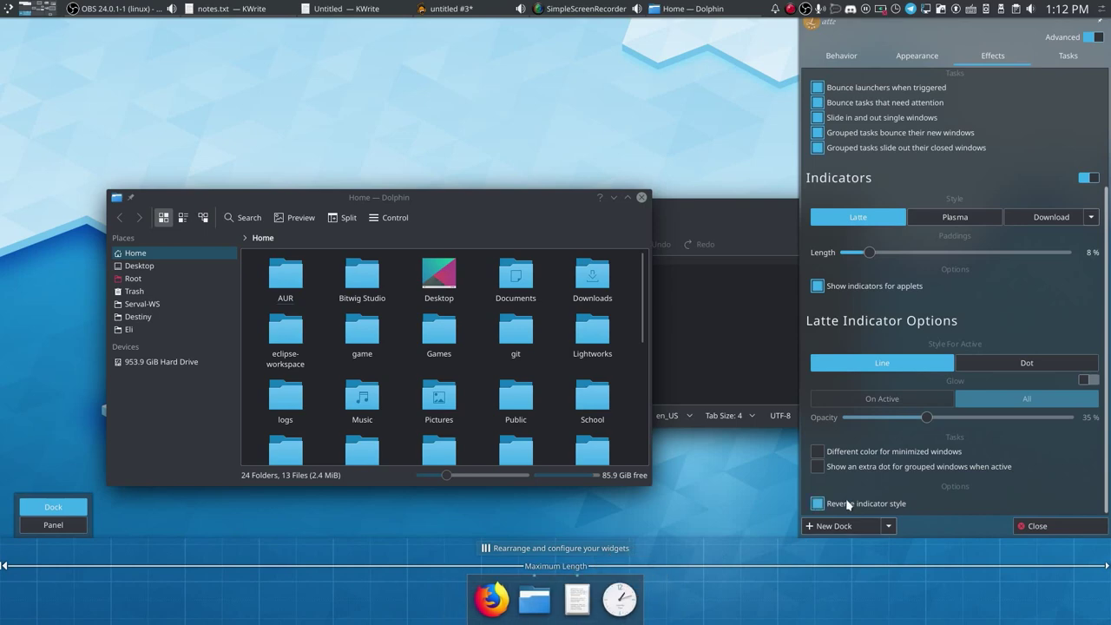
# Middle-click the dock to open a second Dolphin window and switch between the Dolphin windows.
pyautogui.middleClick(534, 599)
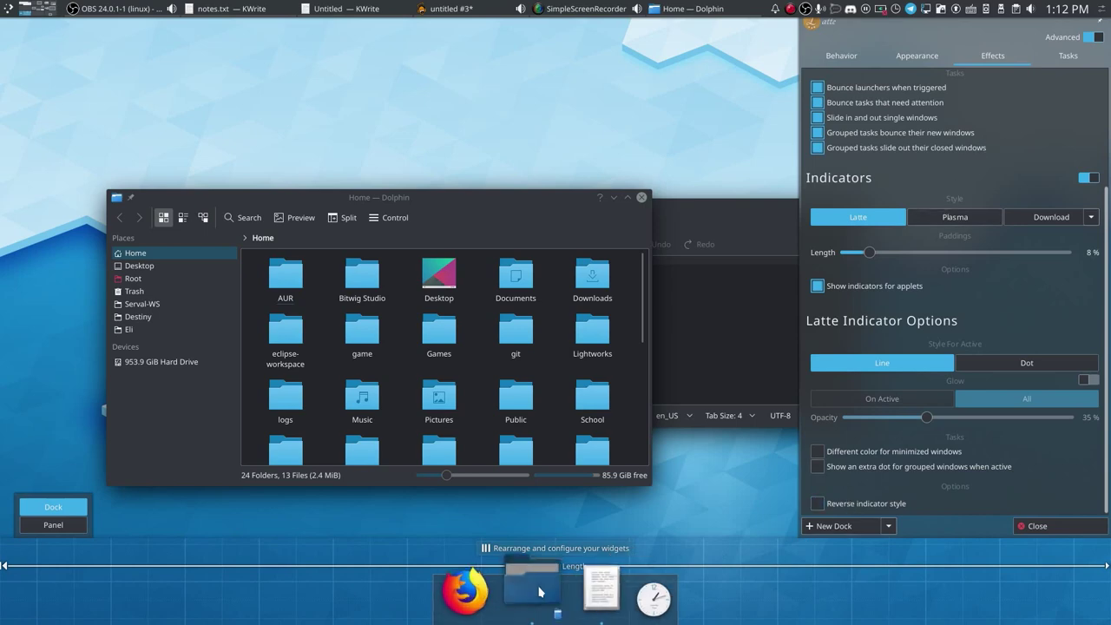
pyautogui.moveTo(415, 28); pyautogui.dragTo(527, 80)
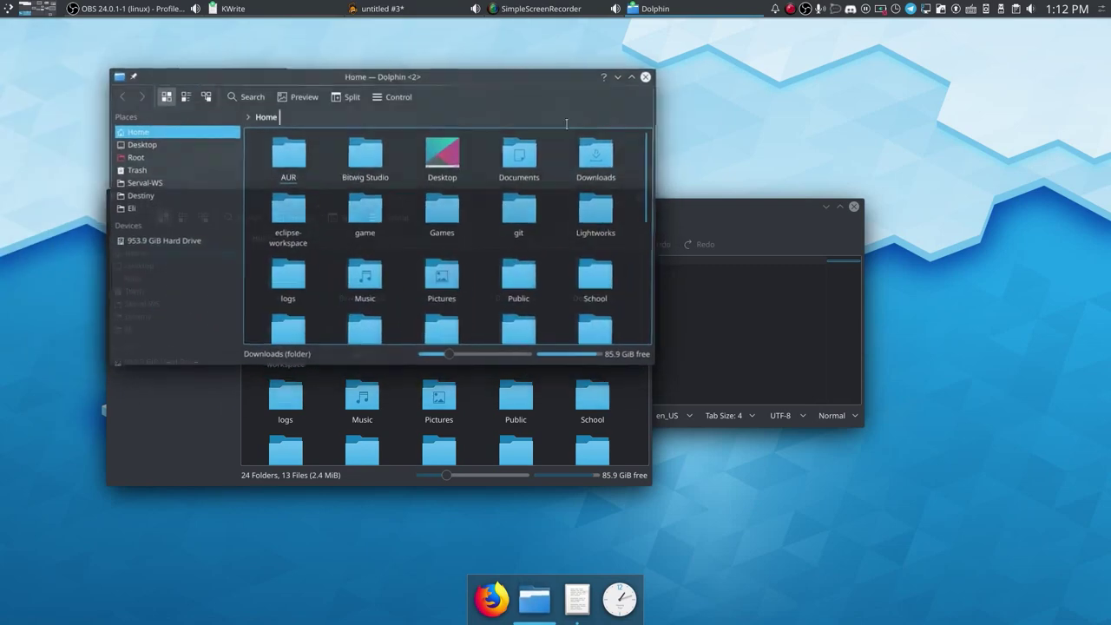
pyautogui.click(737, 248)
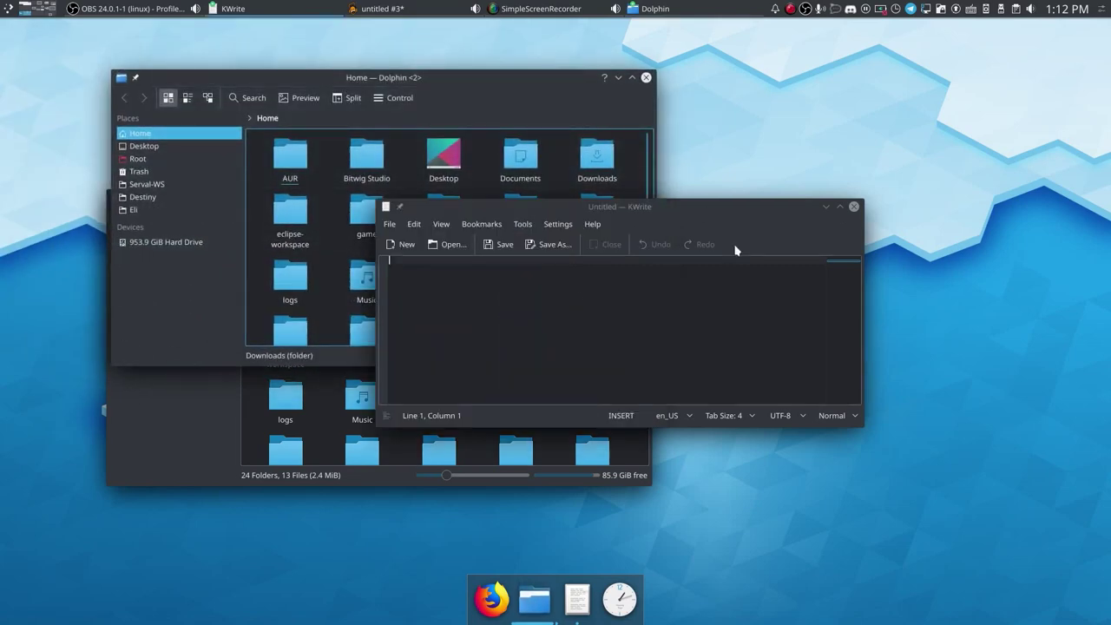
pyautogui.rightClick(535, 599)
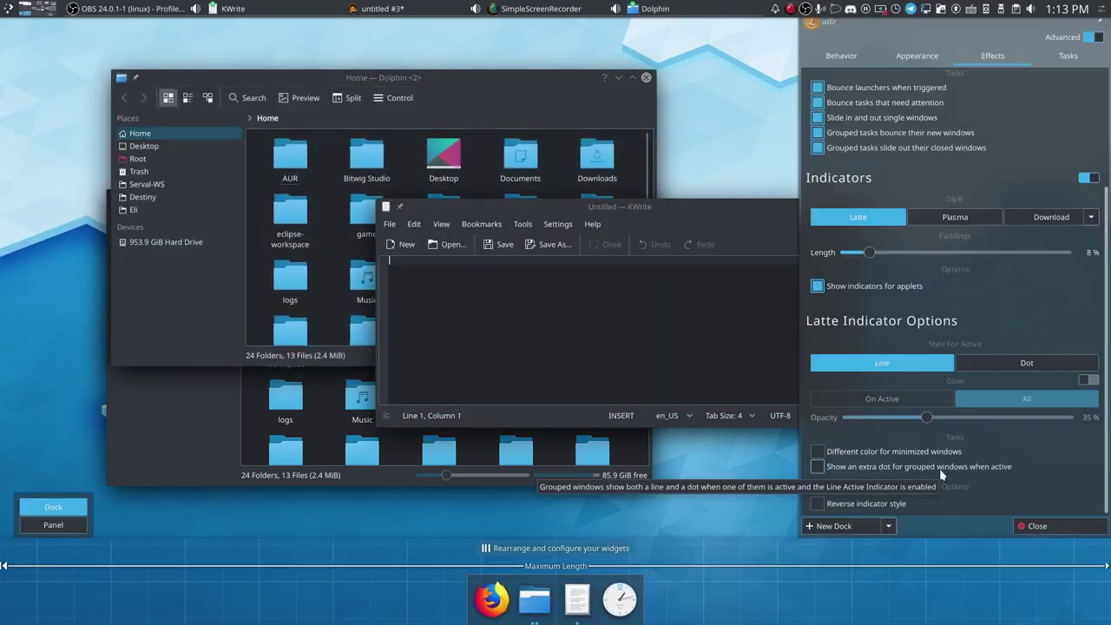
pyautogui.click(467, 92)
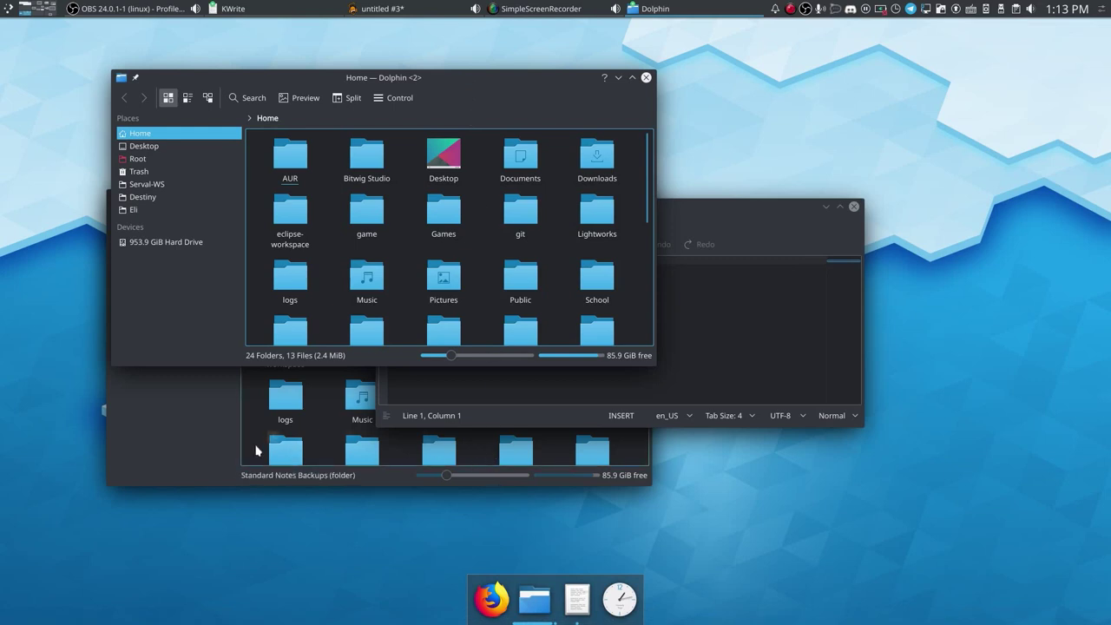
pyautogui.click(218, 451)
pyautogui.click(336, 77)
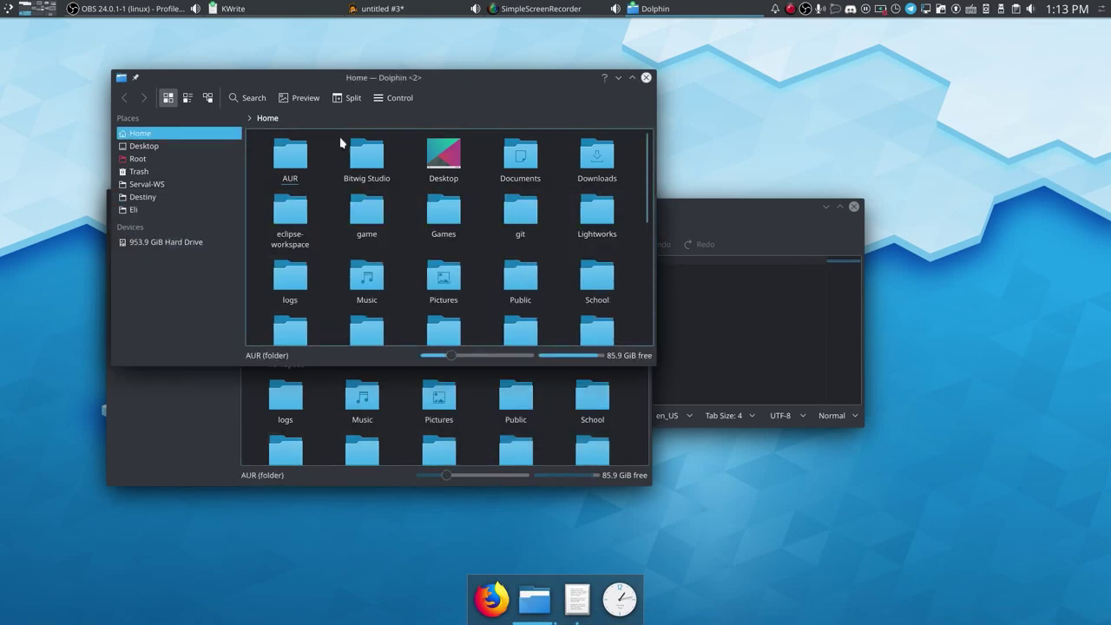
# Reopen the dock settings and scroll through the Tasks options down to Actions and Recycling.
pyautogui.rightClick(544, 606)
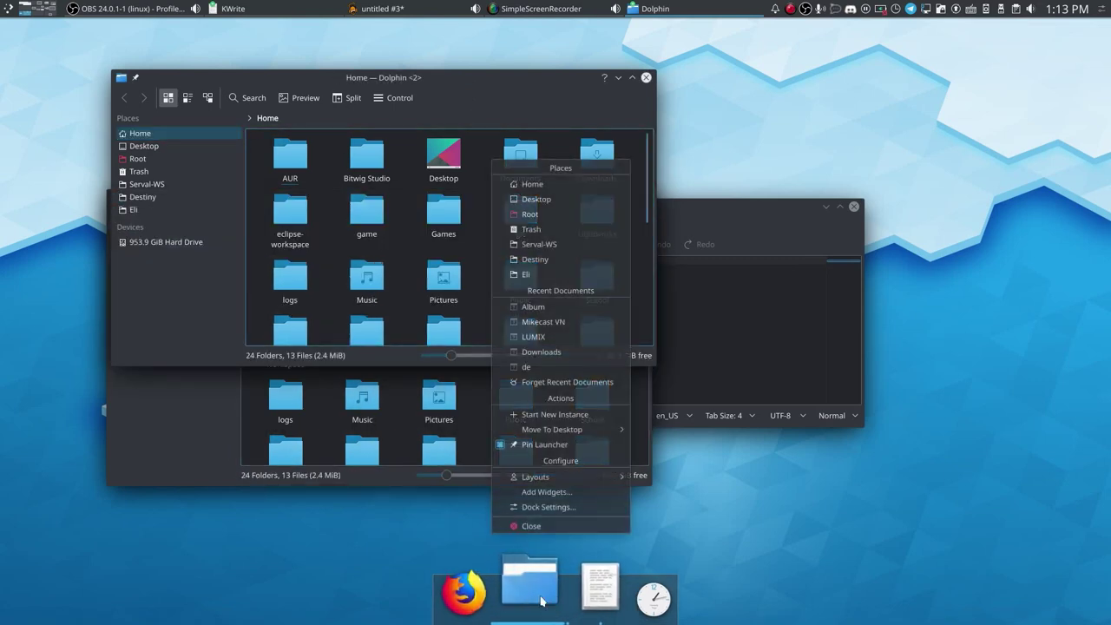
pyautogui.click(608, 503)
pyautogui.click(1007, 59)
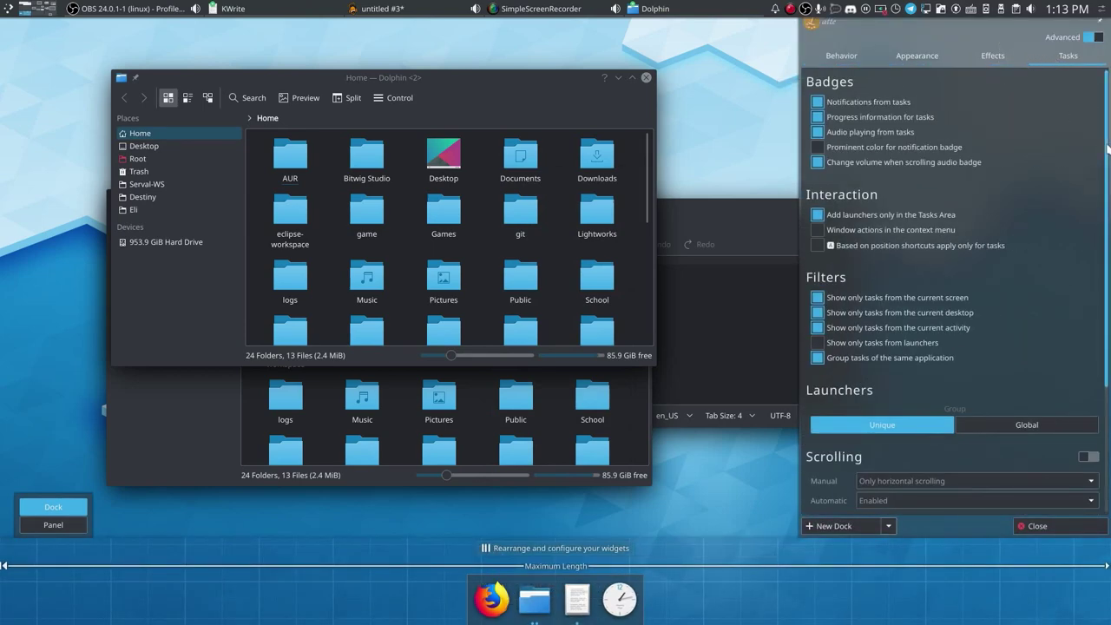
pyautogui.scroll(-3, 1077, 287)
pyautogui.scroll(3, 1067, 347)
pyautogui.scroll(-3, 1050, 427)
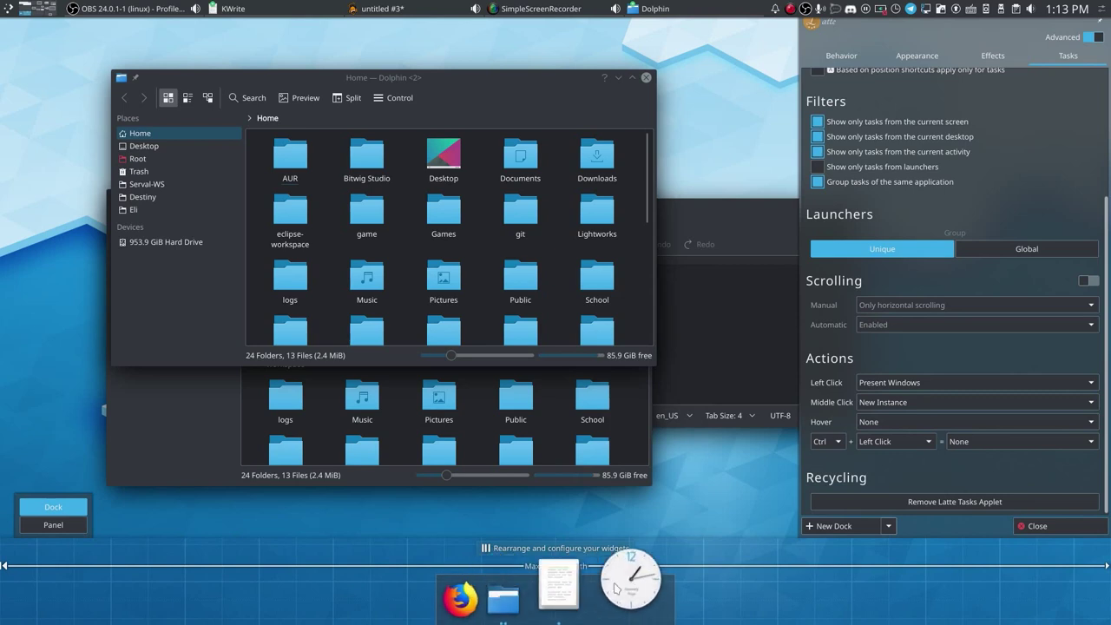
pyautogui.click(621, 590)
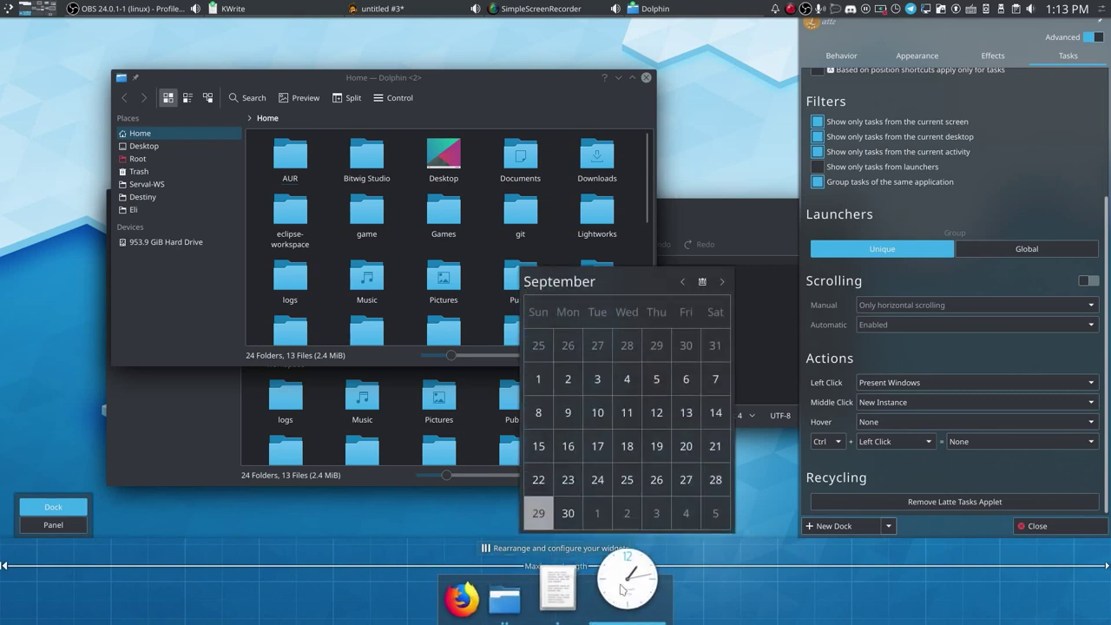
pyautogui.click(622, 590)
pyautogui.click(638, 589)
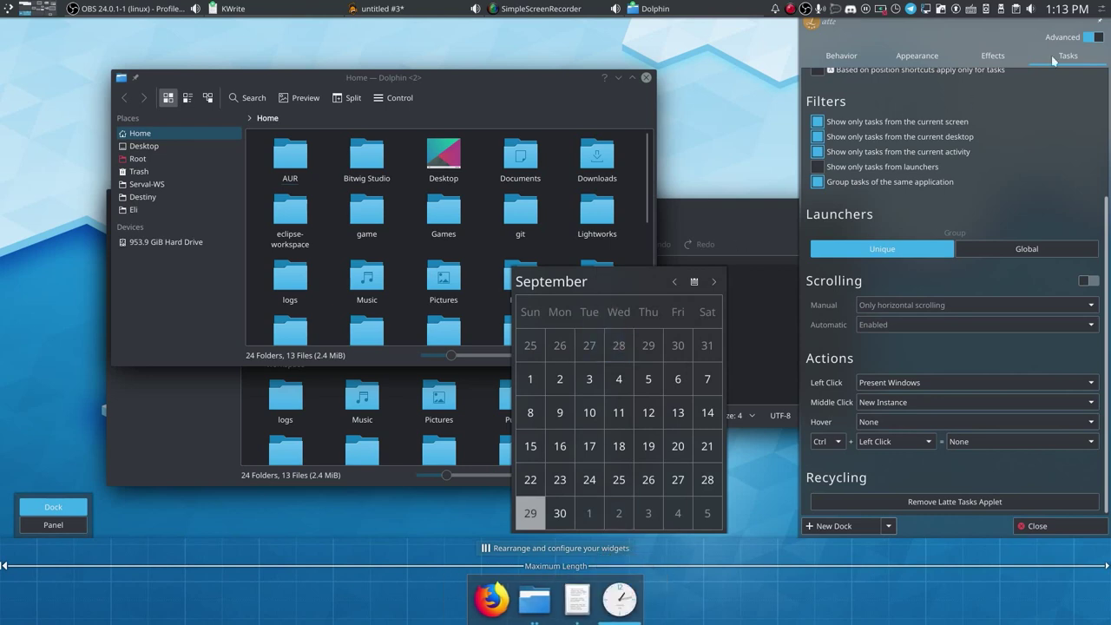
pyautogui.click(1087, 8)
pyautogui.click(1087, 9)
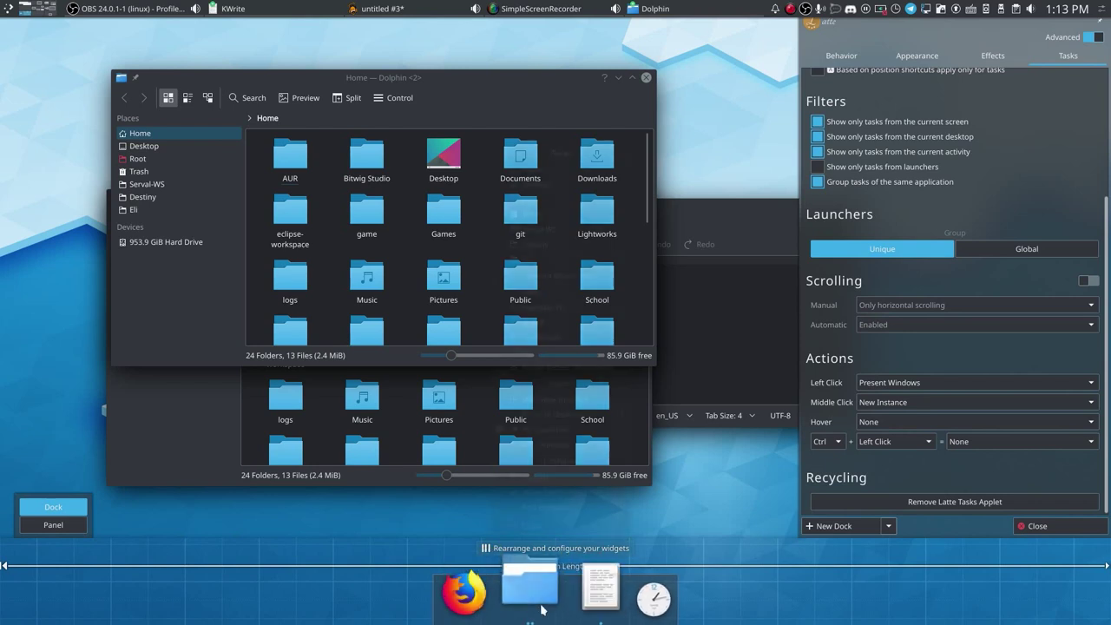
pyautogui.rightClick(544, 563)
pyautogui.click(558, 508)
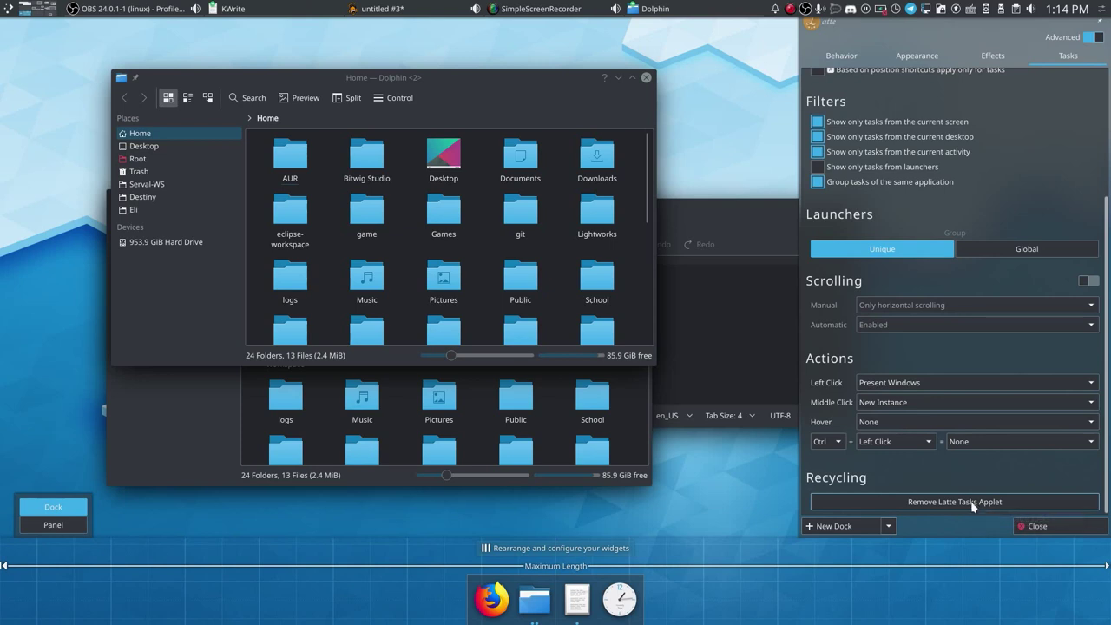
pyautogui.click(972, 502)
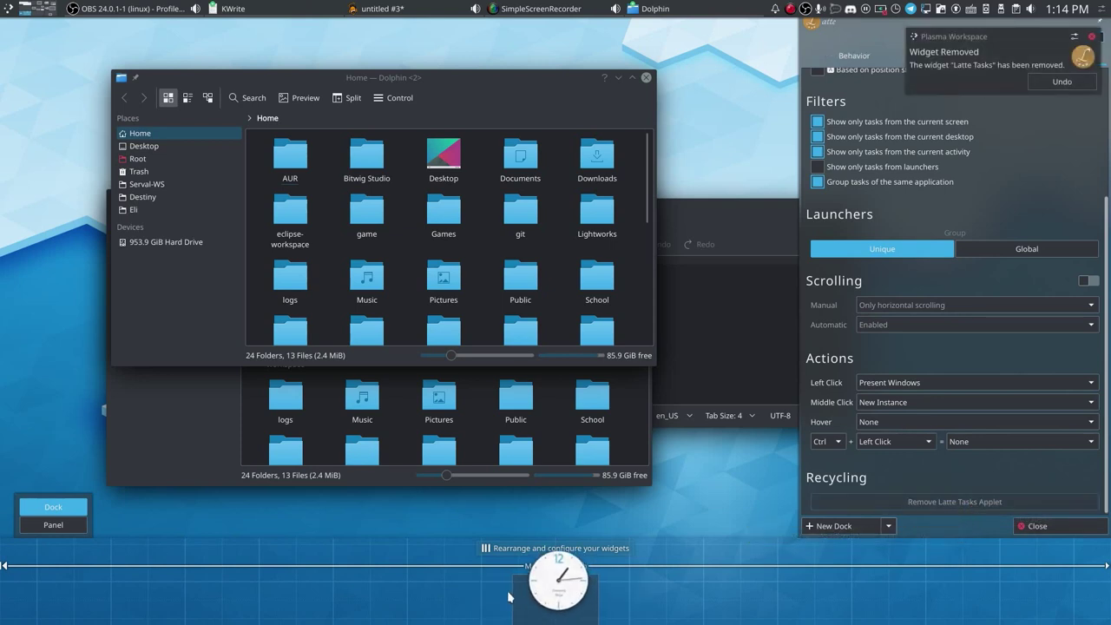
pyautogui.click(1071, 87)
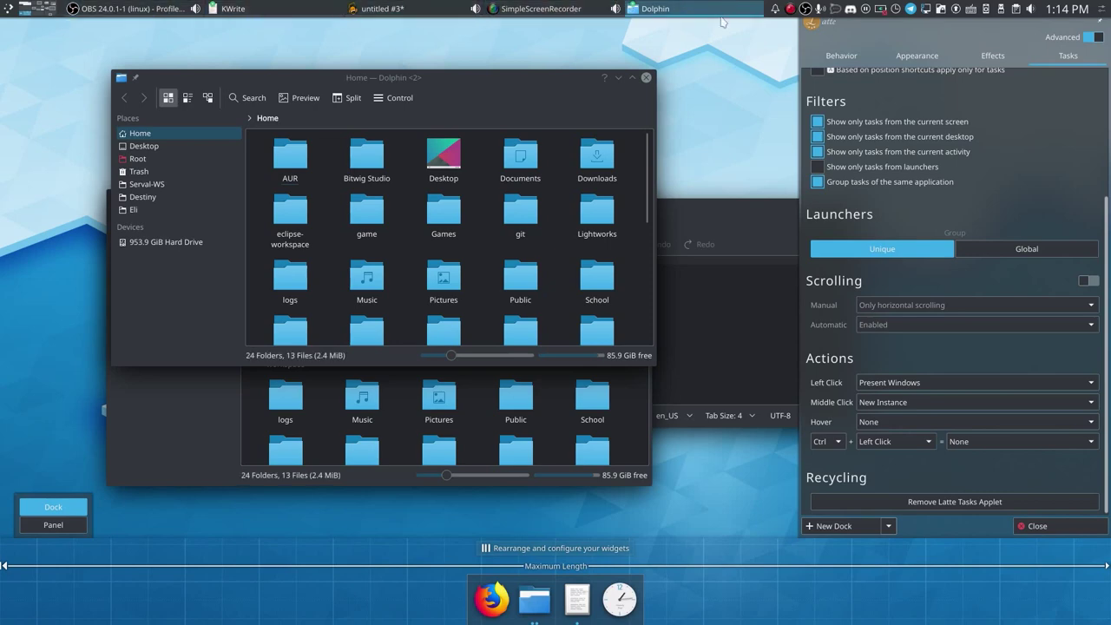
# Close the dock settings and switch between the two Dolphin windows using the window list.
pyautogui.click(182, 416)
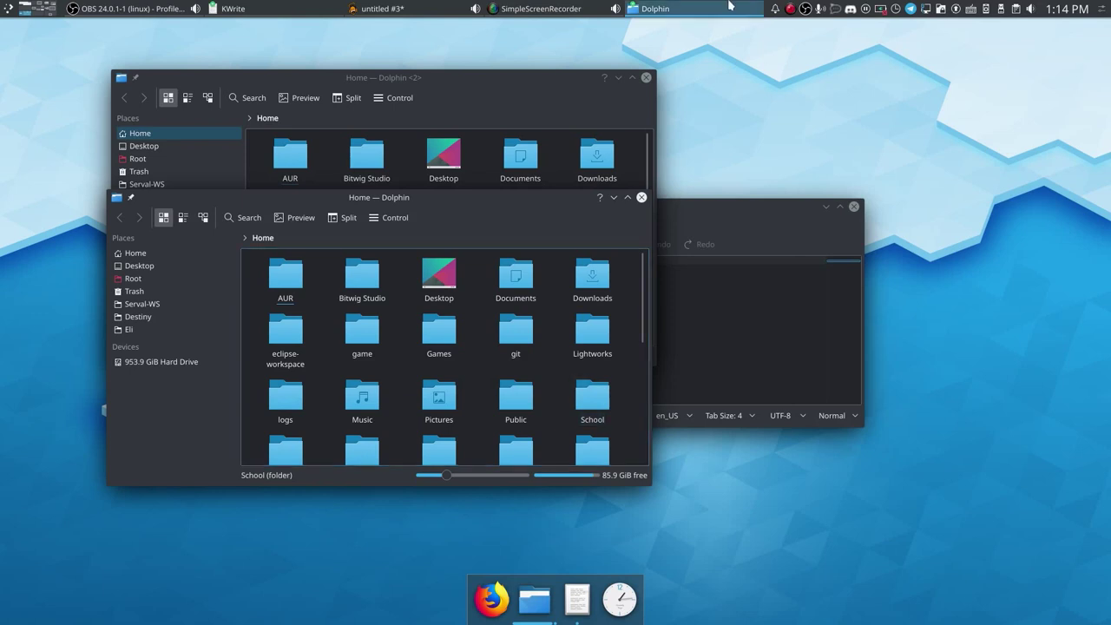
pyautogui.click(727, 6)
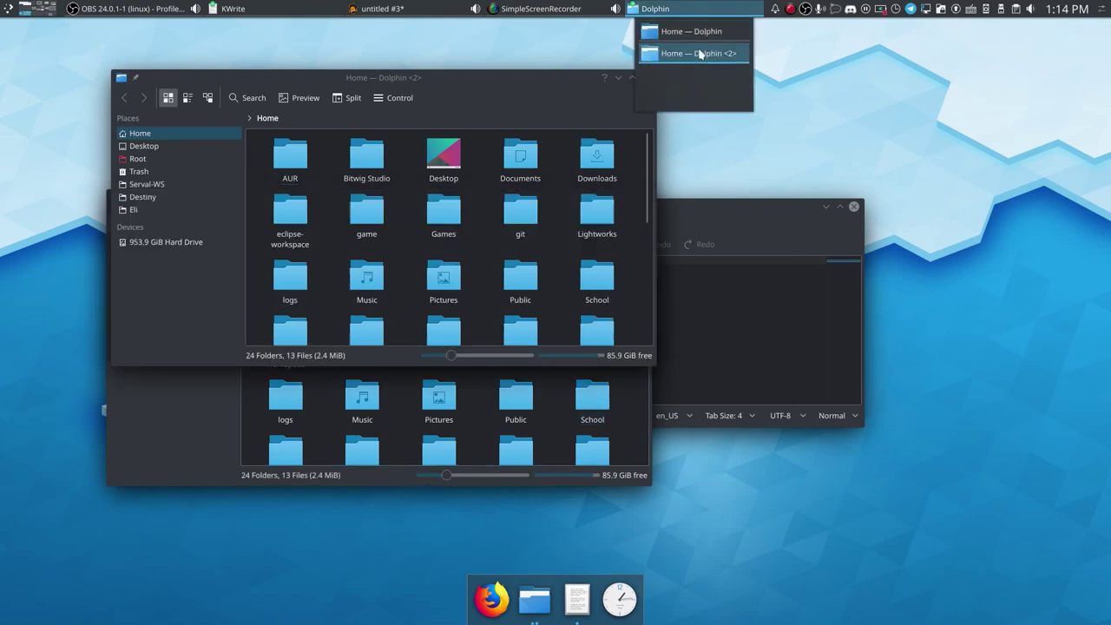
pyautogui.click(688, 32)
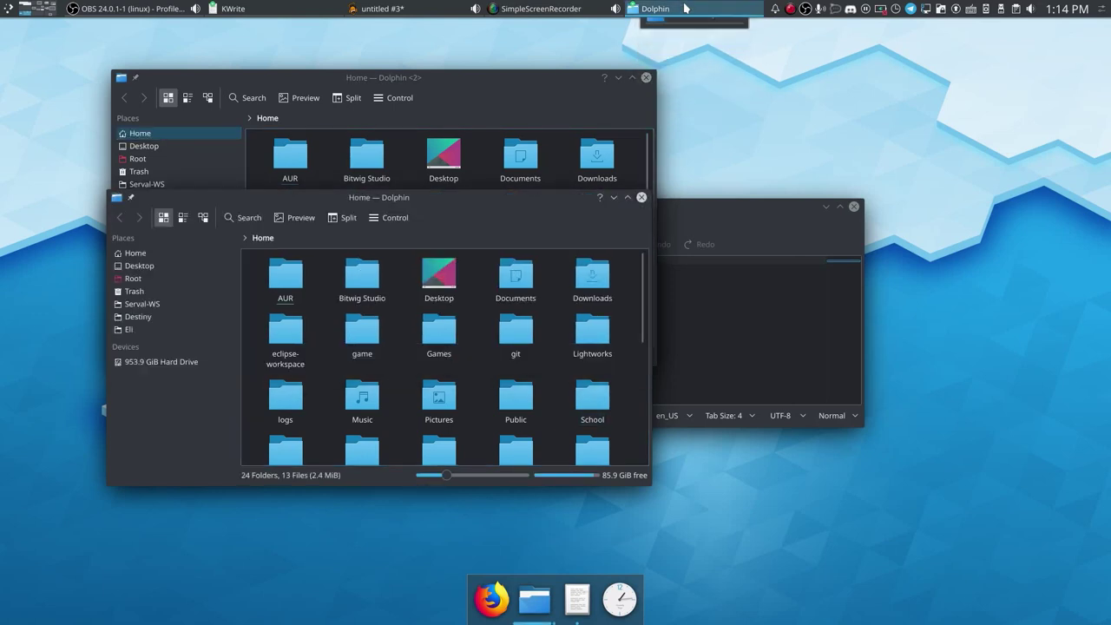
pyautogui.click(686, 9)
pyautogui.click(686, 48)
pyautogui.click(679, 10)
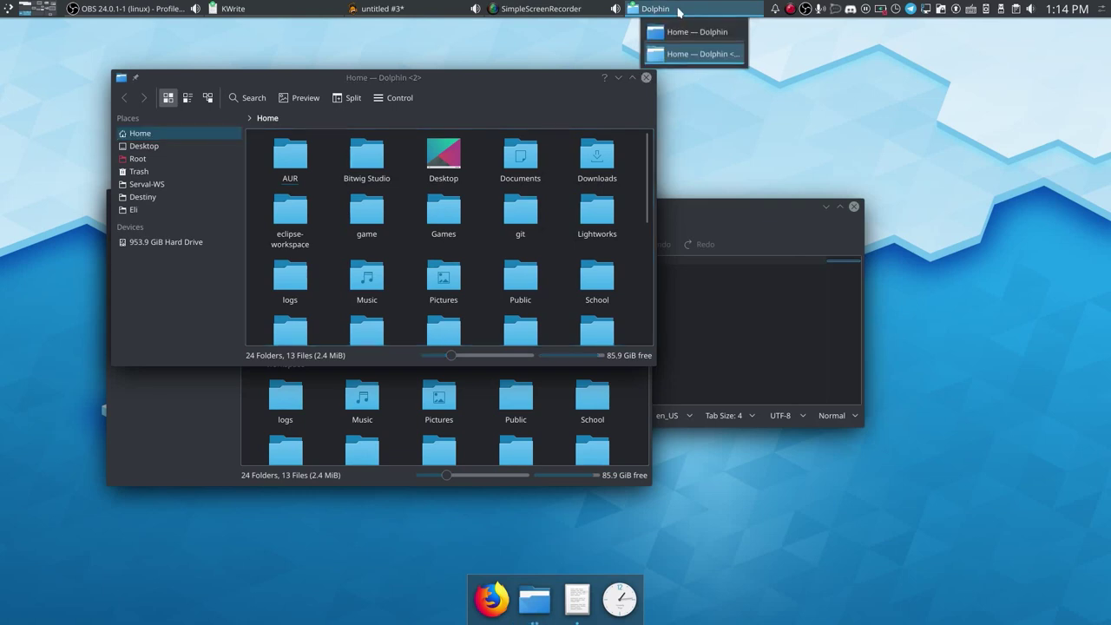
pyautogui.click(686, 32)
pyautogui.moveTo(682, 10)
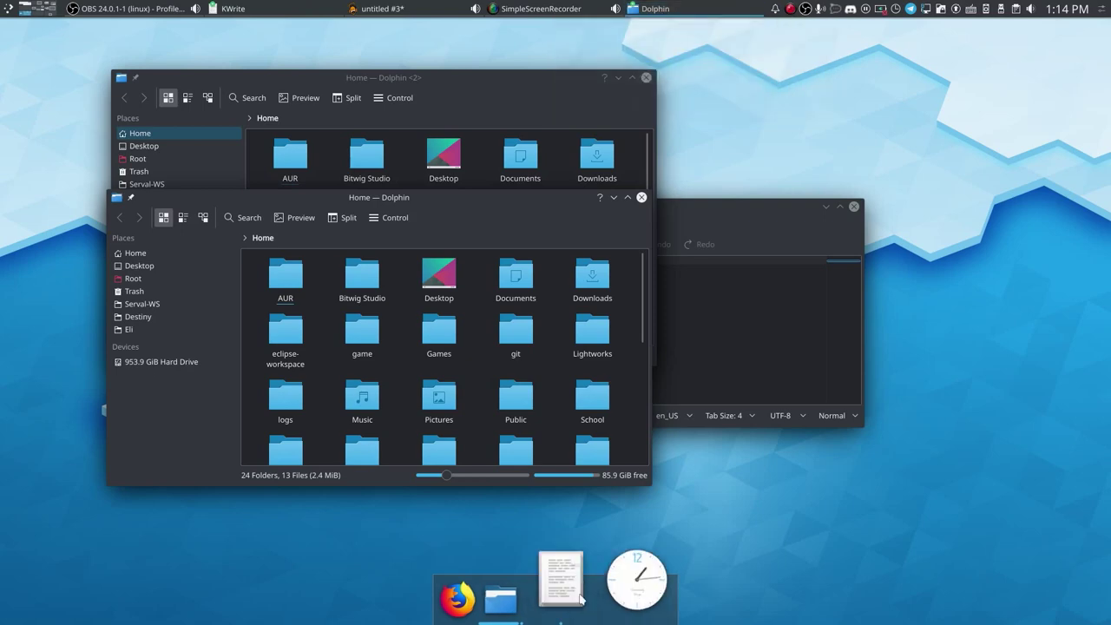
# Use Present Windows from the dock to swap Dolphin windows, ending on the lower Home — Dolphin.
pyautogui.click(542, 595)
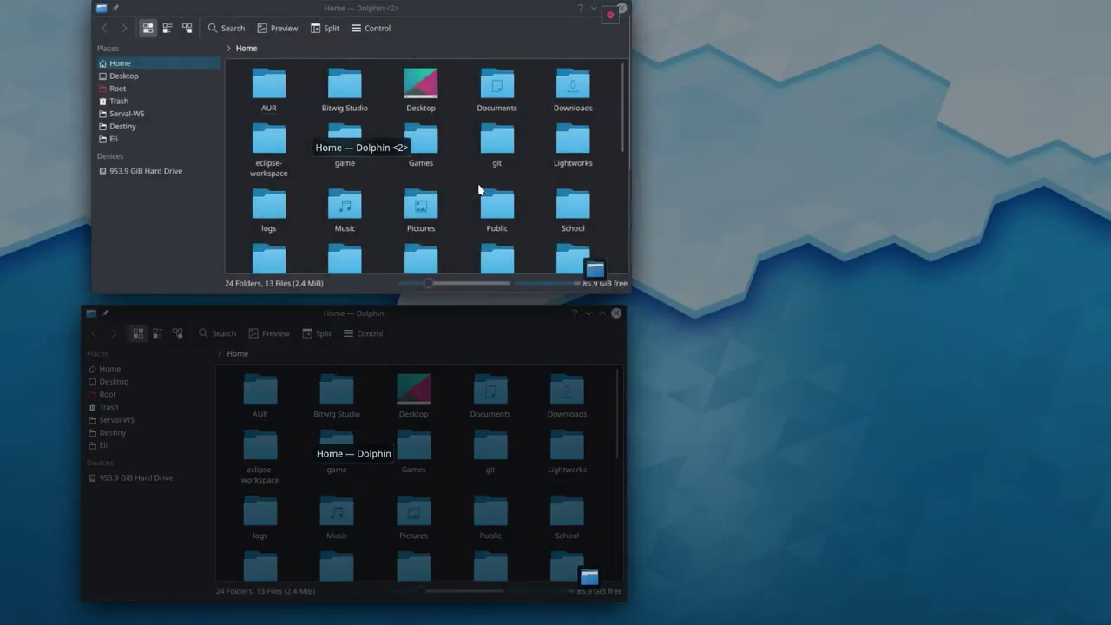
pyautogui.click(480, 190)
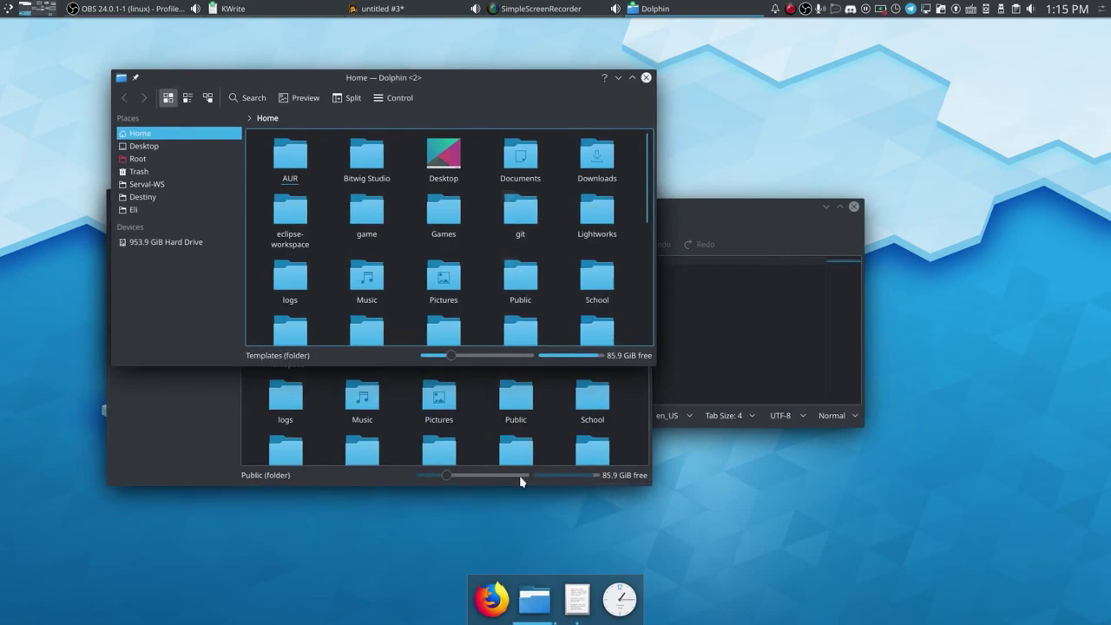
pyautogui.click(542, 607)
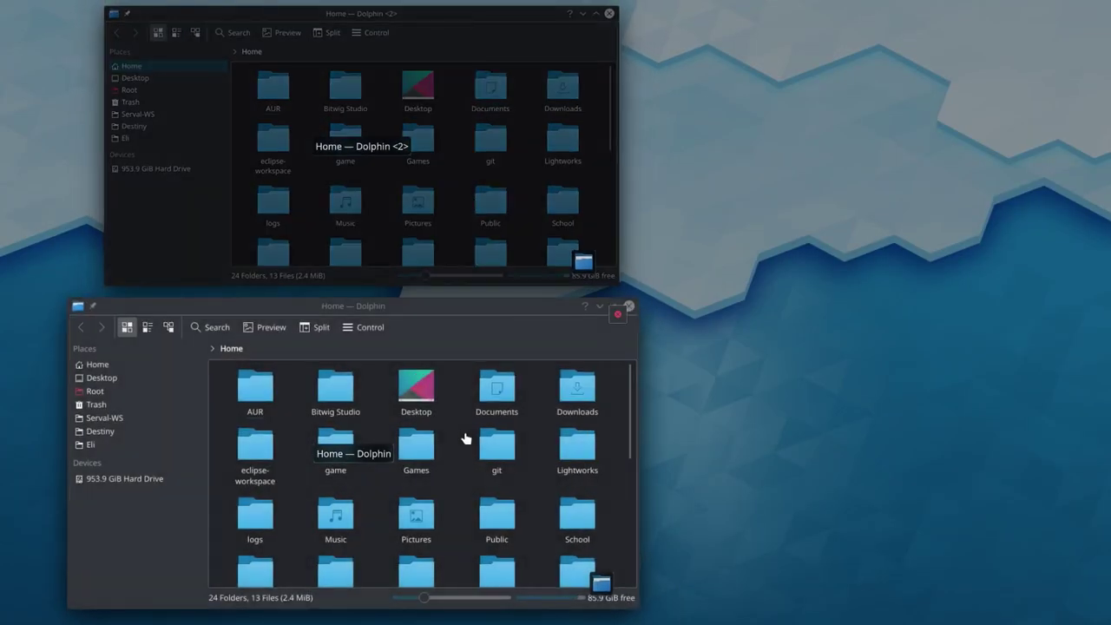
pyautogui.click(467, 436)
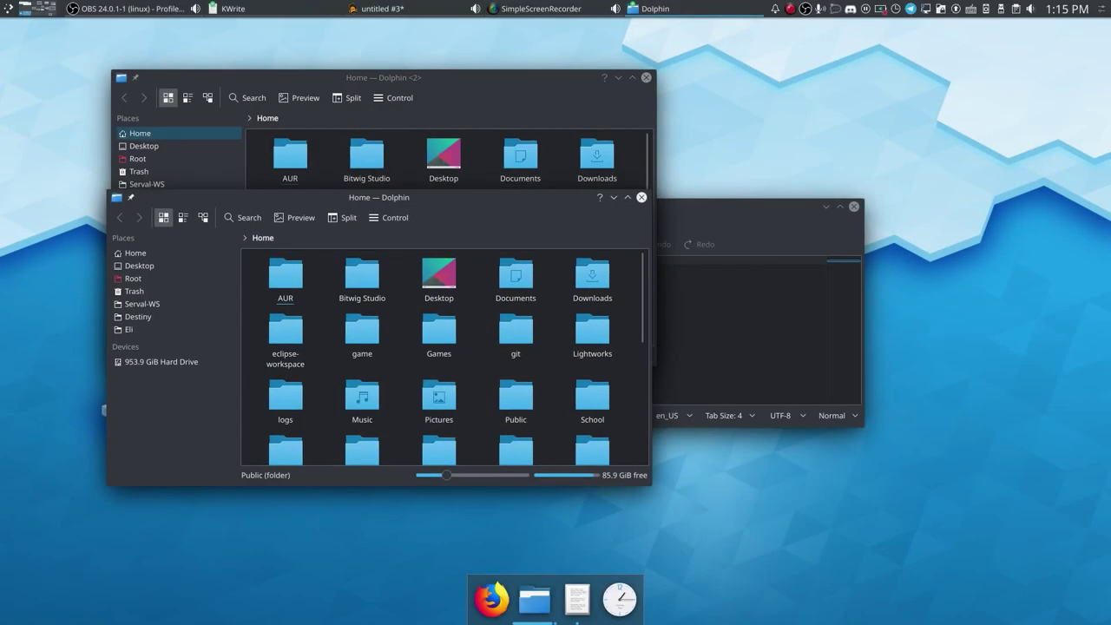
pyautogui.click(540, 594)
pyautogui.click(469, 347)
# Remove the Latte Tasks applet in dock settings, leaving only the clock, then close settings.
pyautogui.rightClick(623, 600)
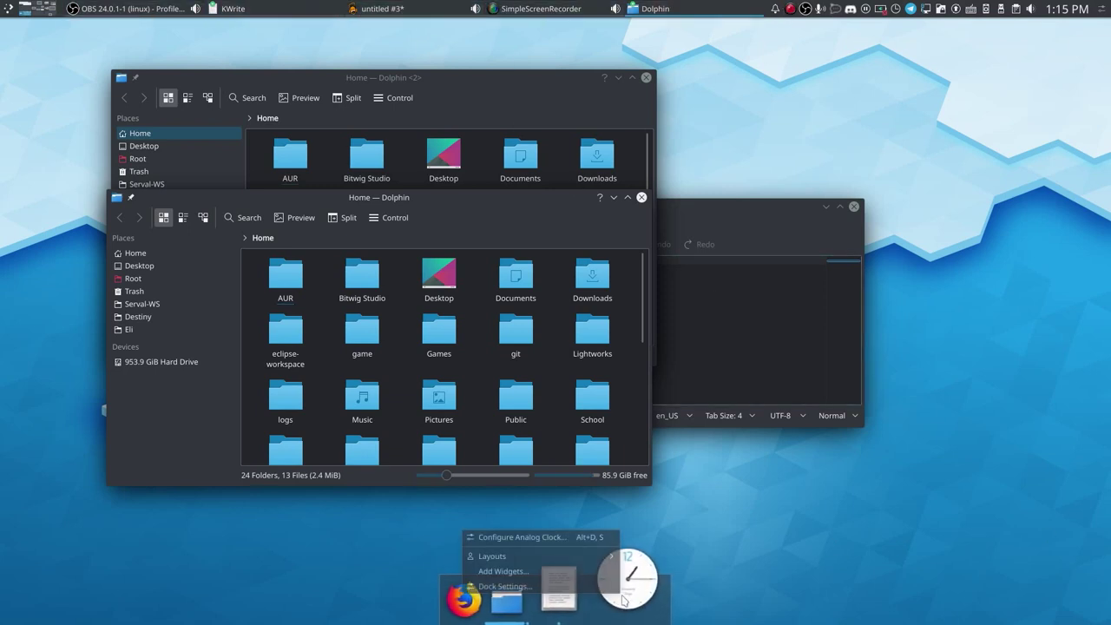
pyautogui.rightClick(590, 615)
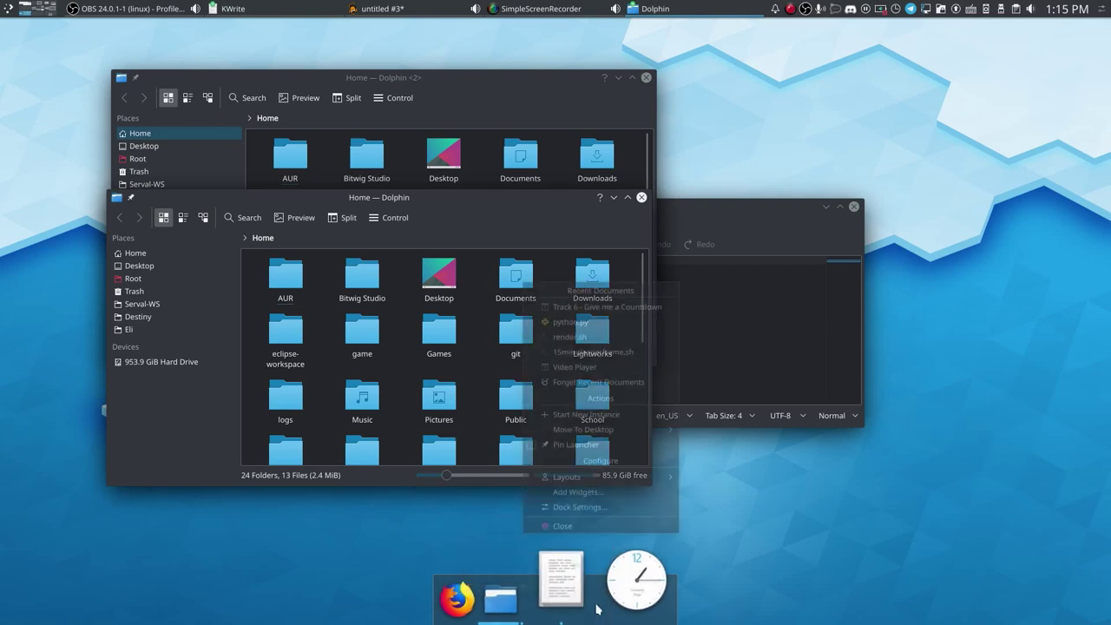
pyautogui.click(577, 507)
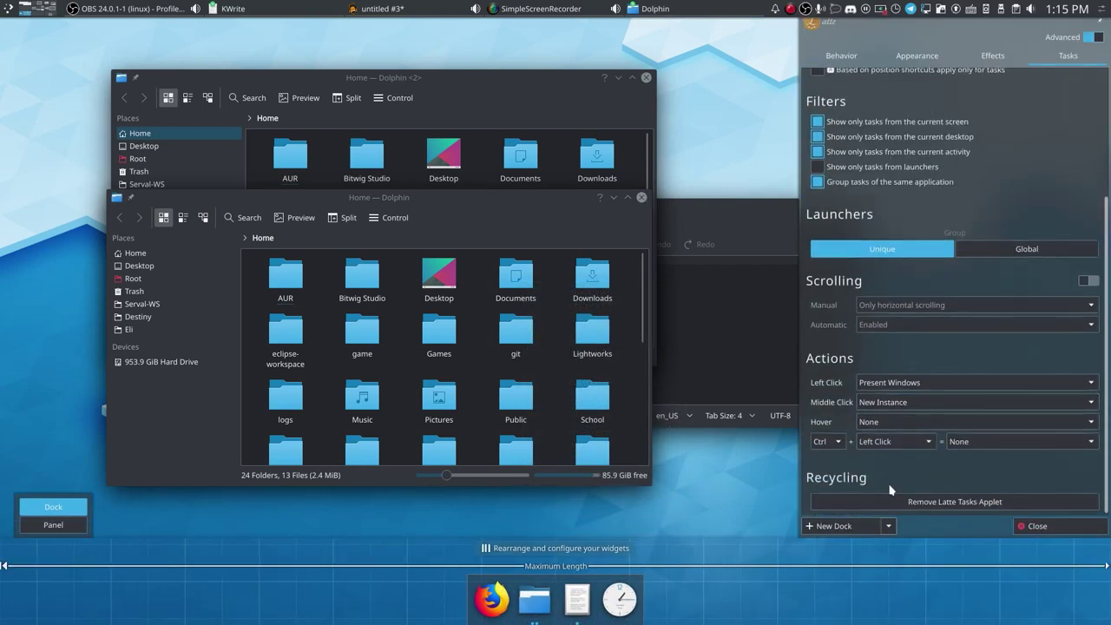
pyautogui.click(899, 504)
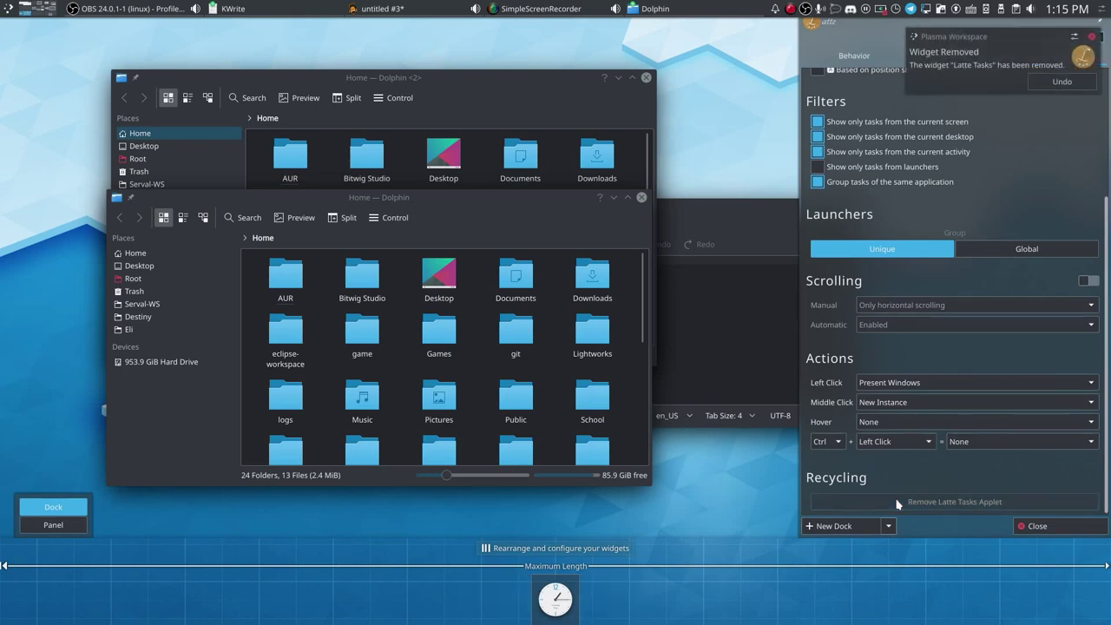
pyautogui.click(1052, 528)
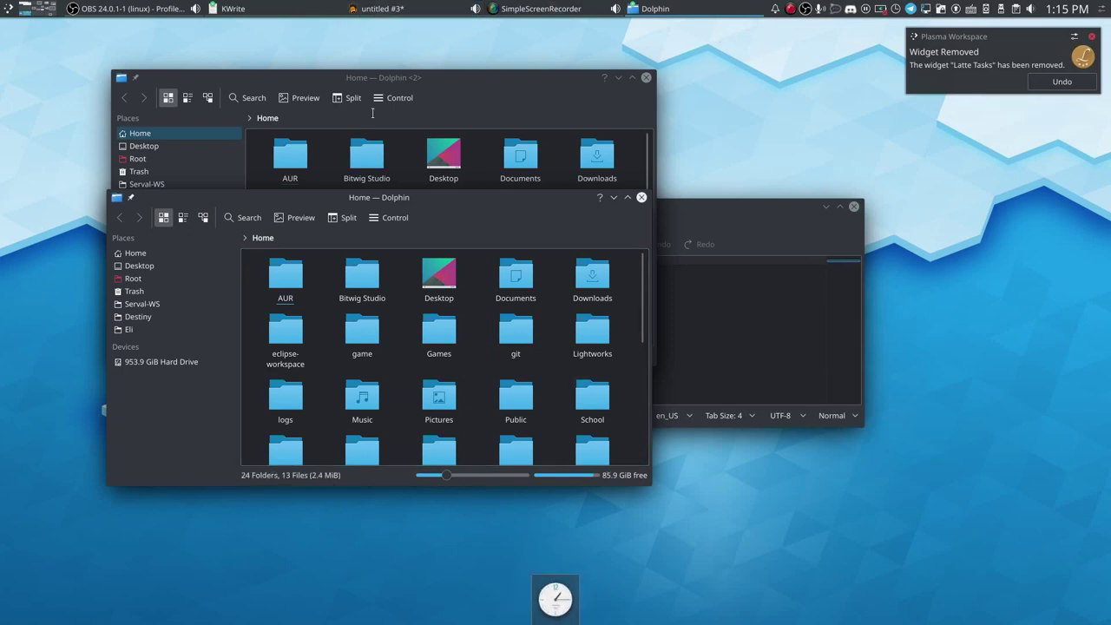
# Search the widget browser for 'qui' and add the Quicklaunch widget to the dock.
pyautogui.rightClick(541, 584)
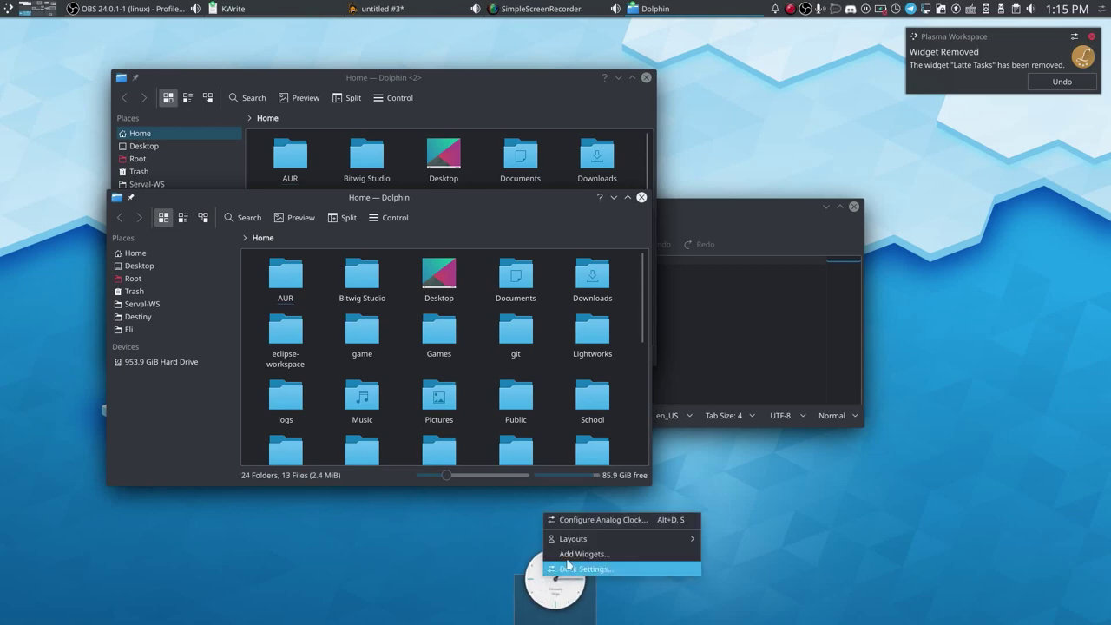
pyautogui.click(573, 554)
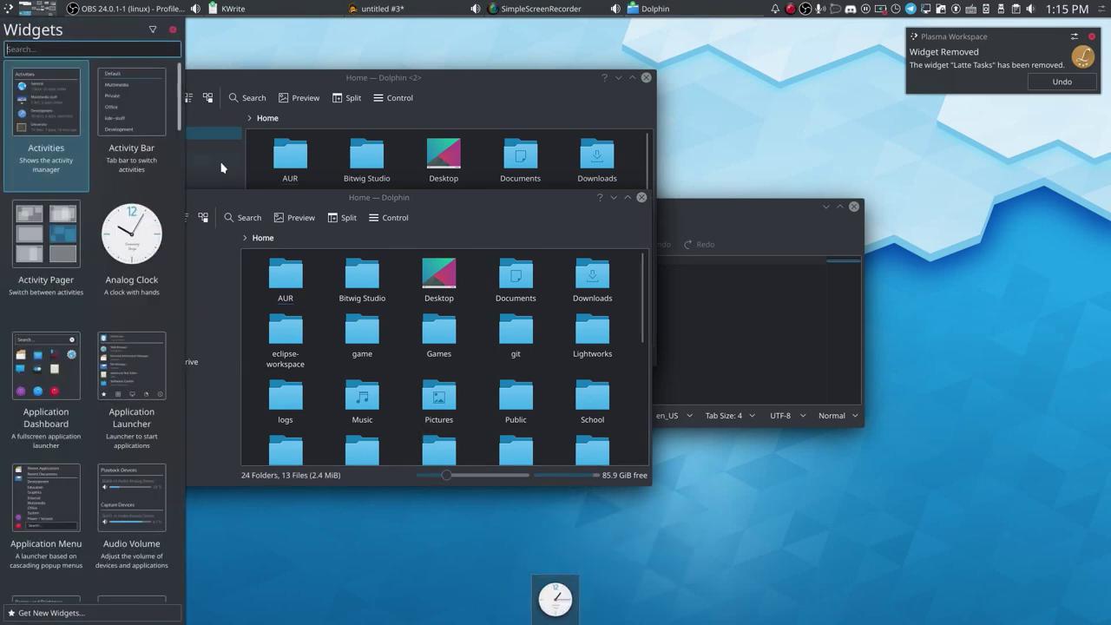
pyautogui.write('quick')
pyautogui.moveTo(131, 232); pyautogui.dragTo(536, 610)
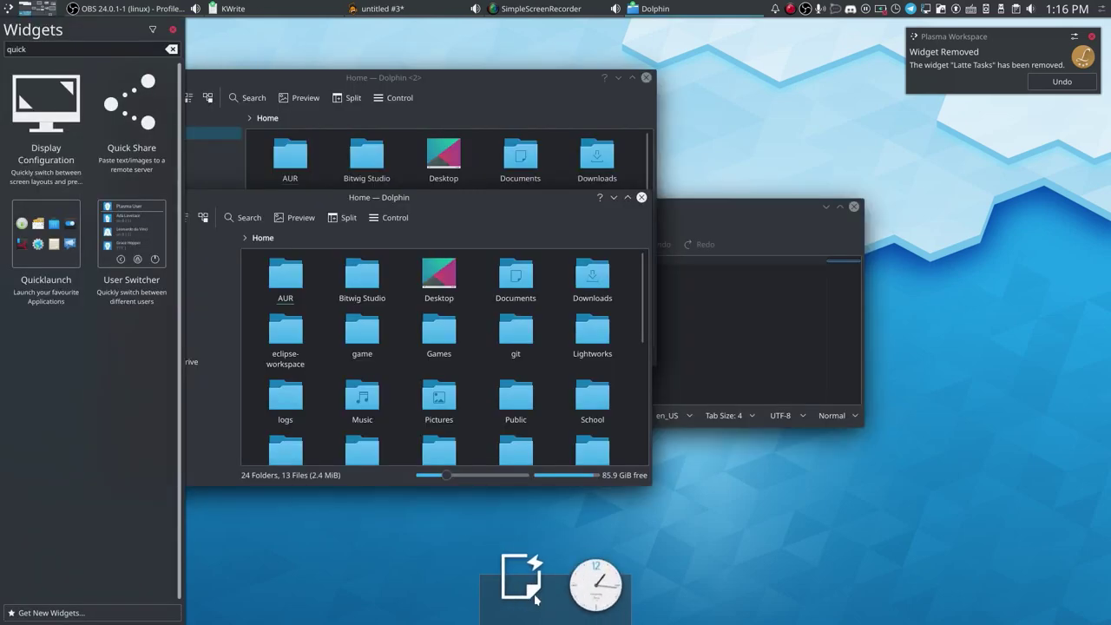
# Add a Firefox launcher to the Quicklaunch widget by searching 'fire'.
pyautogui.rightClick(528, 588)
pyautogui.click(547, 513)
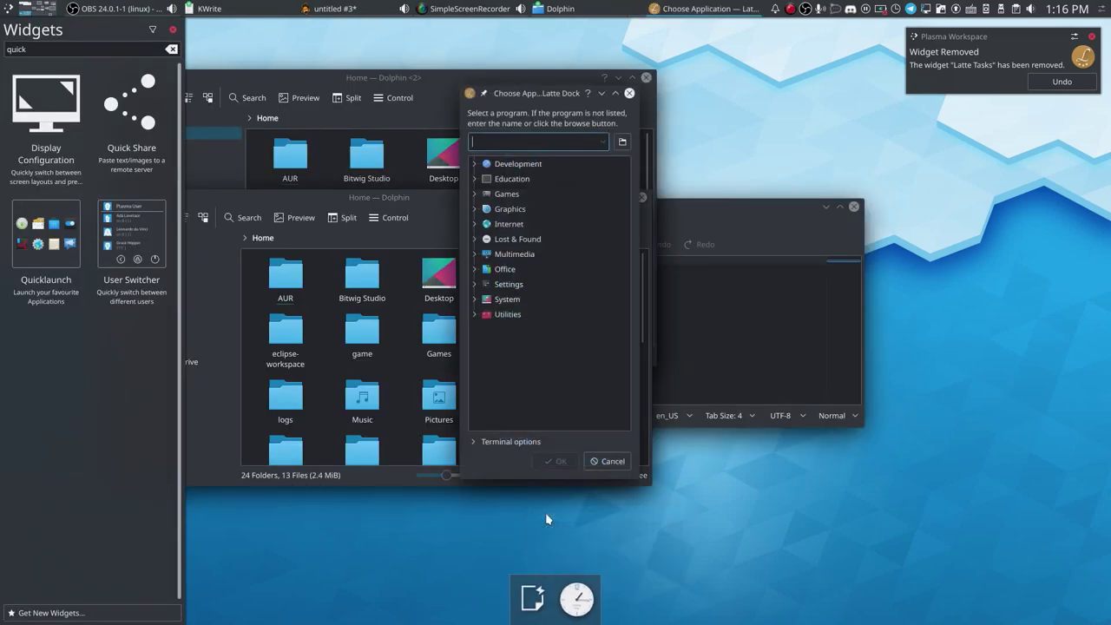
pyautogui.write('fire')
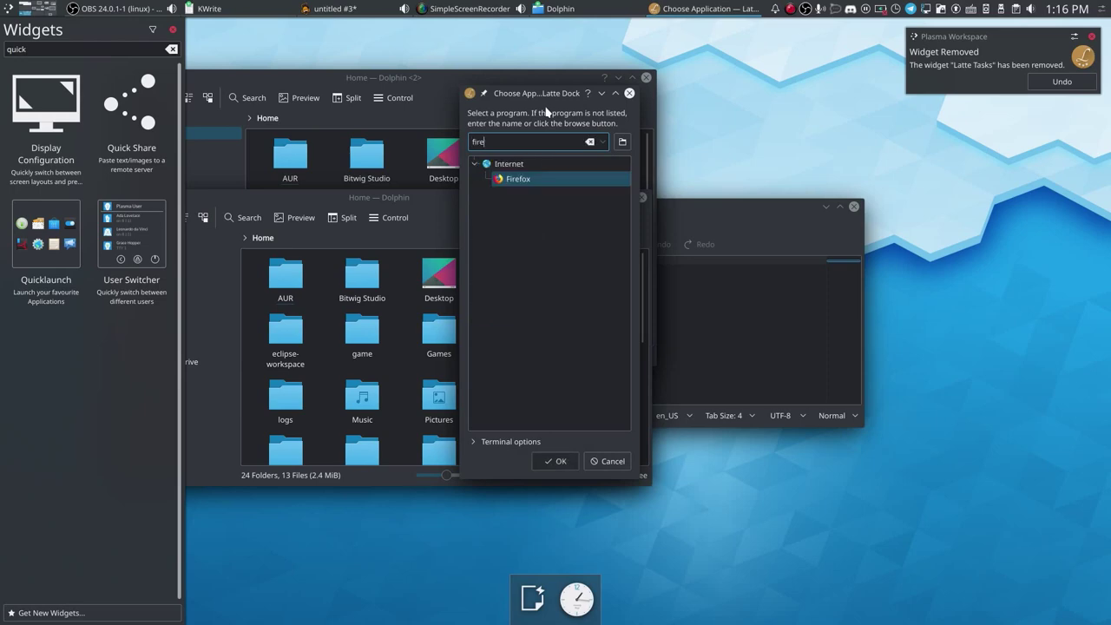
pyautogui.press('Return')
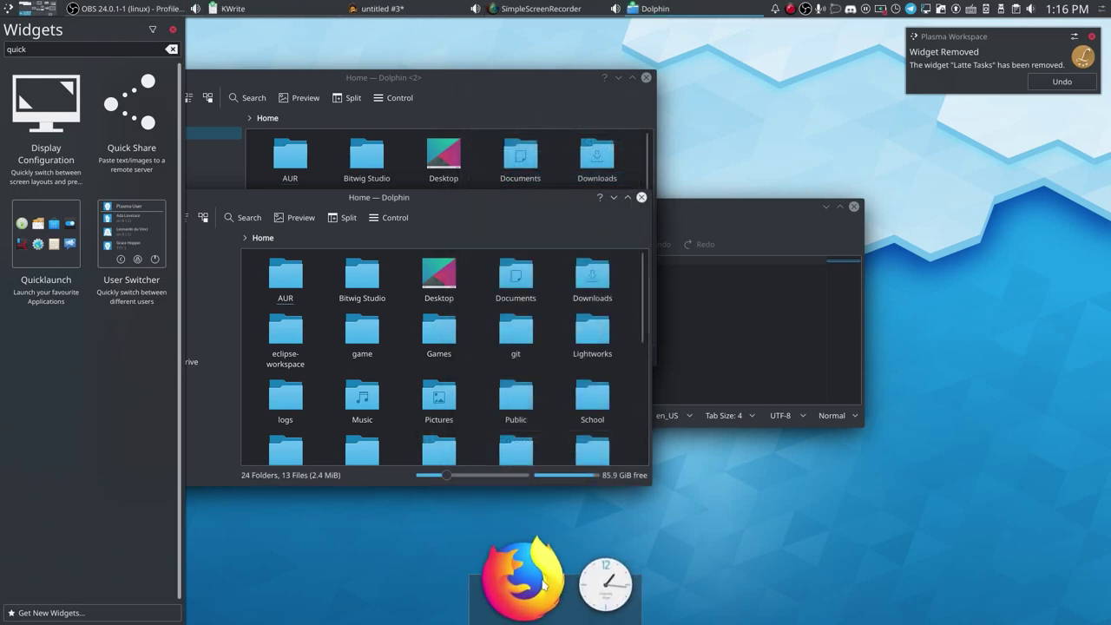
# Test the new Firefox launcher by opening Firefox windows from the dock.
pyautogui.click(545, 587)
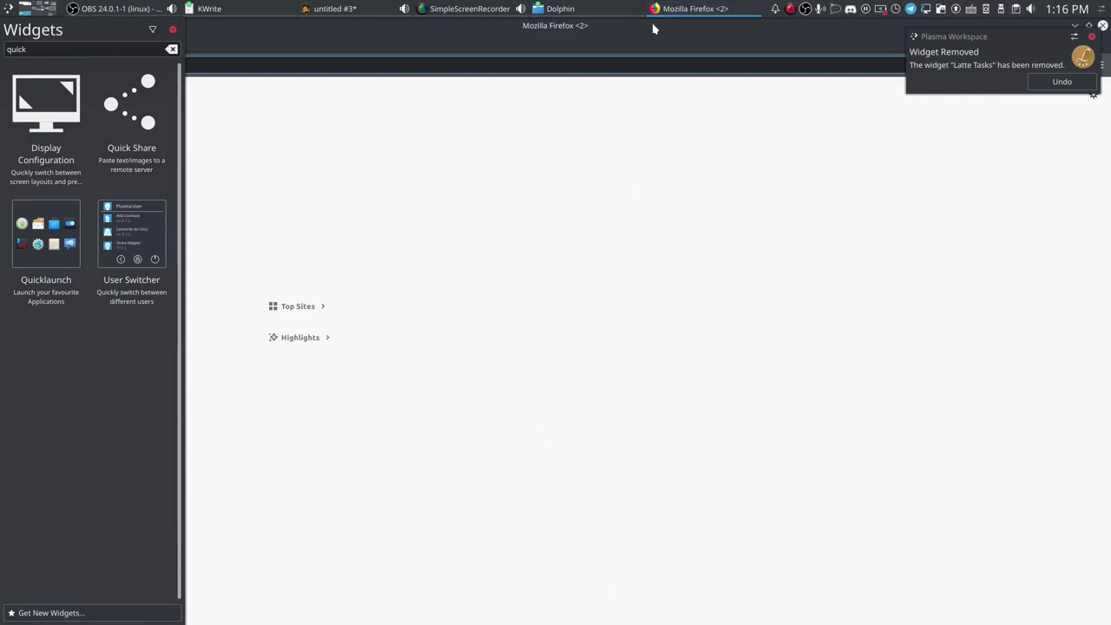
pyautogui.doubleClick(654, 29)
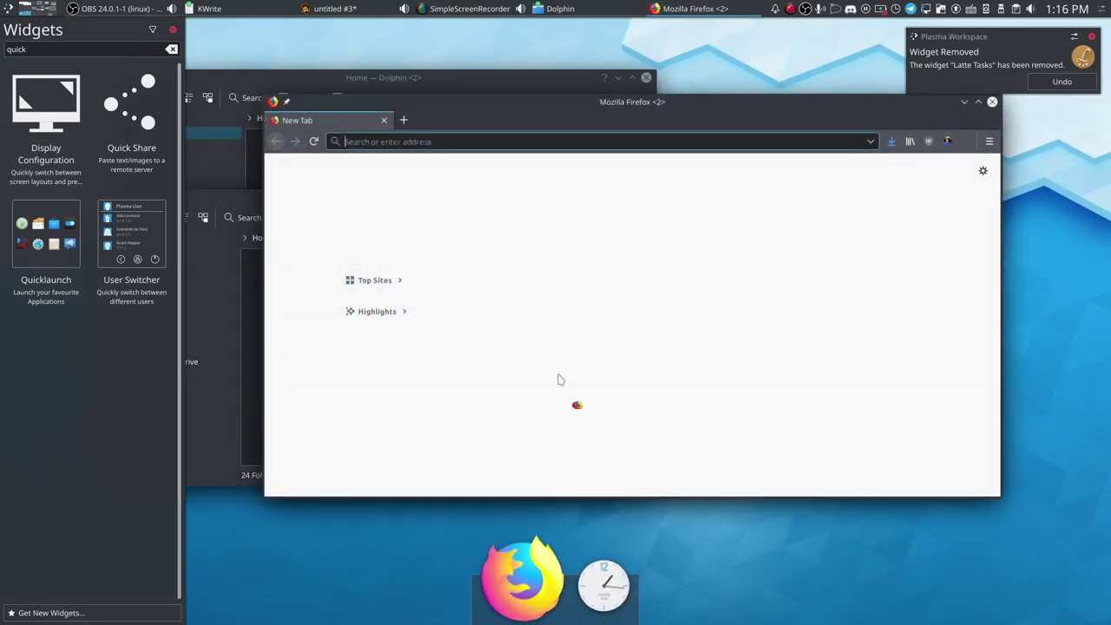
pyautogui.click(531, 594)
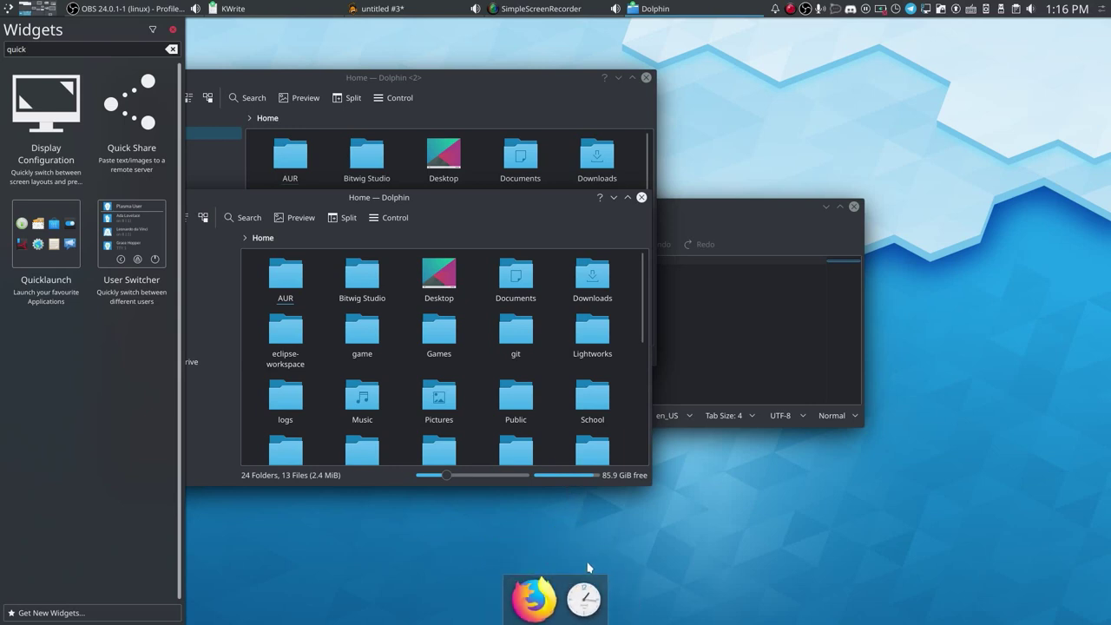
# In the dock's Appearance settings, set icon size to 59 px and adjust Zoom On Hover, then pull another Quicklaunch widget.
pyautogui.rightClick(585, 583)
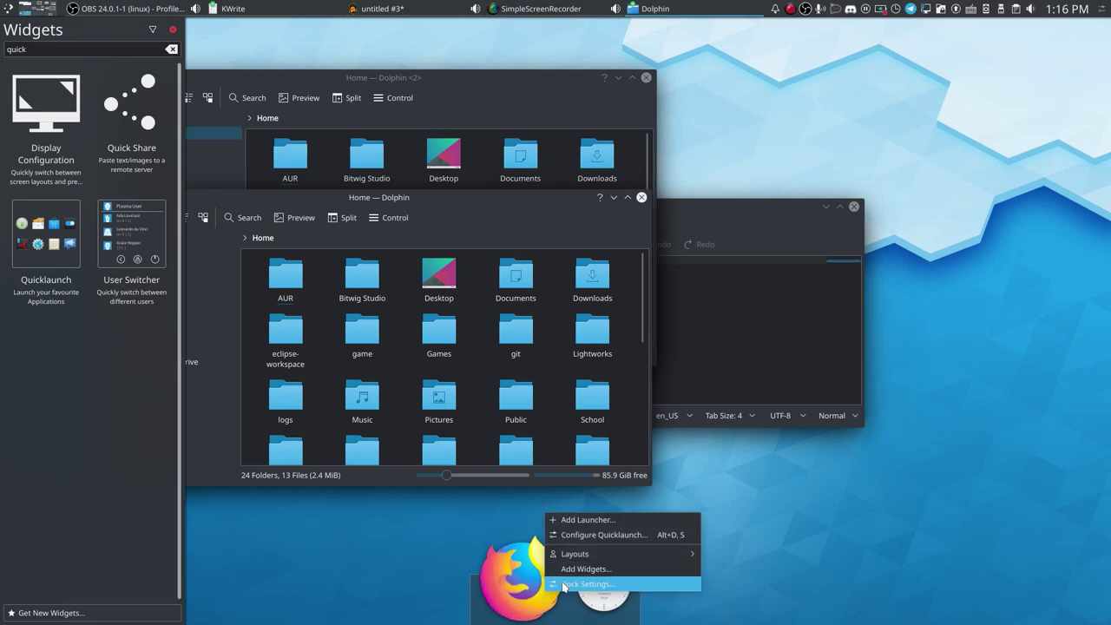
pyautogui.click(588, 585)
pyautogui.click(955, 55)
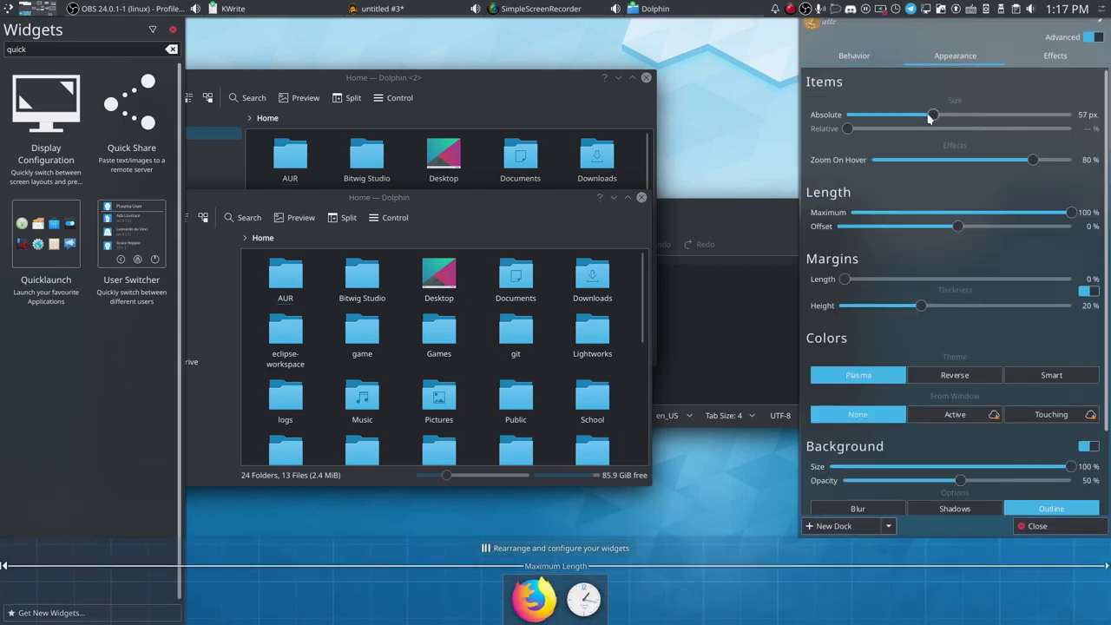
pyautogui.moveTo(909, 122); pyautogui.dragTo(913, 122)
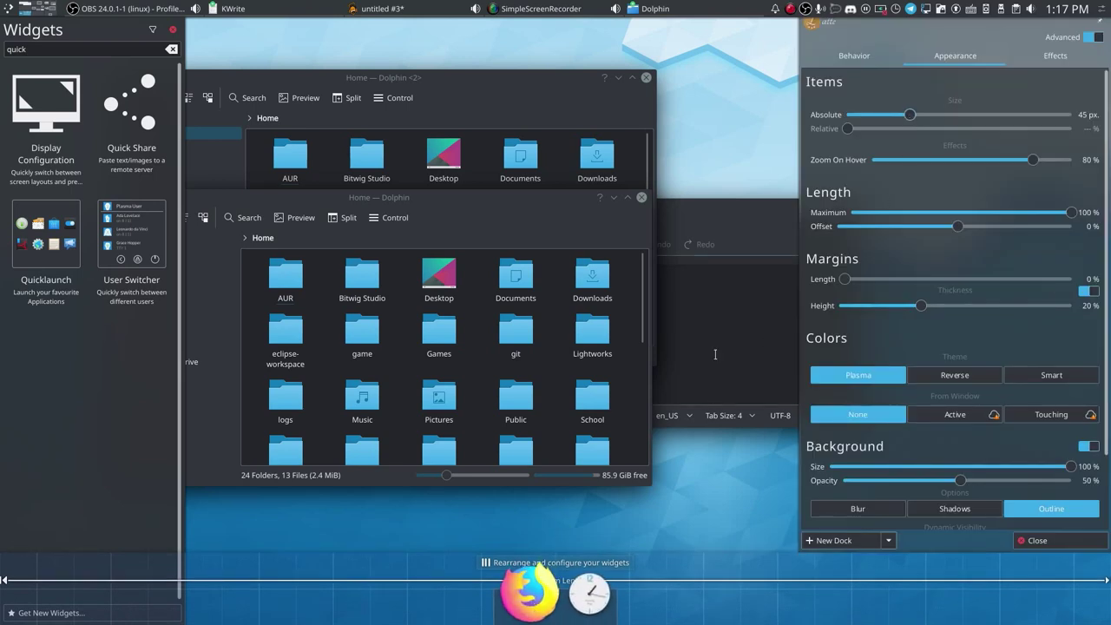
pyautogui.moveTo(1032, 160); pyautogui.dragTo(845, 167)
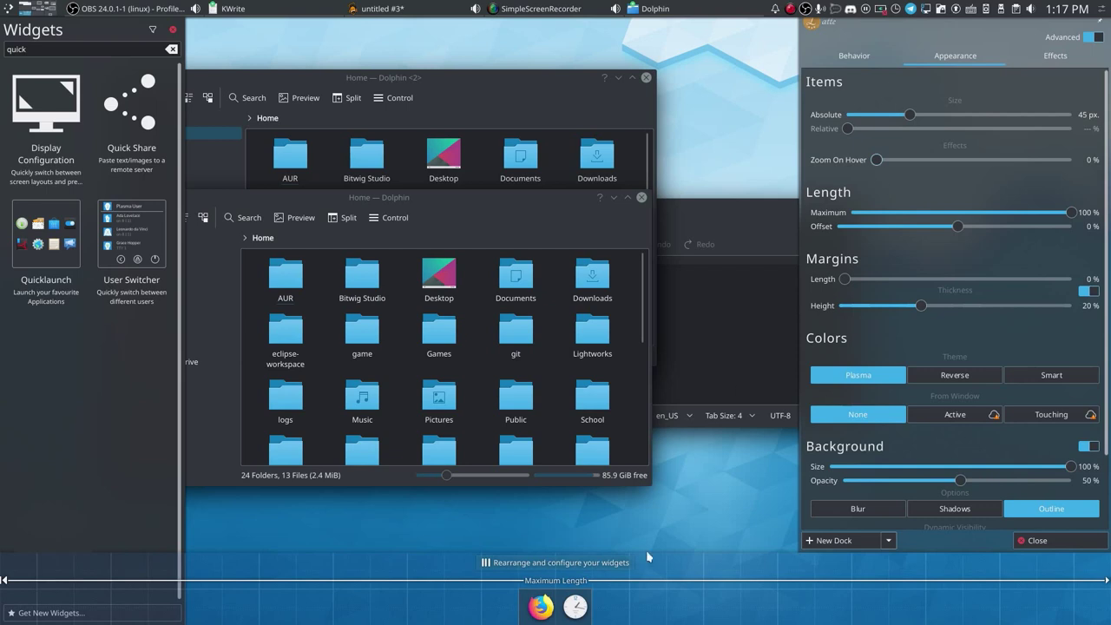
pyautogui.moveTo(910, 118); pyautogui.dragTo(936, 121)
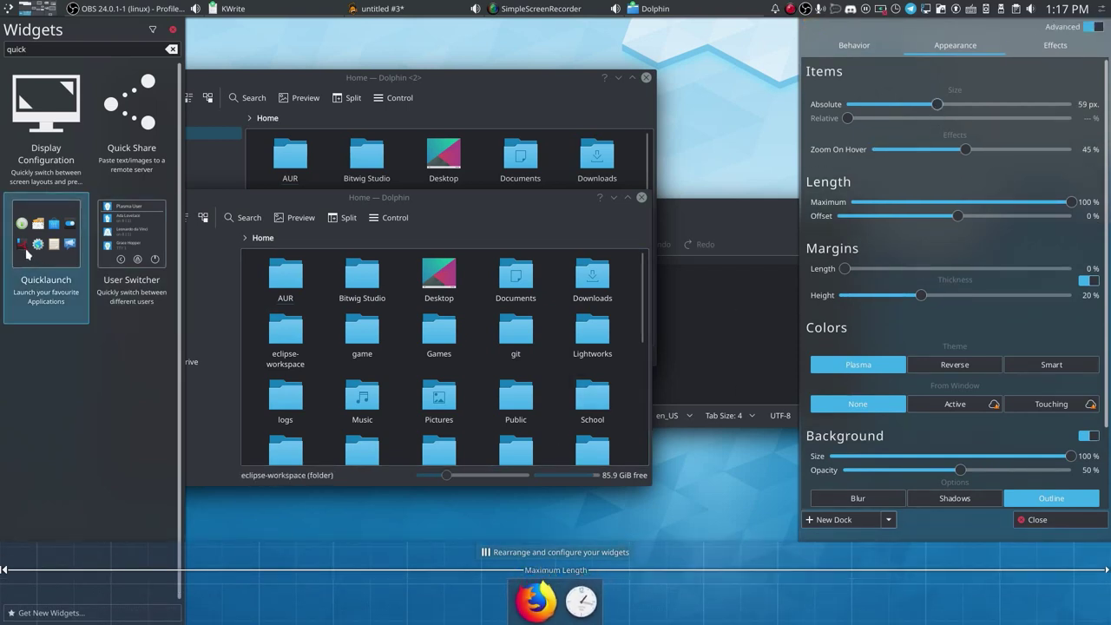
pyautogui.moveTo(48, 240); pyautogui.dragTo(382, 438)
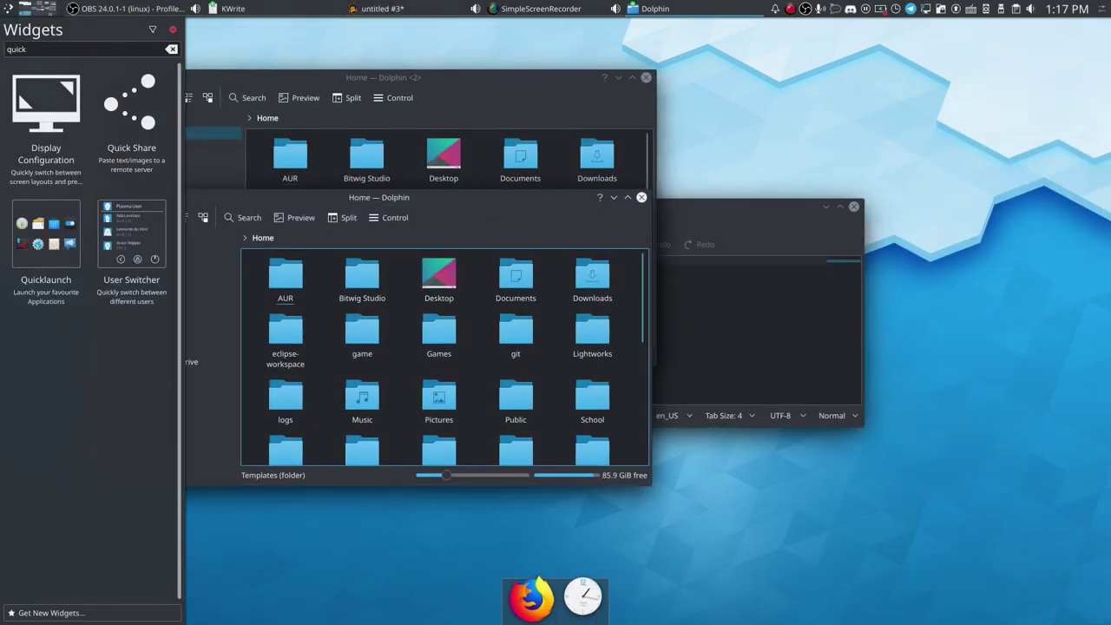
# Add KWrite ('kwri') and MuseScore 3 ('mu') launchers to the Quicklaunch widget beside Firefox.
pyautogui.rightClick(555, 598)
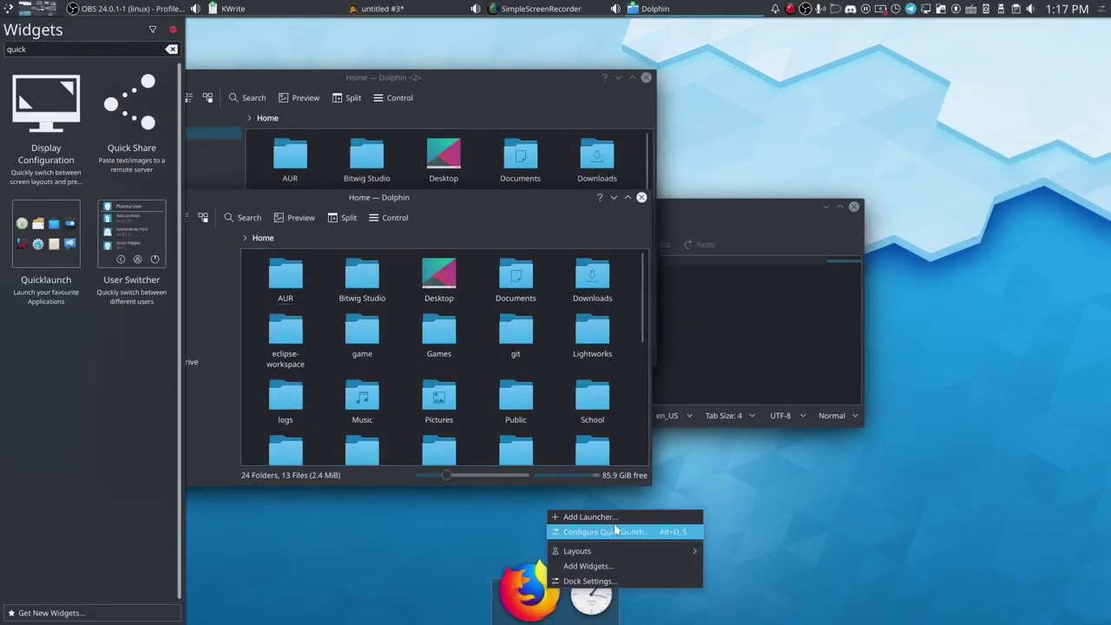
pyautogui.click(608, 518)
pyautogui.write('kwri')
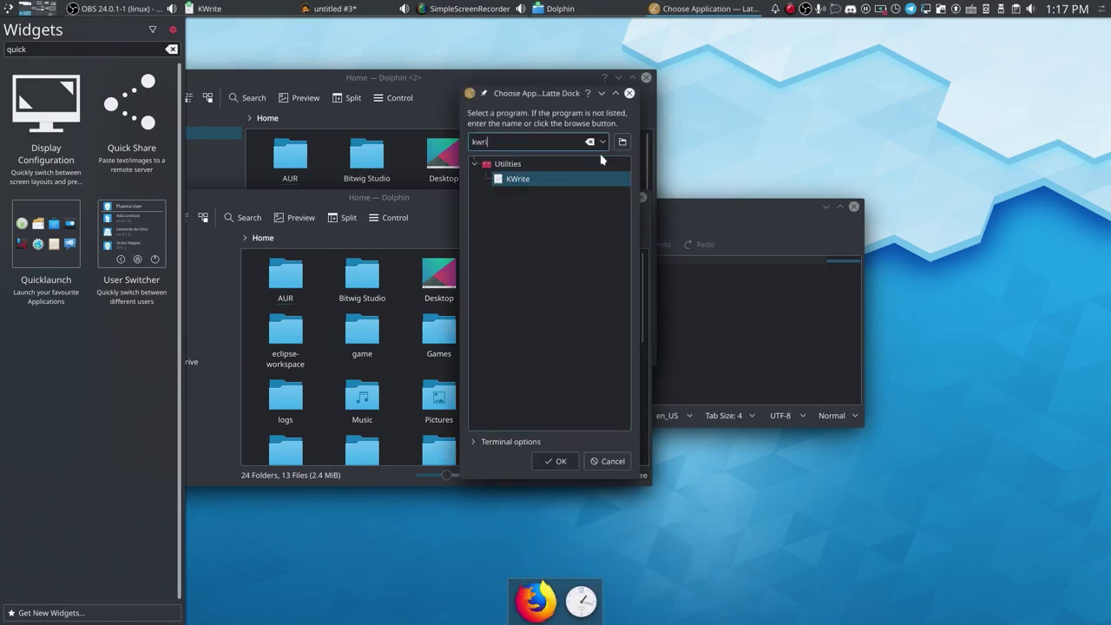
pyautogui.press('Return')
pyautogui.rightClick(518, 610)
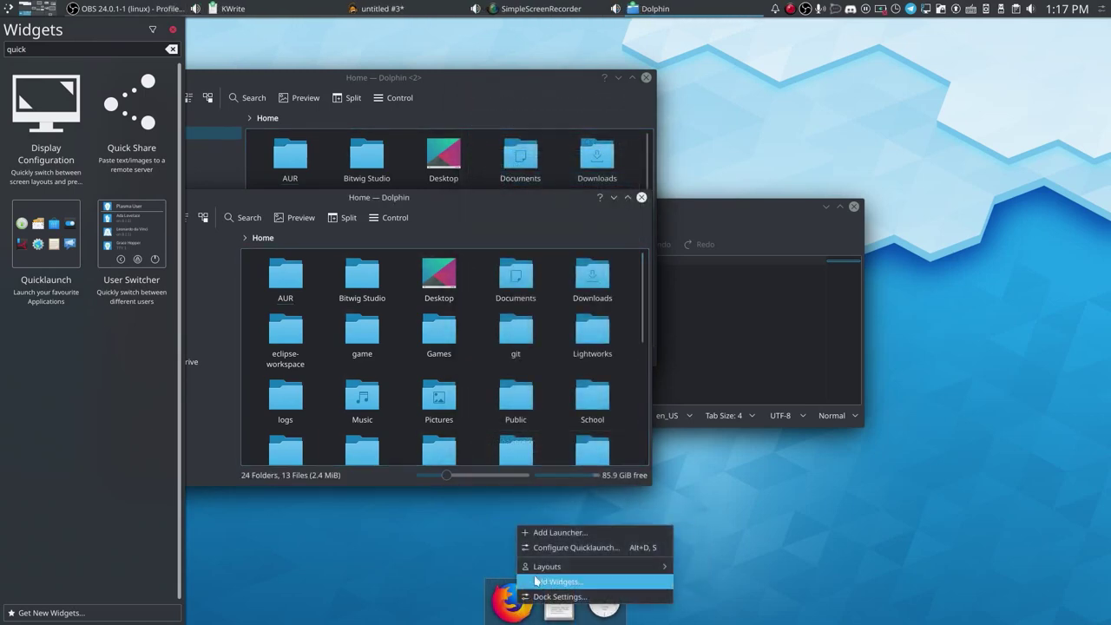
pyautogui.click(539, 527)
pyautogui.write('muses')
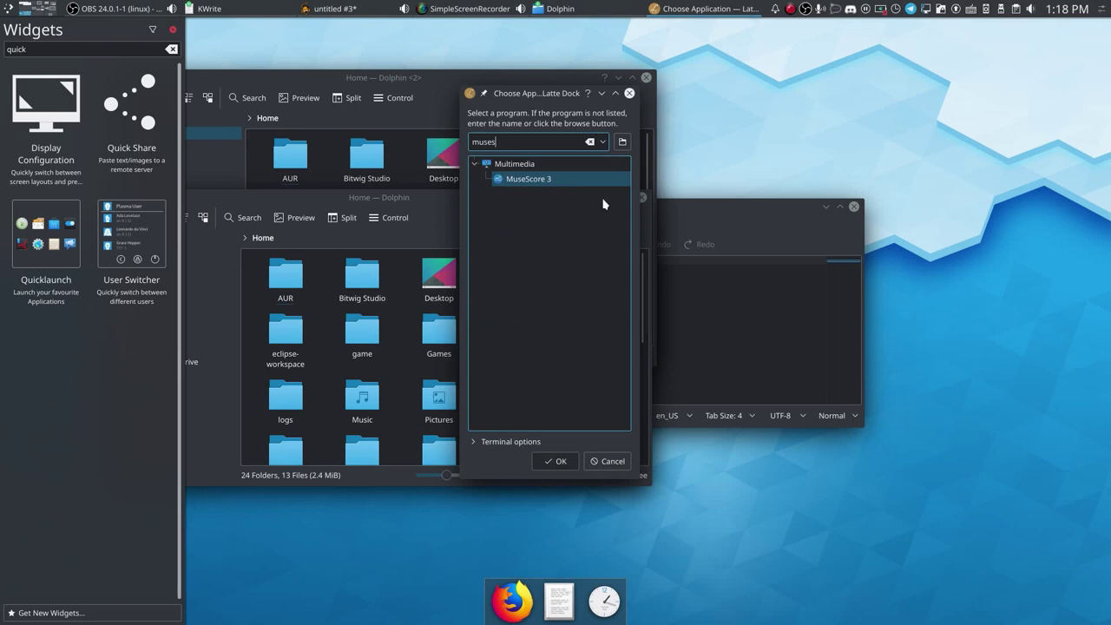
pyautogui.press('Return')
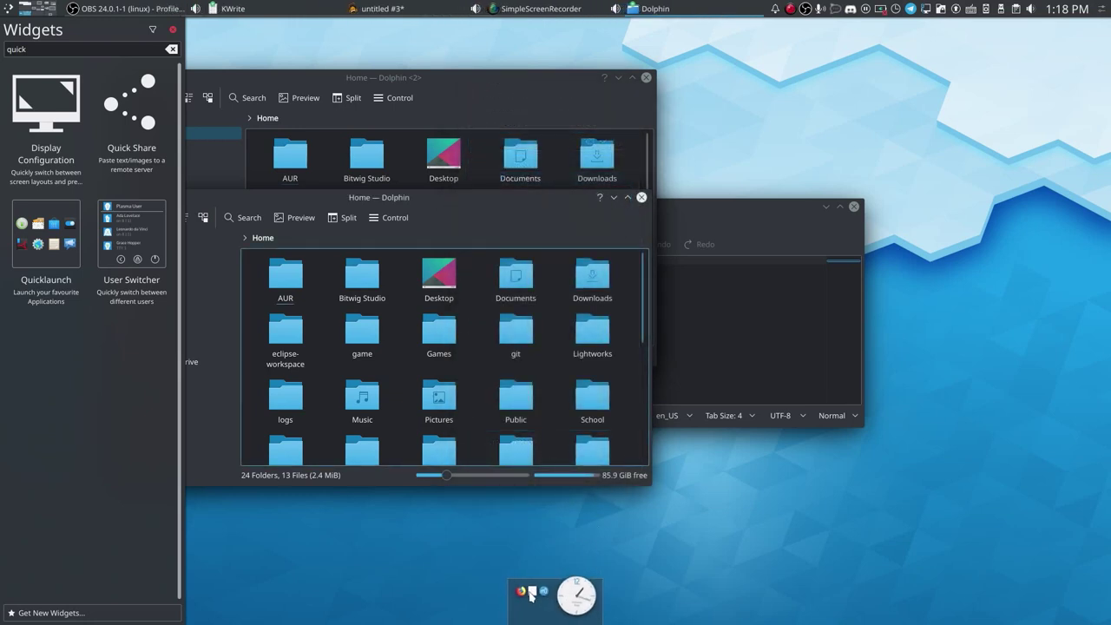
pyautogui.rightClick(538, 595)
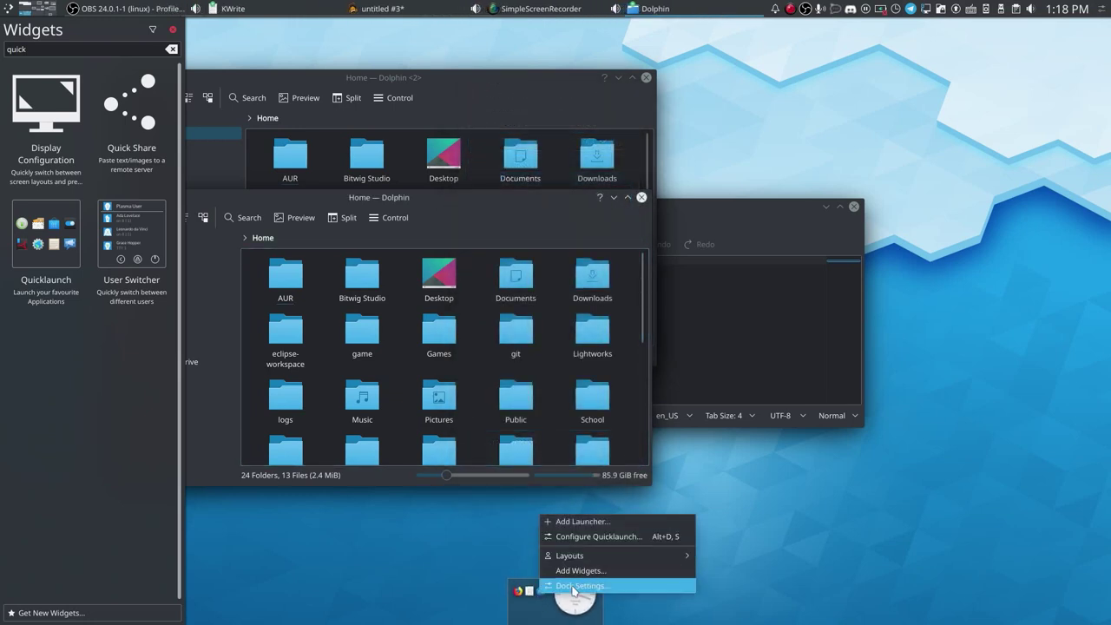
# Set the dock's Items Absolute size to 63 px in the Appearance settings.
pyautogui.click(579, 586)
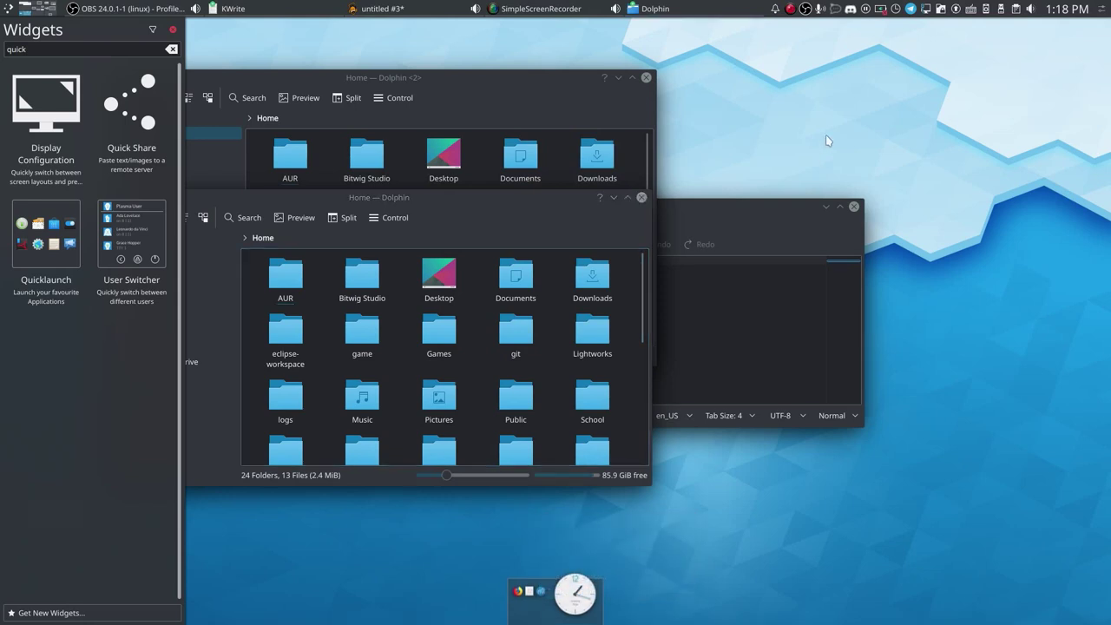
pyautogui.click(929, 54)
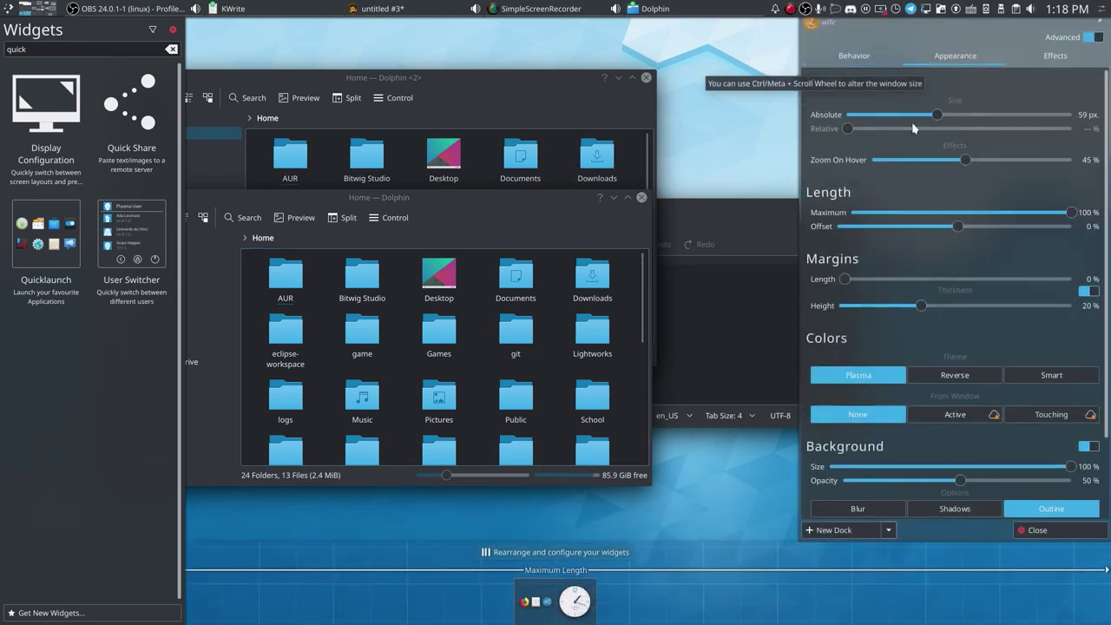
pyautogui.moveTo(921, 117); pyautogui.dragTo(944, 116)
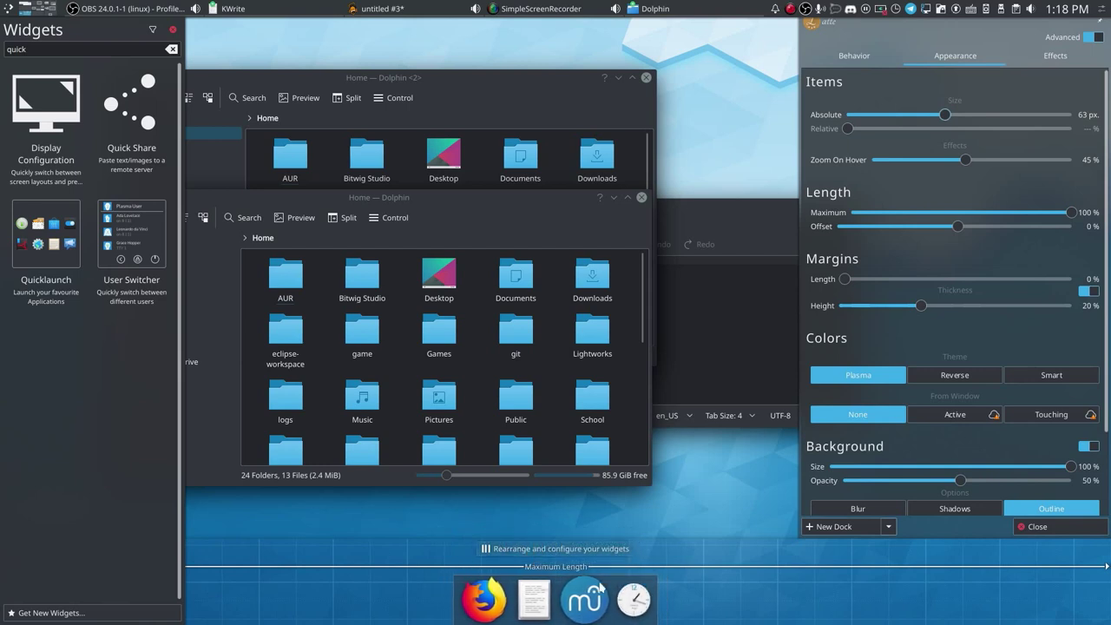
# Remove the combined Quicklaunch widget and place a fresh Quicklaunch widget on the dock.
pyautogui.rightClick(533, 601)
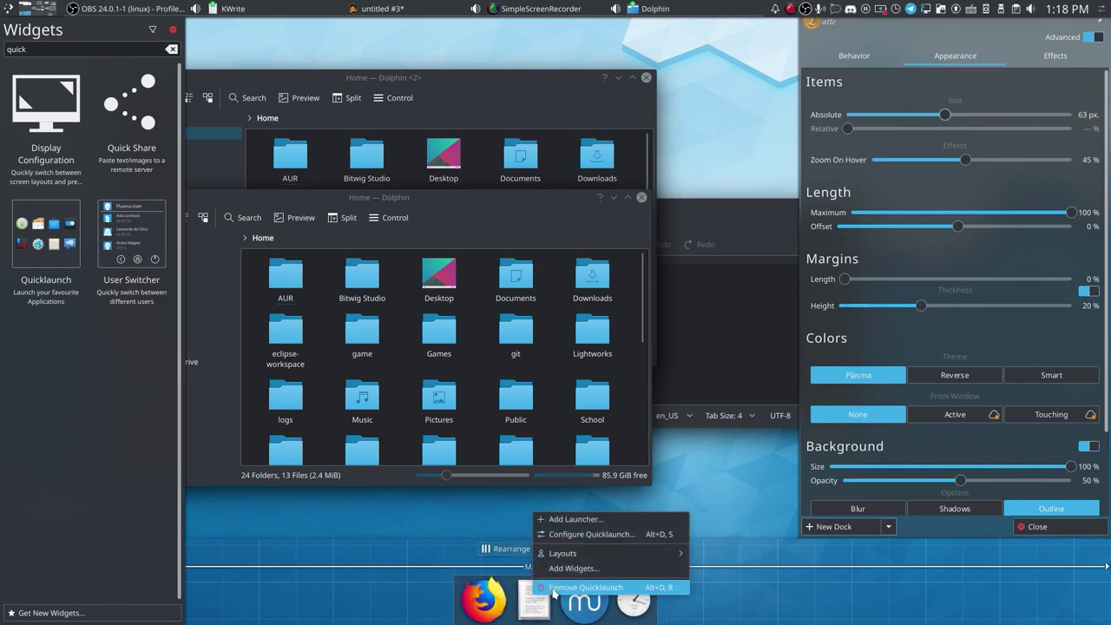
pyautogui.click(586, 587)
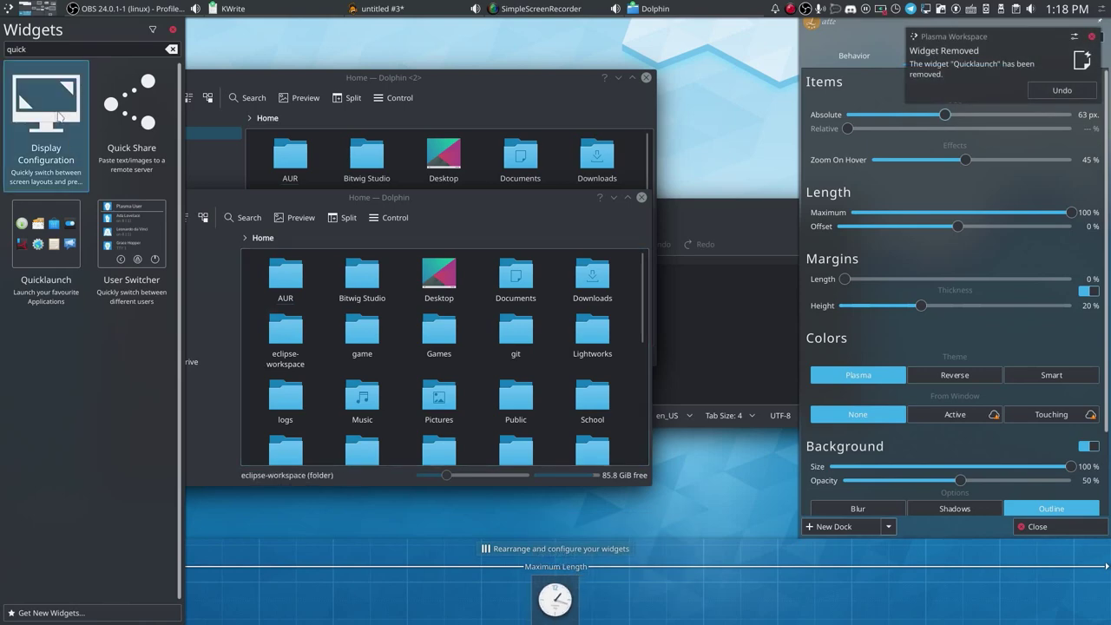
pyautogui.moveTo(52, 255); pyautogui.dragTo(408, 564)
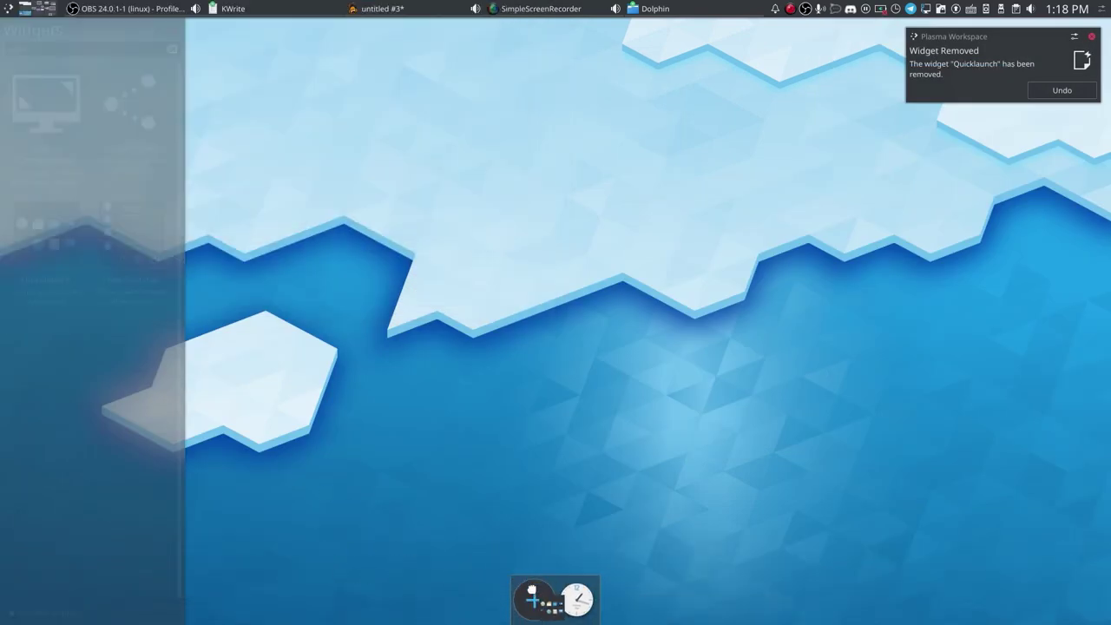
pyautogui.moveTo(533, 593); pyautogui.dragTo(573, 603)
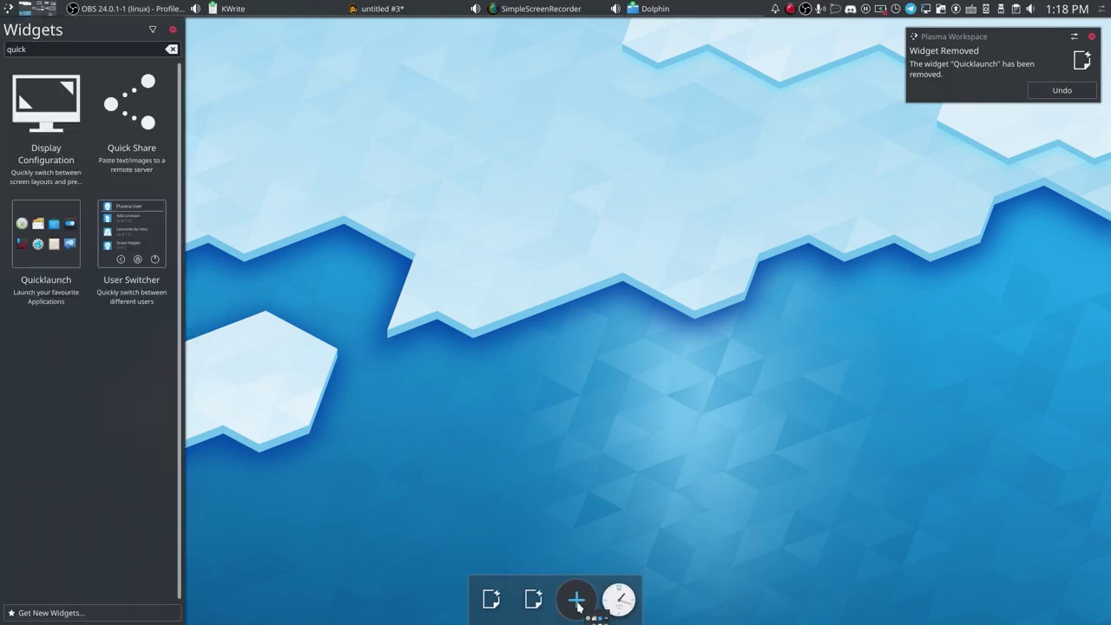
# Add Firefox ('fi'), KWrite ('kw') and MuseScore 3 ('muse') launchers to the new Quicklaunch widget.
pyautogui.rightClick(488, 595)
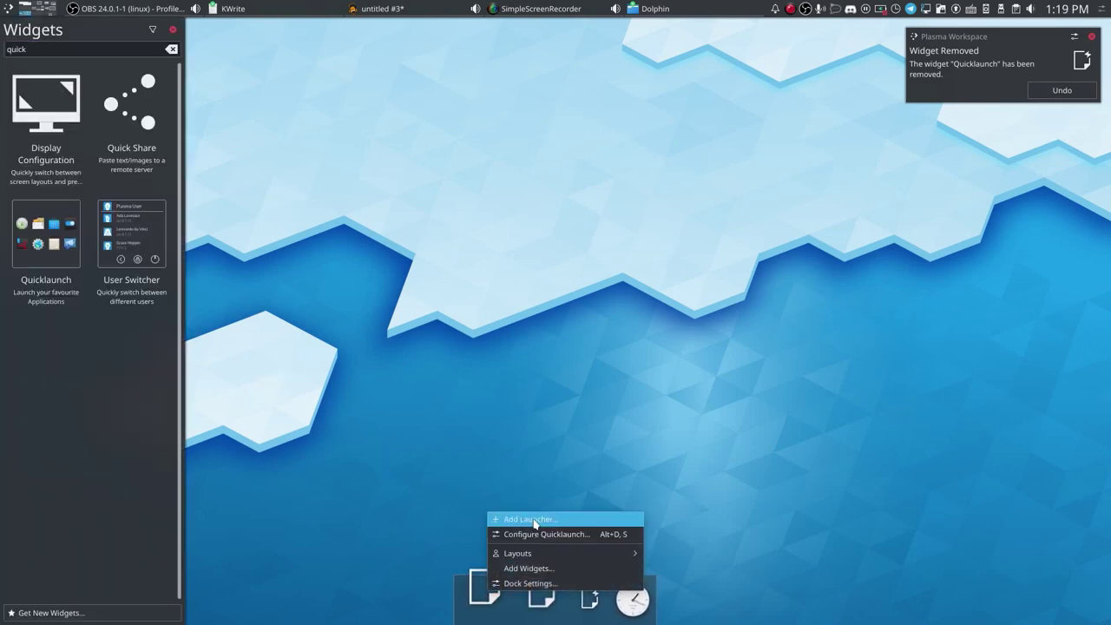
pyautogui.click(533, 521)
pyautogui.write('fir')
pyautogui.press('Return')
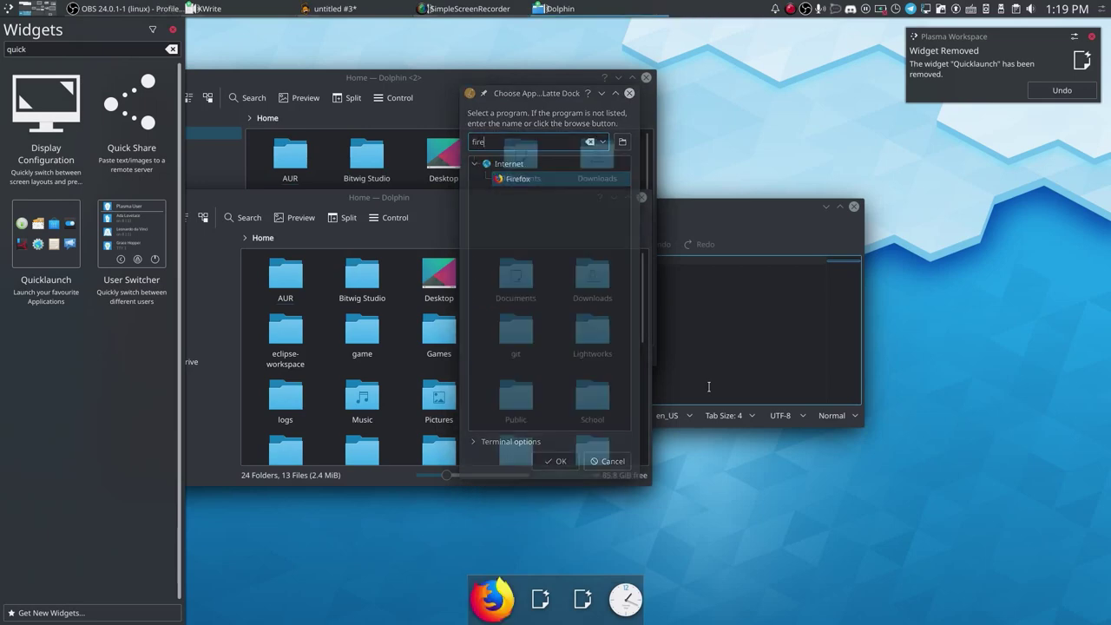
pyautogui.rightClick(486, 599)
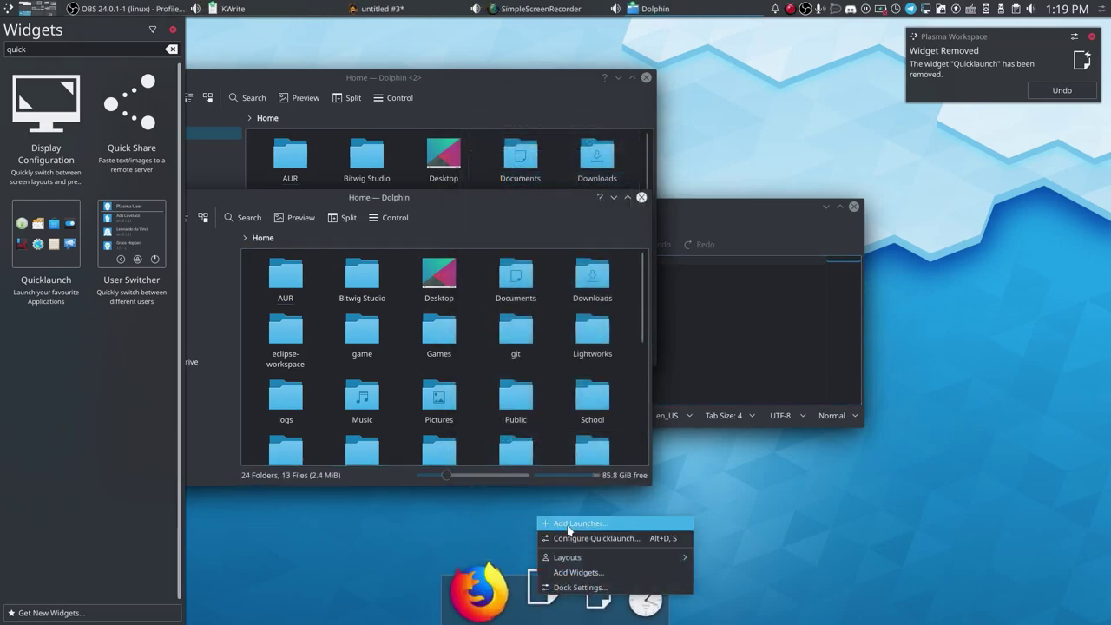
pyautogui.click(555, 515)
pyautogui.write('kwr')
pyautogui.press('Return')
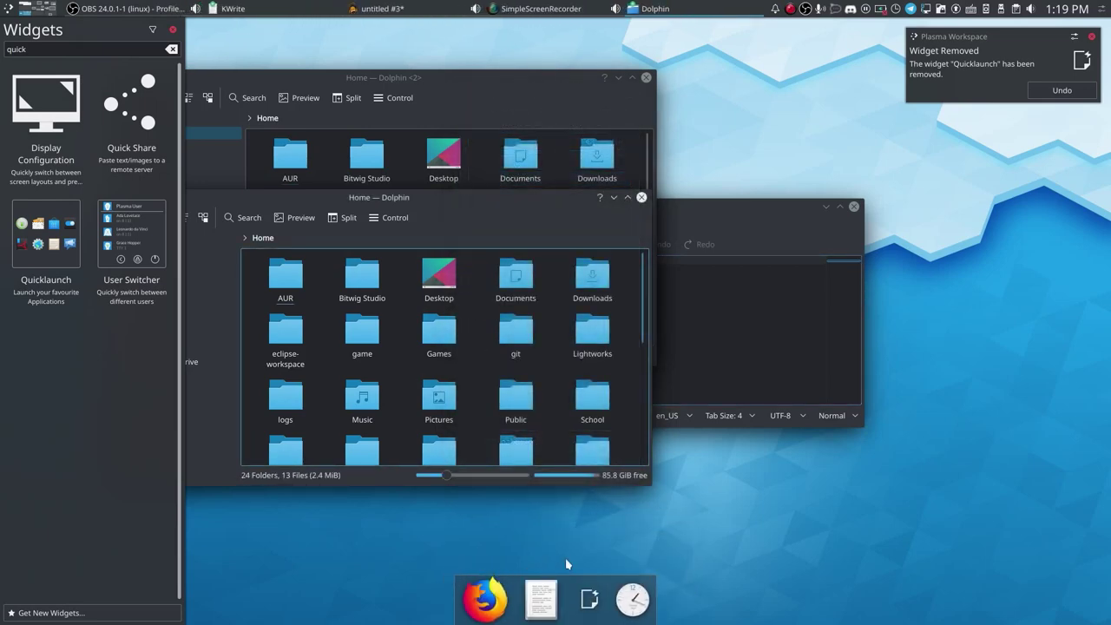
pyautogui.rightClick(596, 590)
pyautogui.click(560, 517)
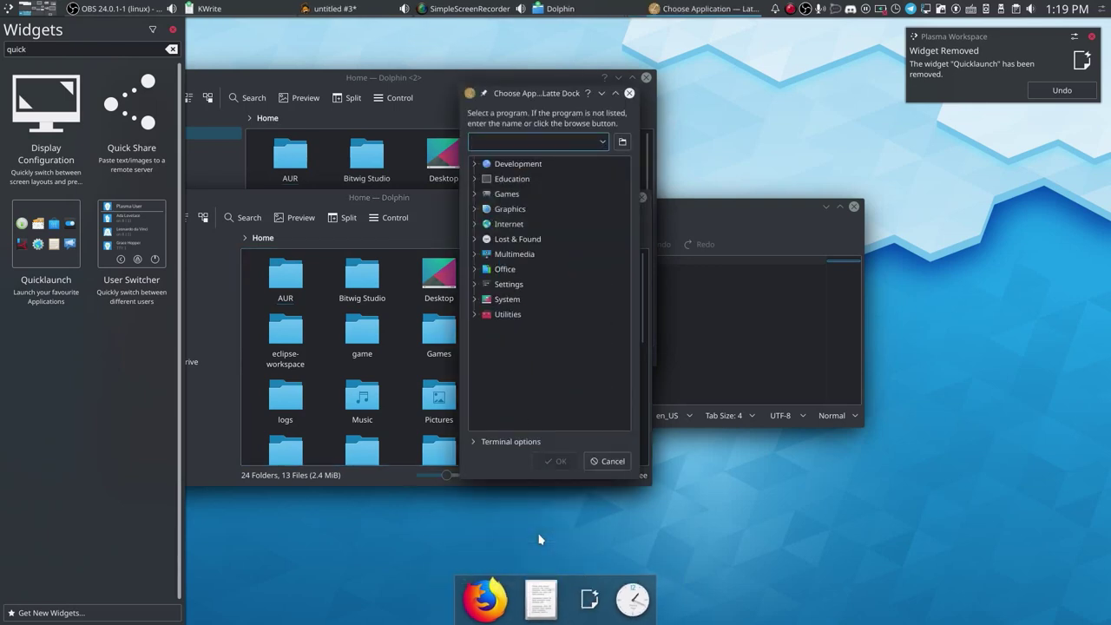
pyautogui.write('muse')
pyautogui.press('Return')
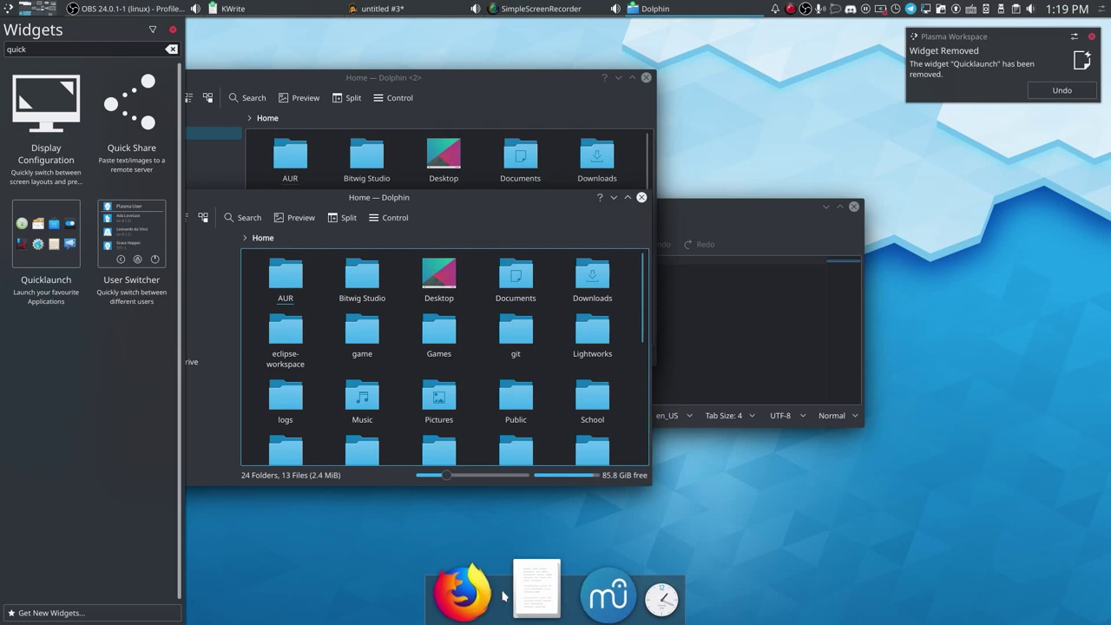
# Through Edit Dock's Appearance settings, set the Items Absolute size to 58 px.
pyautogui.rightClick(538, 591)
pyautogui.click(546, 581)
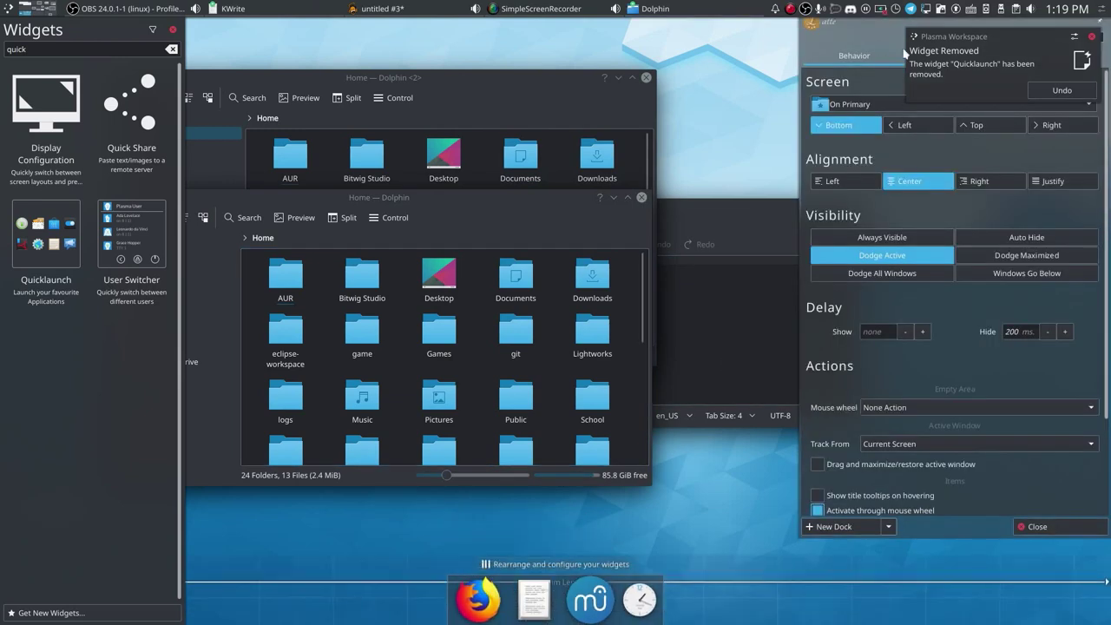
pyautogui.click(954, 55)
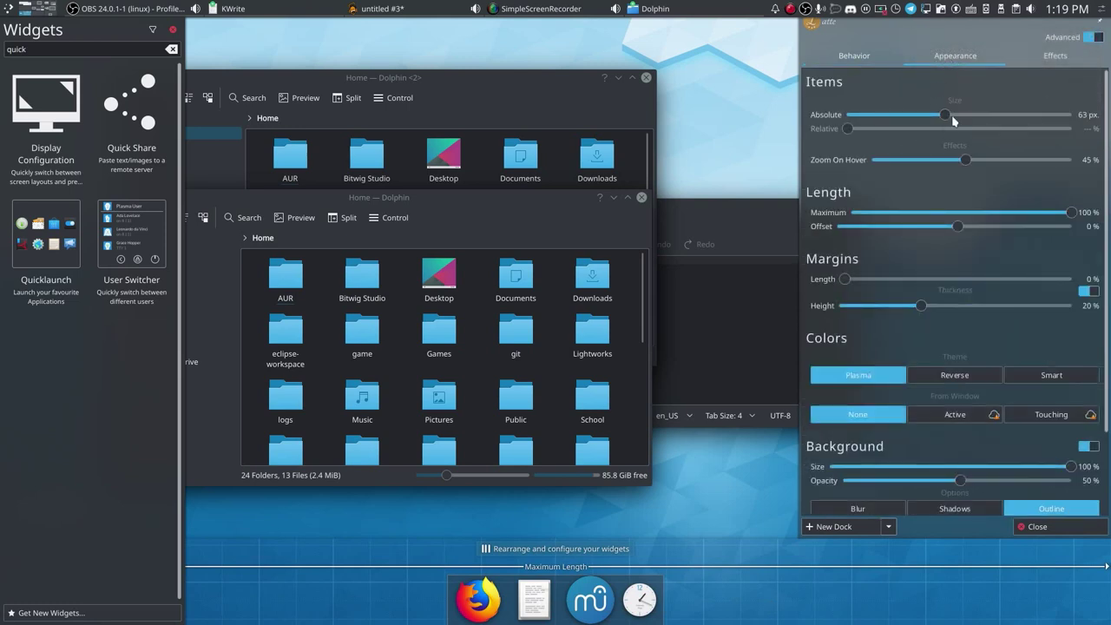
pyautogui.moveTo(953, 122); pyautogui.dragTo(913, 114)
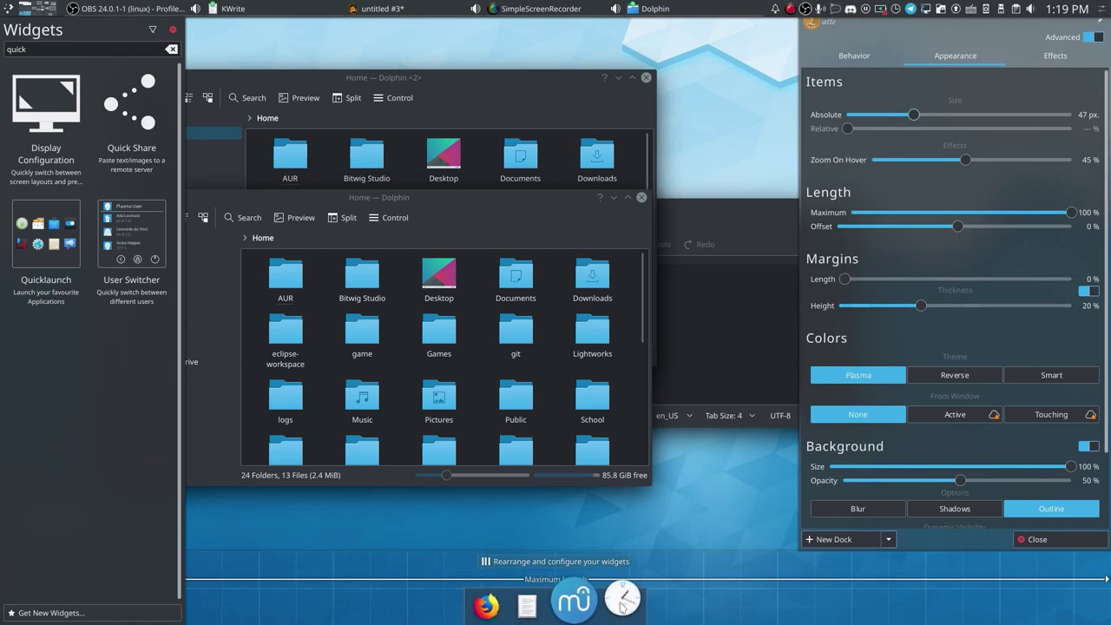
pyautogui.scroll(6, 622, 606)
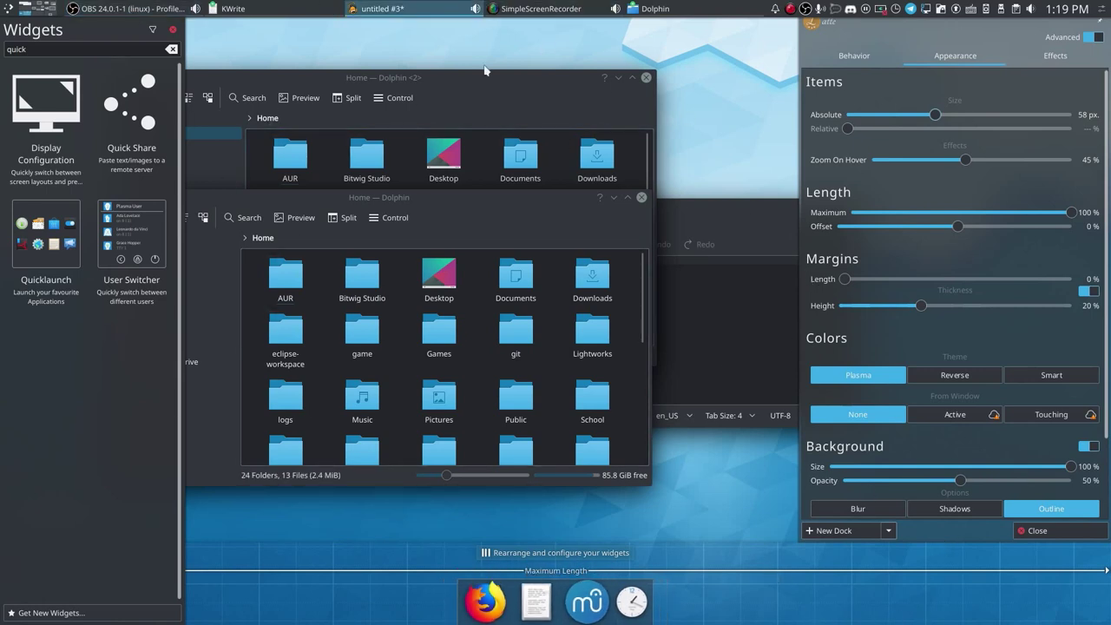
# Remove the Analog Clock from the dock, then close the widget panel, notification and dock settings.
pyautogui.rightClick(636, 599)
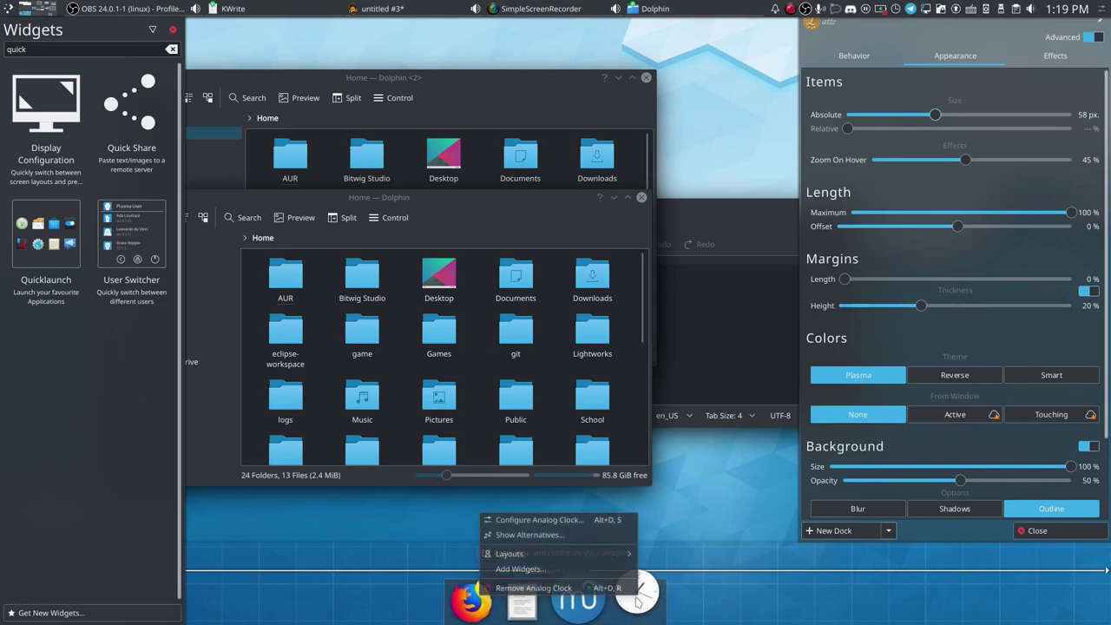
pyautogui.click(619, 591)
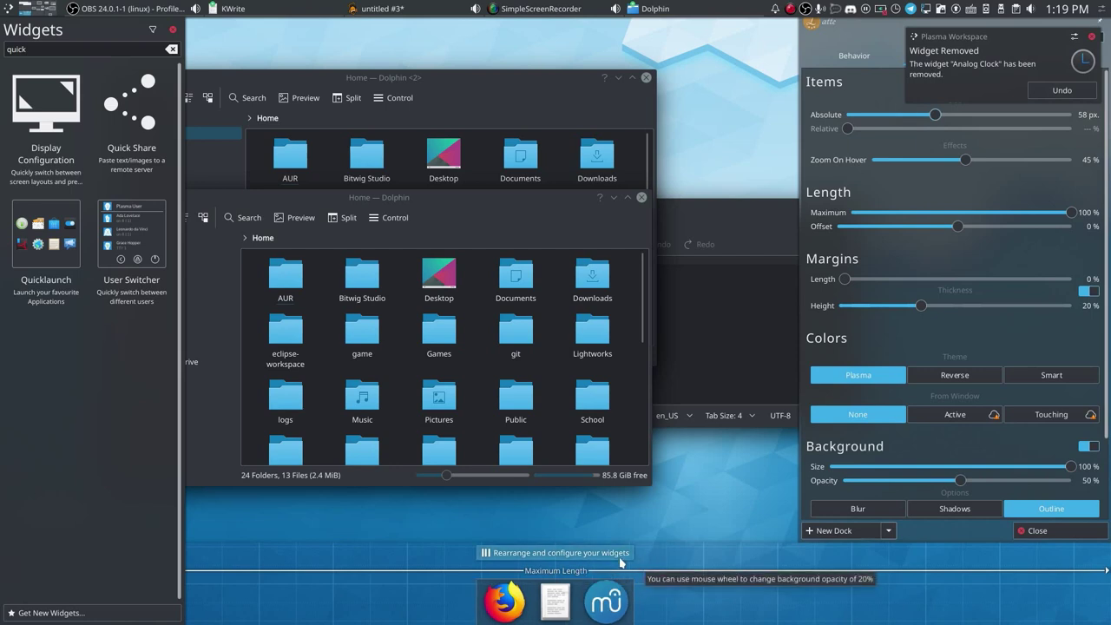
pyautogui.click(175, 32)
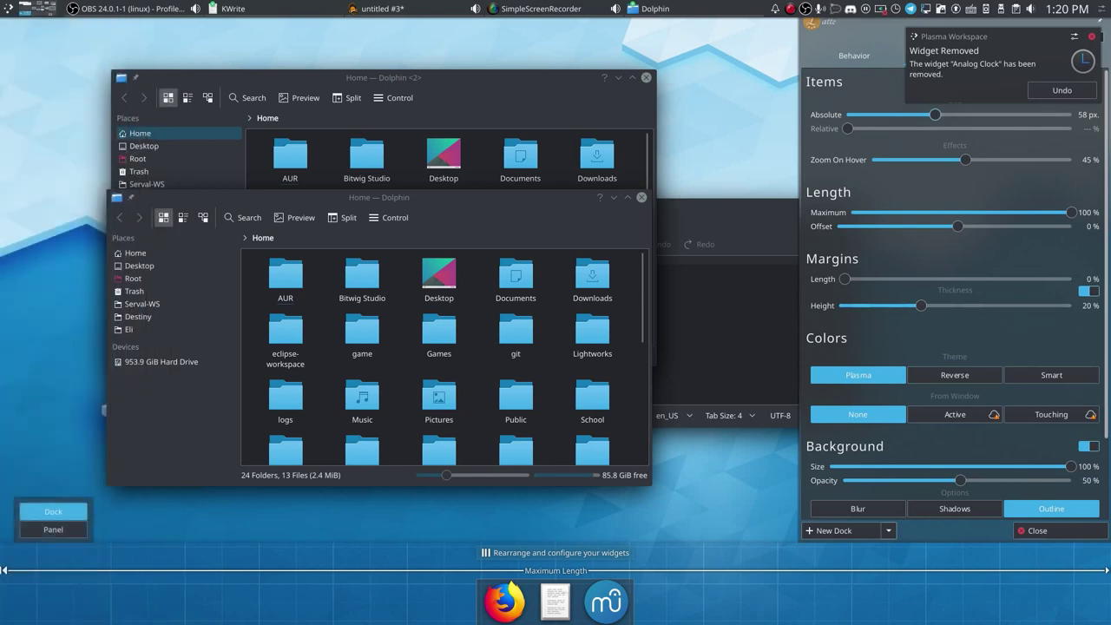
pyautogui.click(1092, 36)
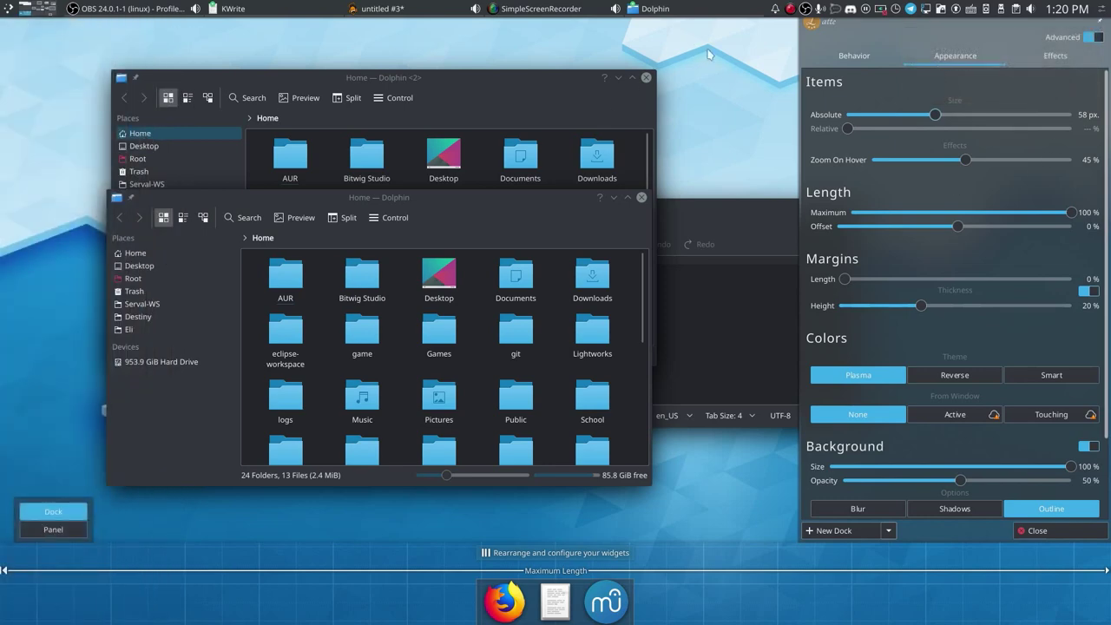
pyautogui.click(722, 112)
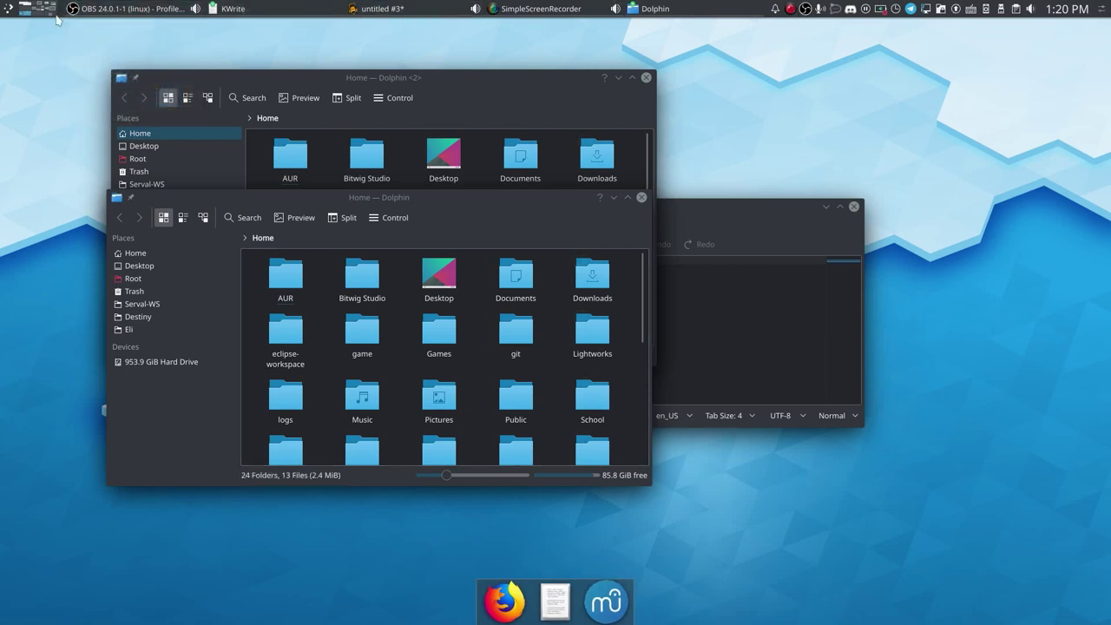
# Close the Dolphin windows, then test the KWrite dock launcher and close its window.
pyautogui.click(642, 197)
pyautogui.click(855, 207)
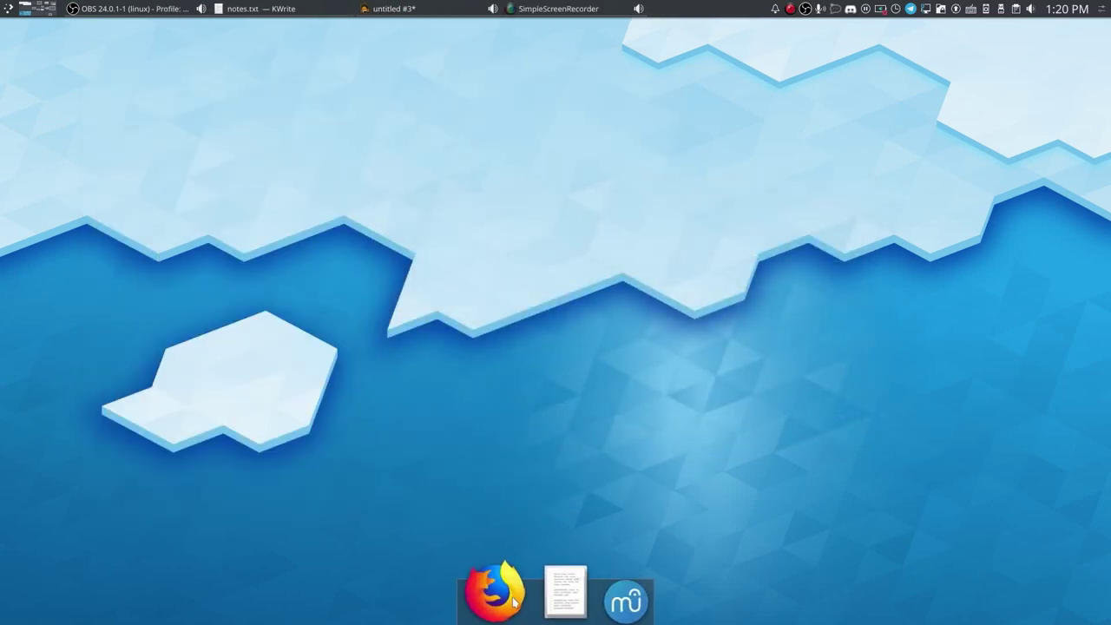
pyautogui.click(565, 594)
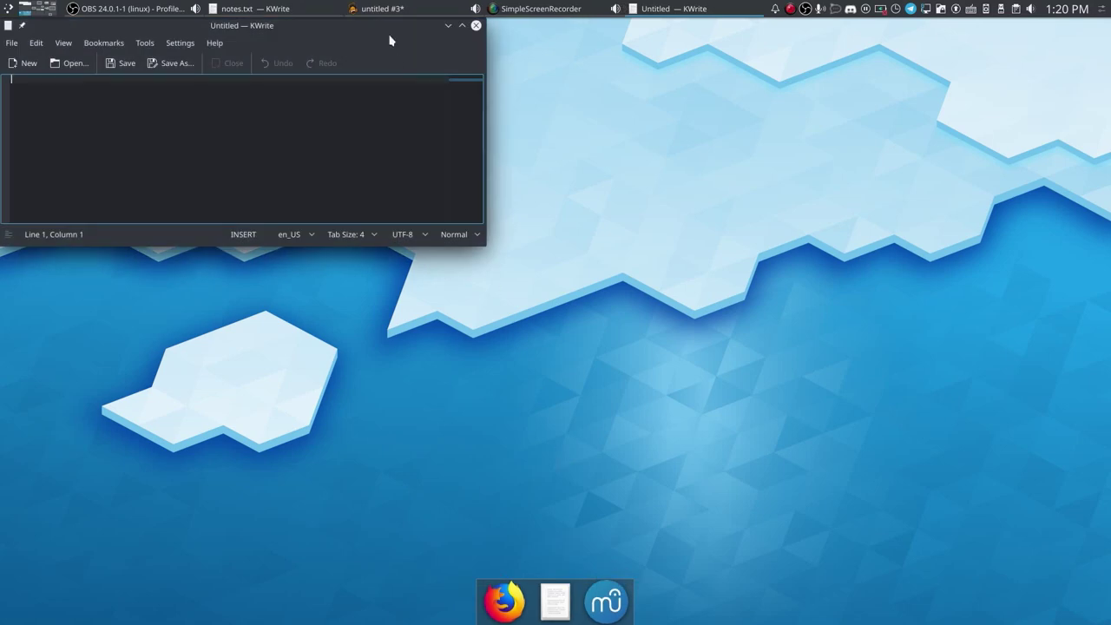
pyautogui.moveTo(390, 41); pyautogui.dragTo(569, 354)
pyautogui.hotkey('alt', 'F4')
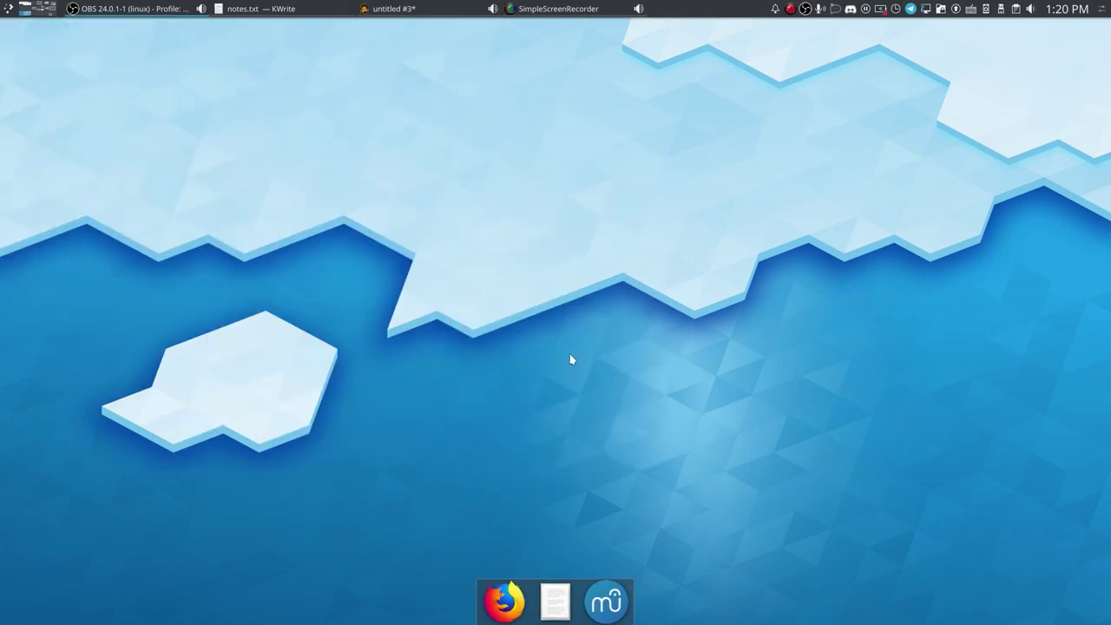
# Launch Firefox from the dock and scroll through the KDE/latte-dock GitHub README.
pyautogui.click(492, 608)
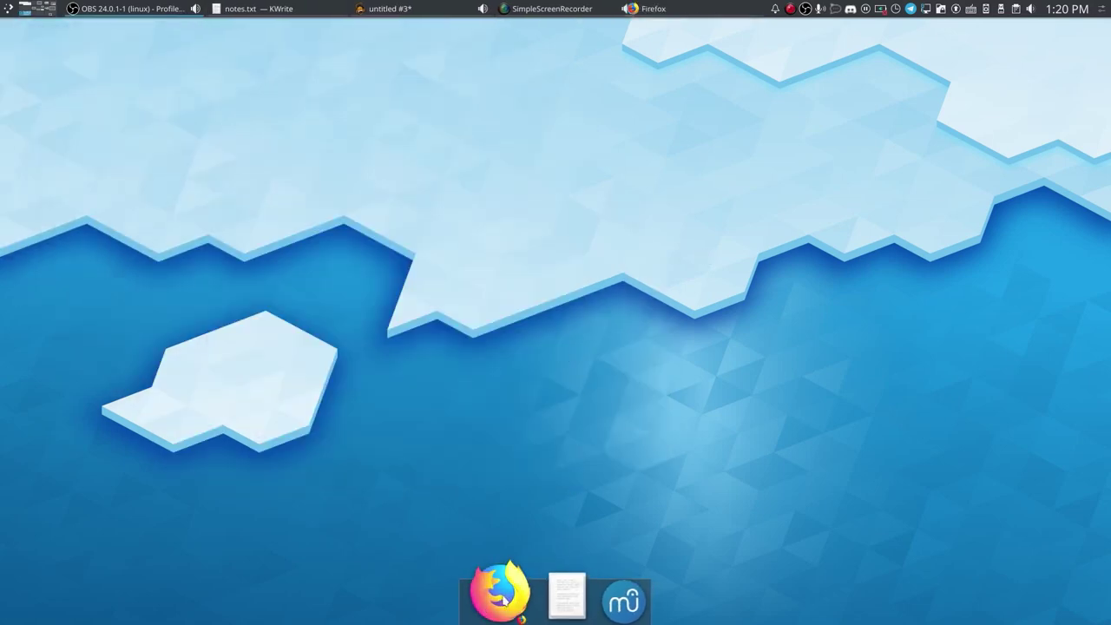
pyautogui.scroll(-5, 306, 340)
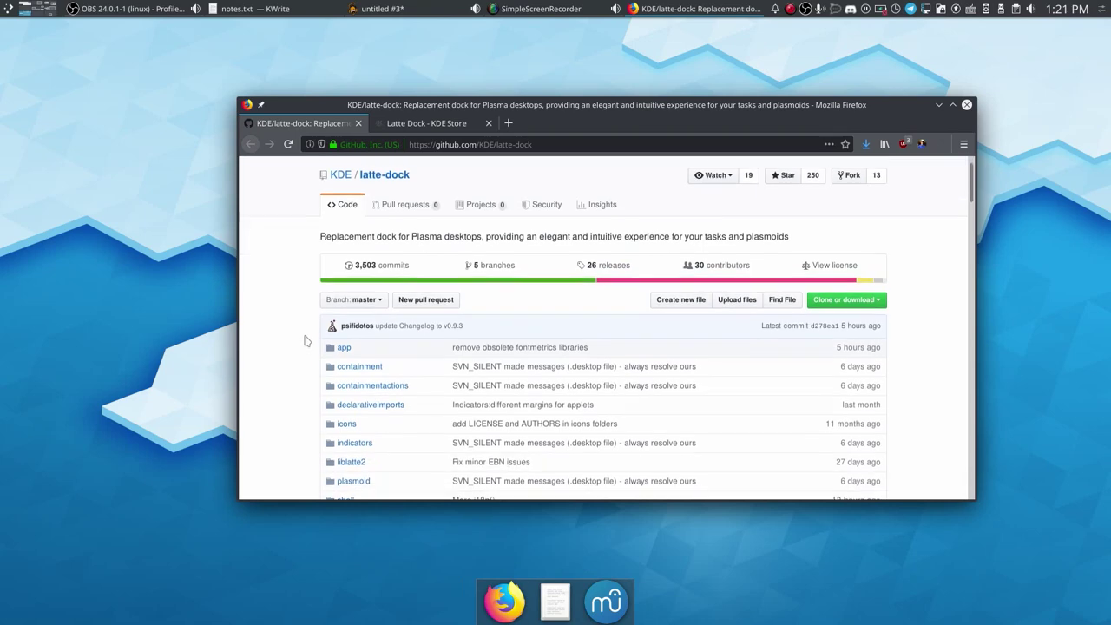
pyautogui.scroll(-8, 306, 323)
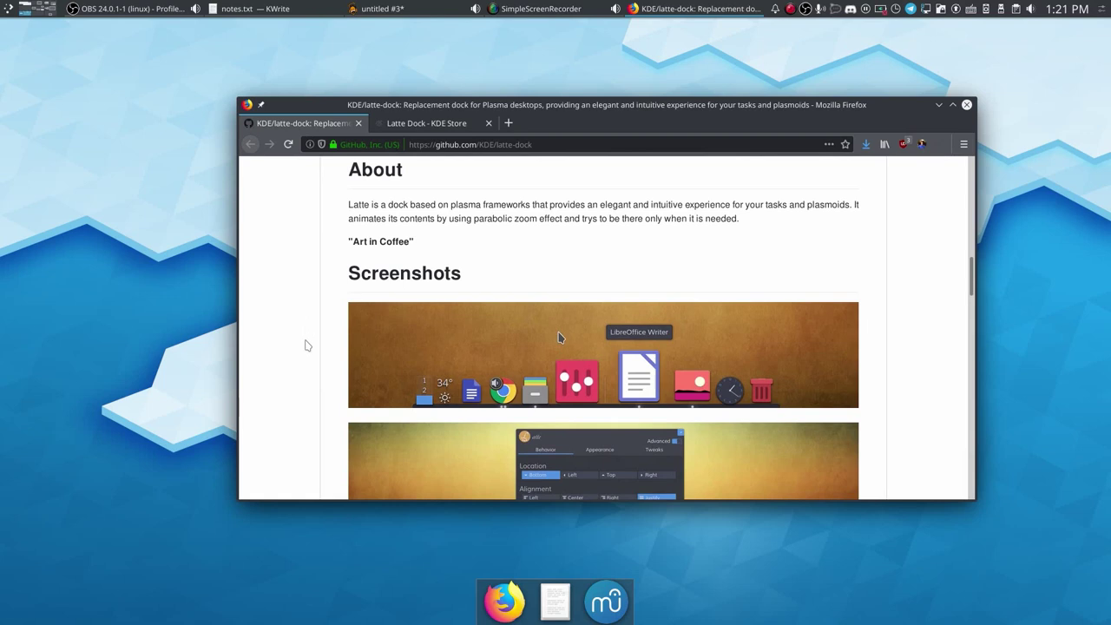
pyautogui.scroll(-10, 305, 345)
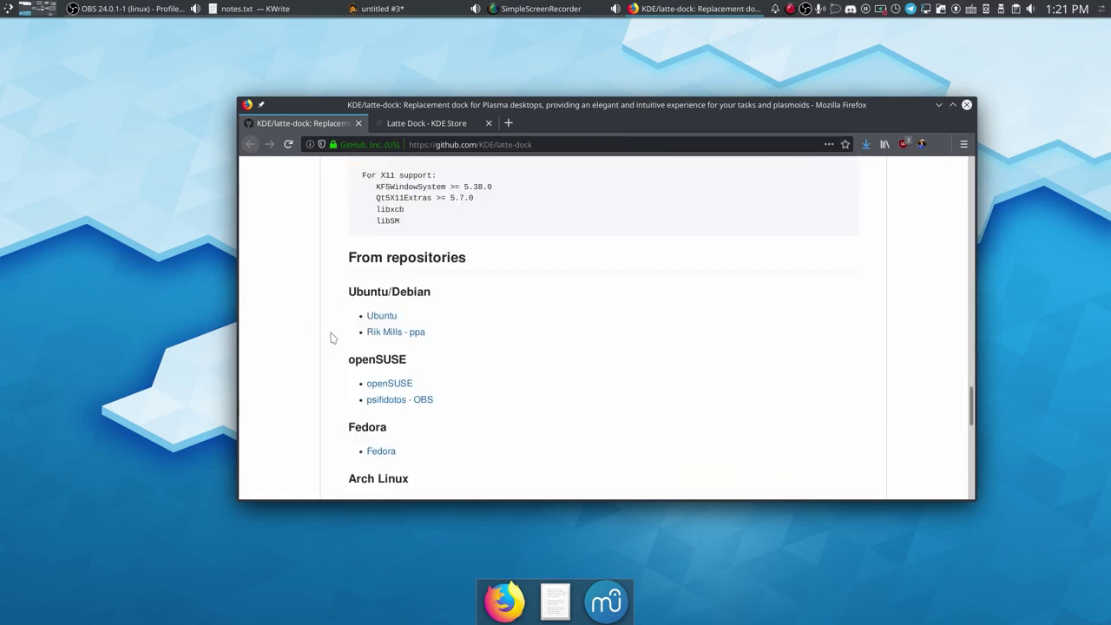
pyautogui.scroll(-10, 331, 337)
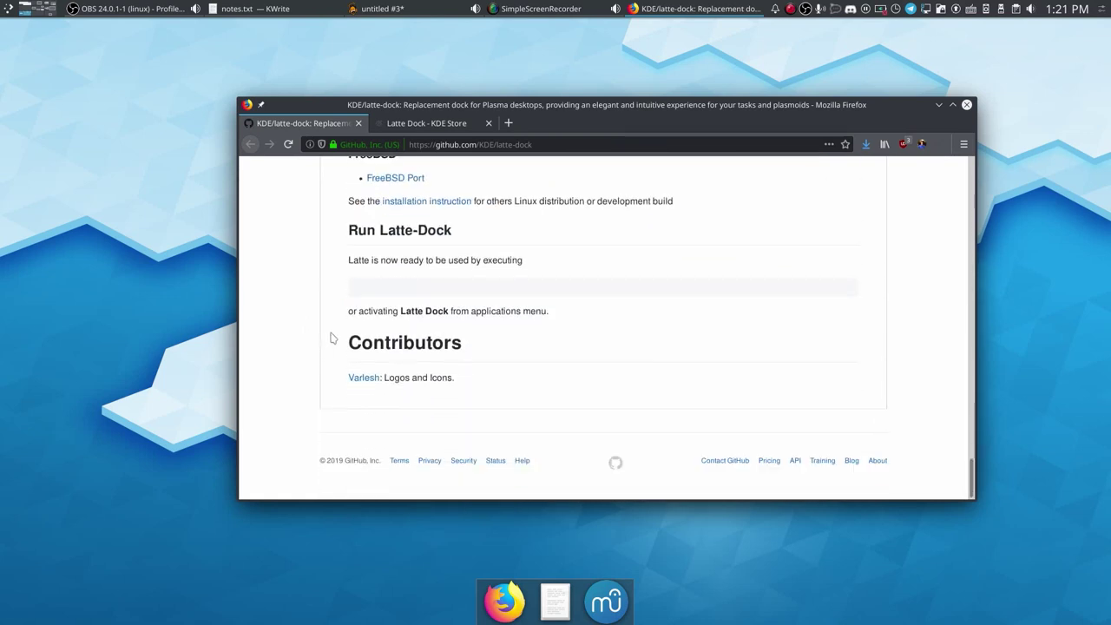
# Show the Files list on the Latte Dock KDE Store page, then start a new tab.
pyautogui.click(403, 122)
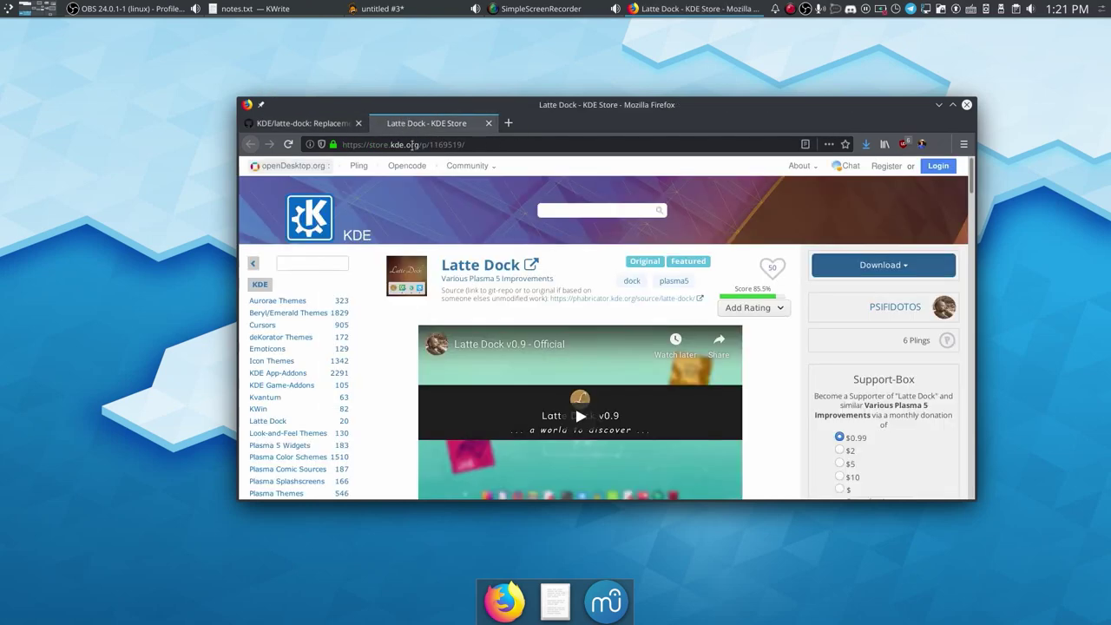
pyautogui.scroll(-3, 408, 337)
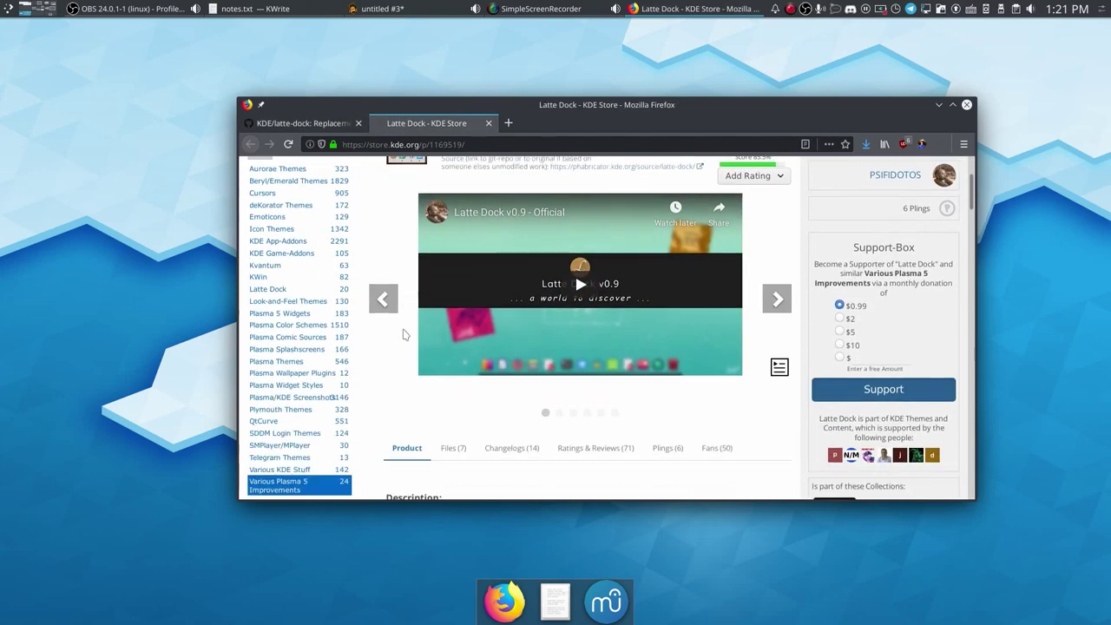
pyautogui.scroll(-5, 403, 335)
pyautogui.click(453, 183)
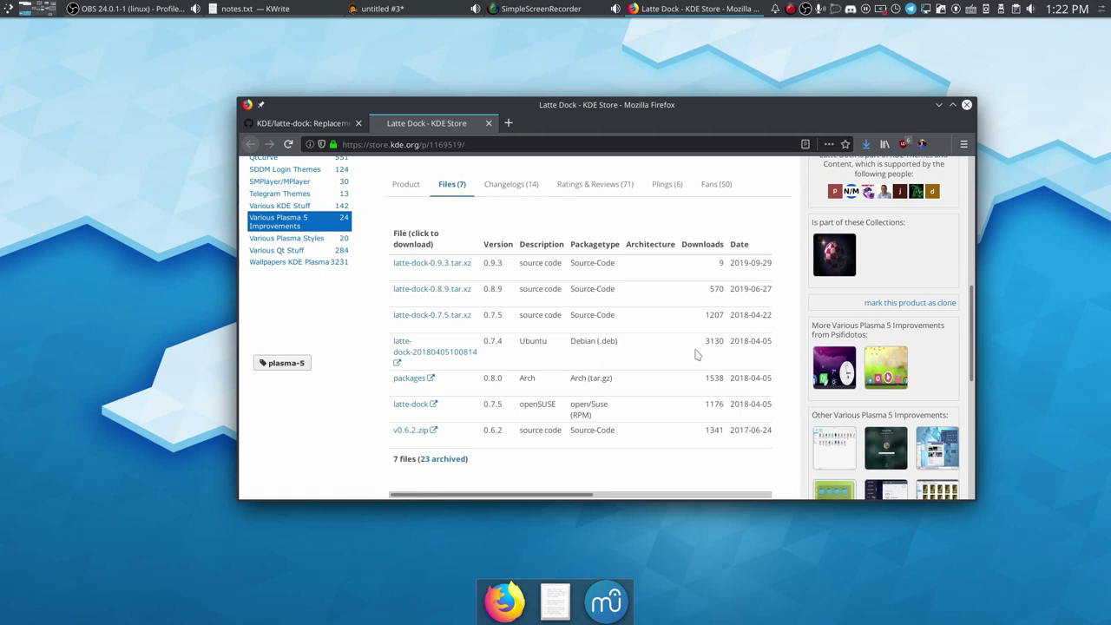
pyautogui.click(509, 124)
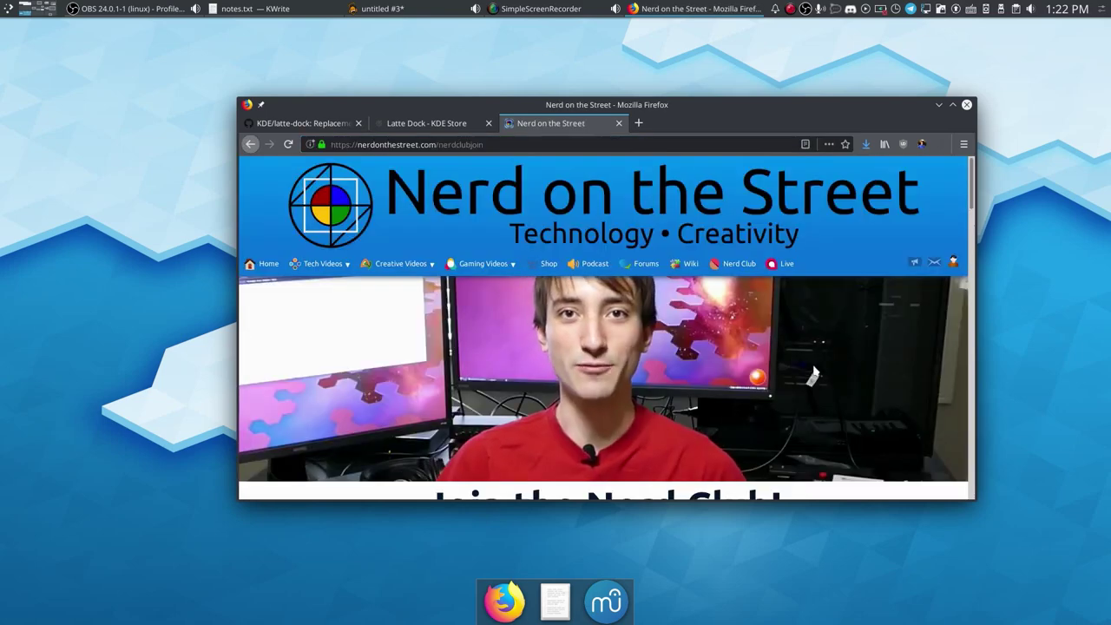
# Scroll through the Nerd Club page, then close Firefox along with all three tabs.
pyautogui.scroll(-2, 816, 367)
pyautogui.scroll(-5, 816, 366)
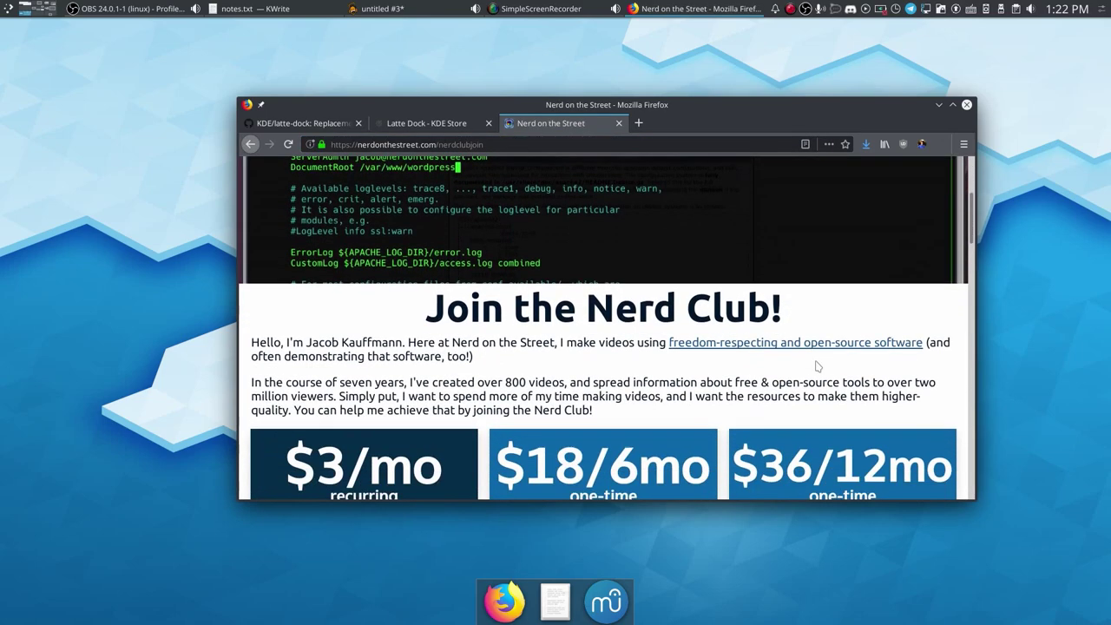
pyautogui.scroll(-1, 738, 304)
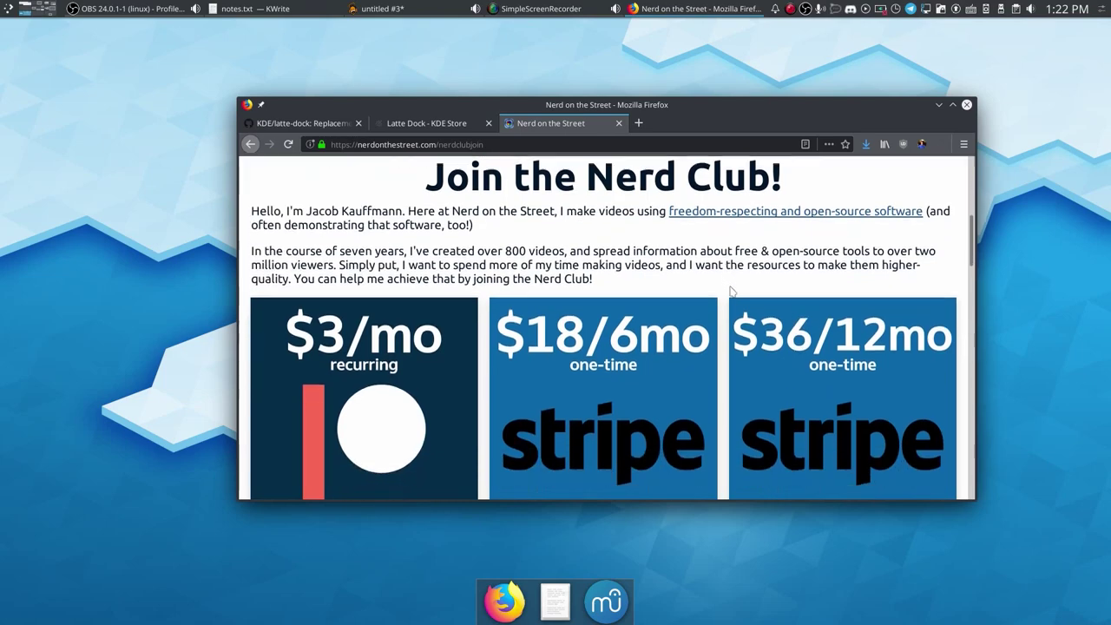
pyautogui.moveTo(239, 500); pyautogui.dragTo(178, 540)
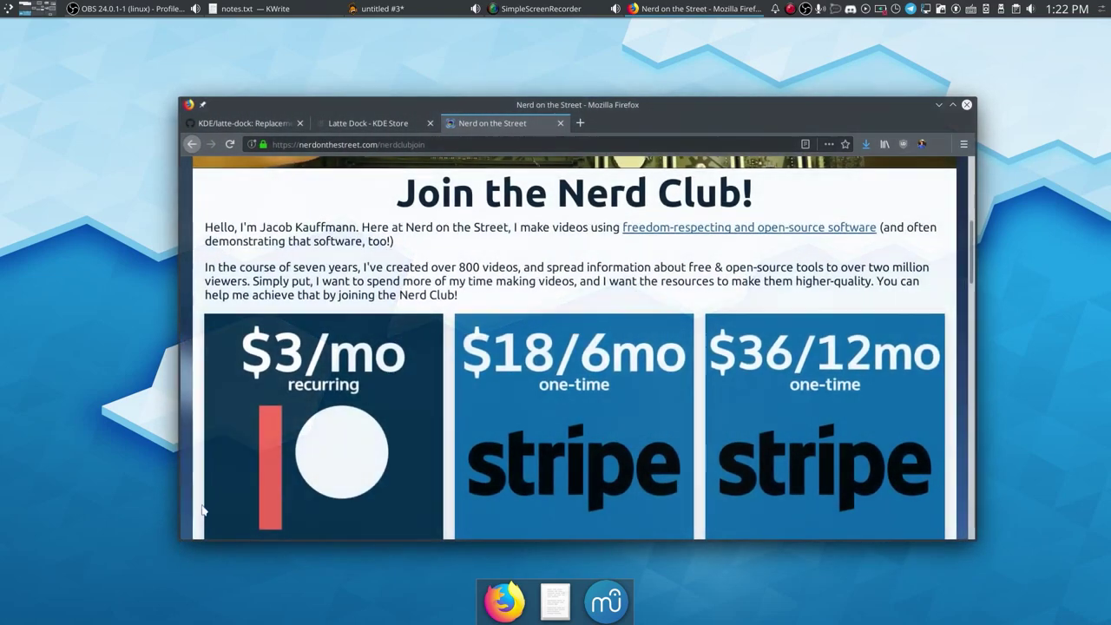
pyautogui.scroll(-1, 252, 451)
pyautogui.scroll(-3, 270, 448)
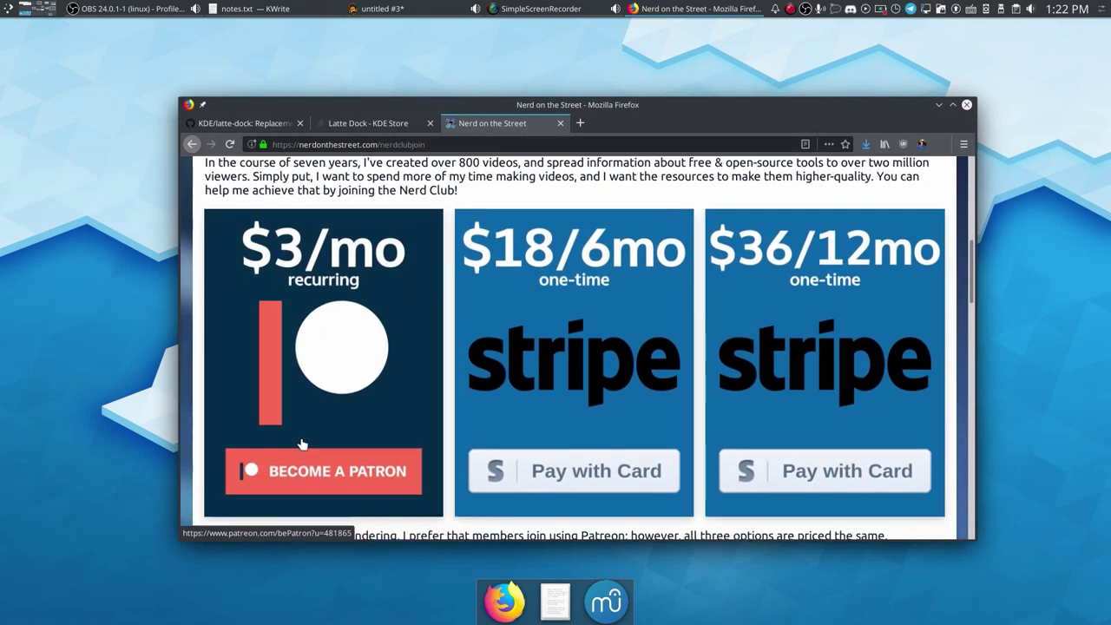
pyautogui.scroll(-15, 330, 469)
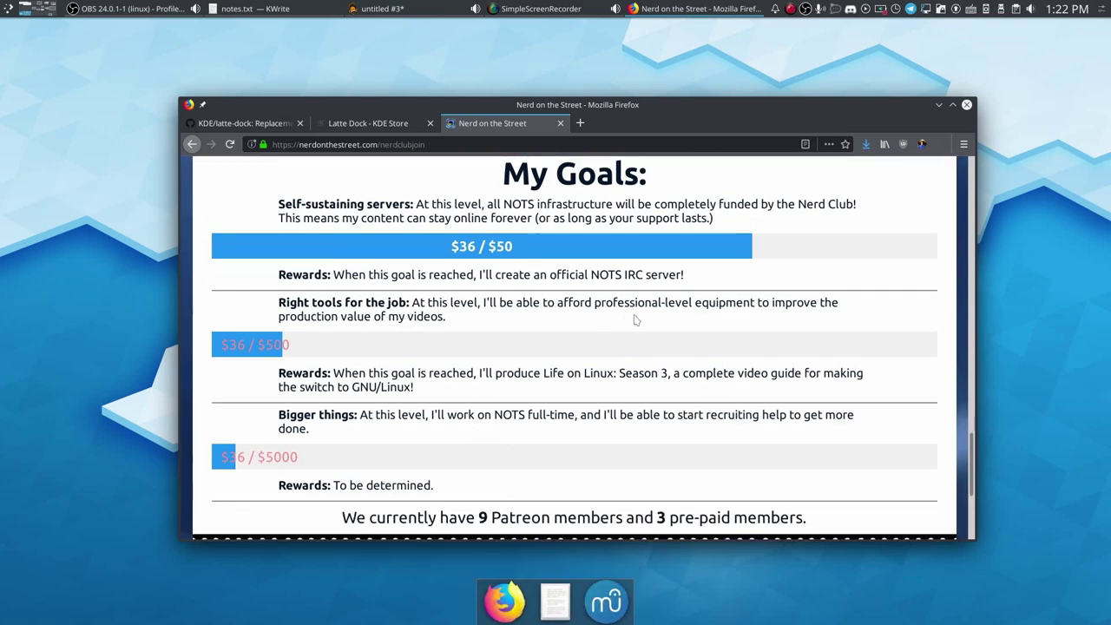
pyautogui.click(967, 105)
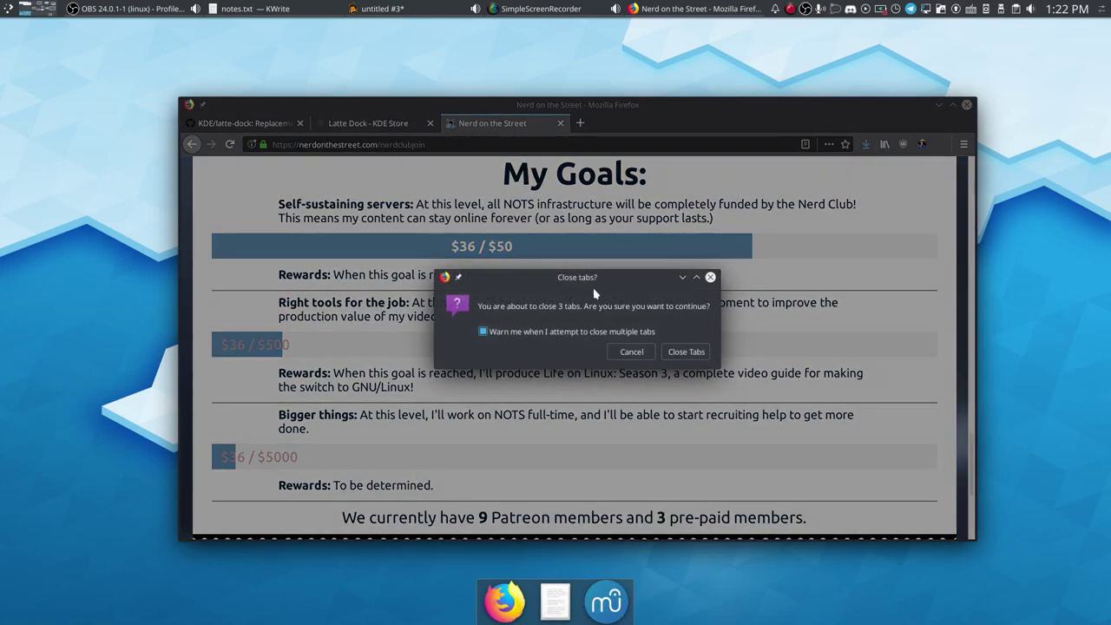
pyautogui.click(692, 350)
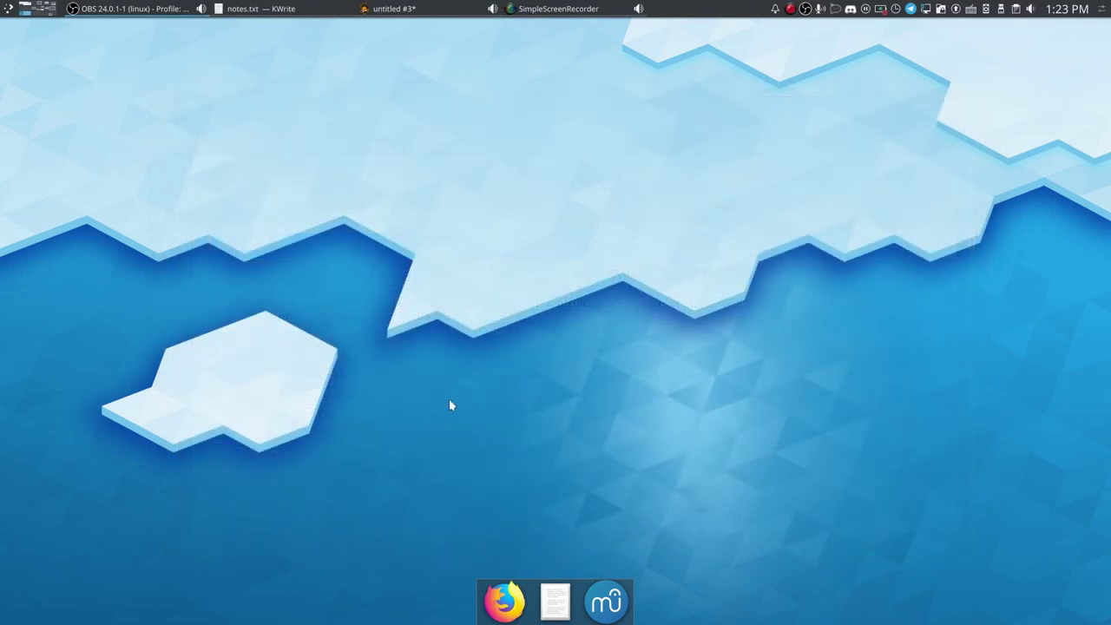